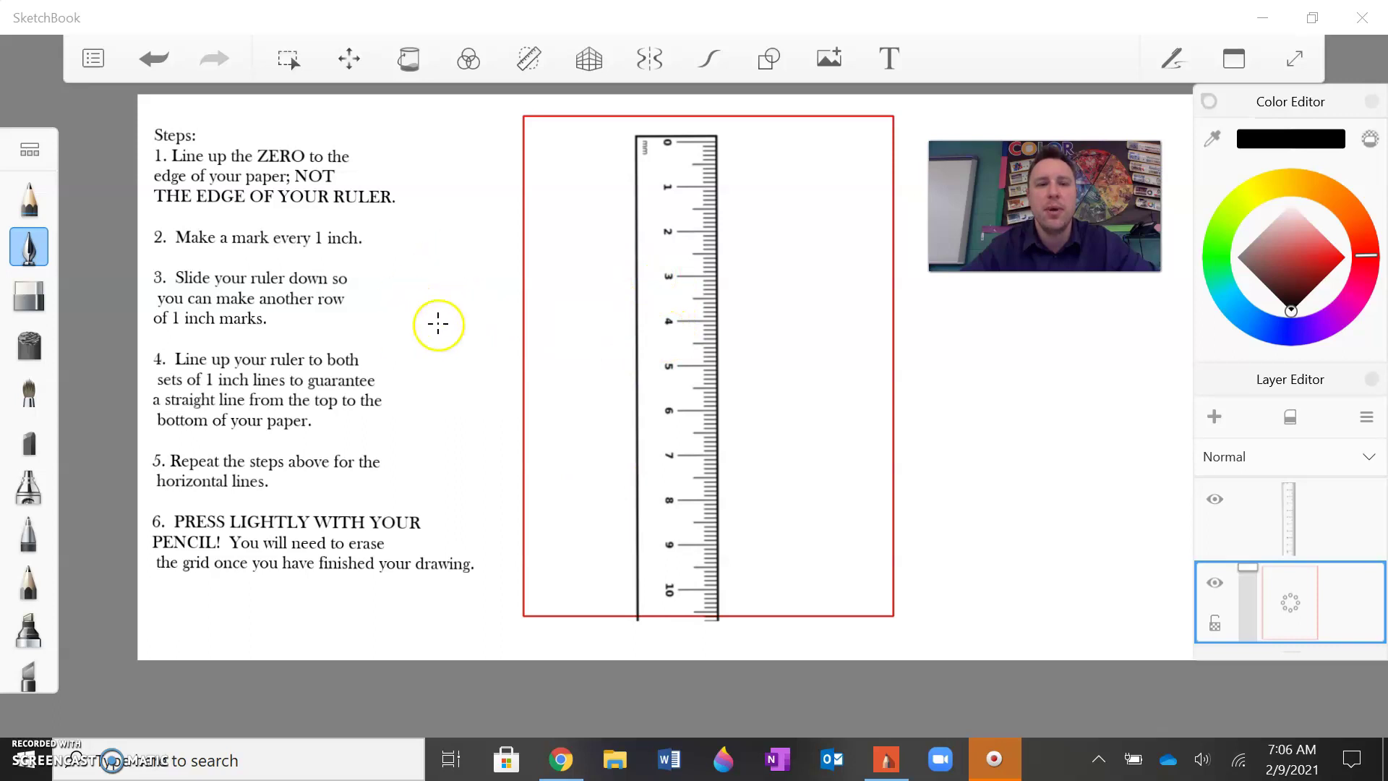
Set the pen colour to red and circle step 1 of the written instructions freehand
{"action": "scroll", "coordinate": [260, 192], "scroll_direction": "up", "scroll_amount": 2}
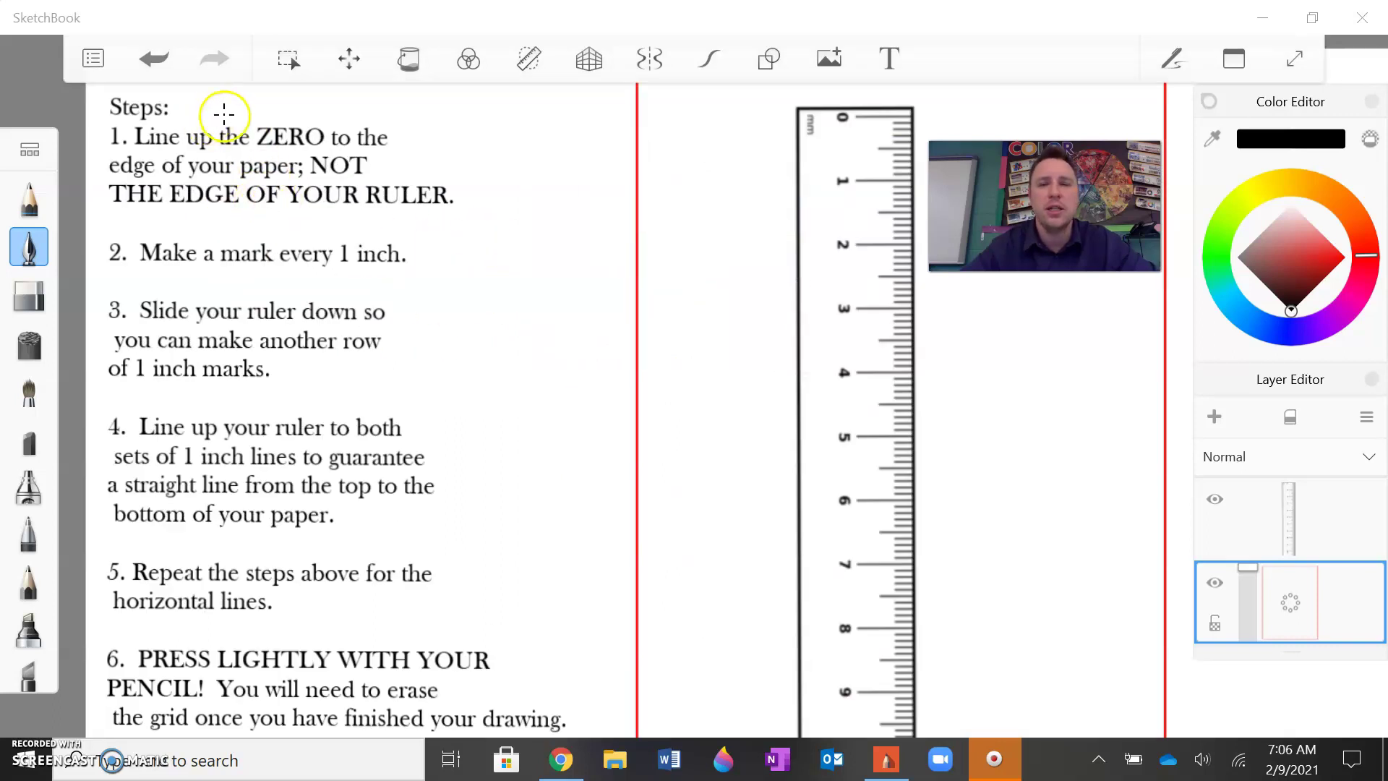
{"action": "left_click", "coordinate": [1340, 256]}
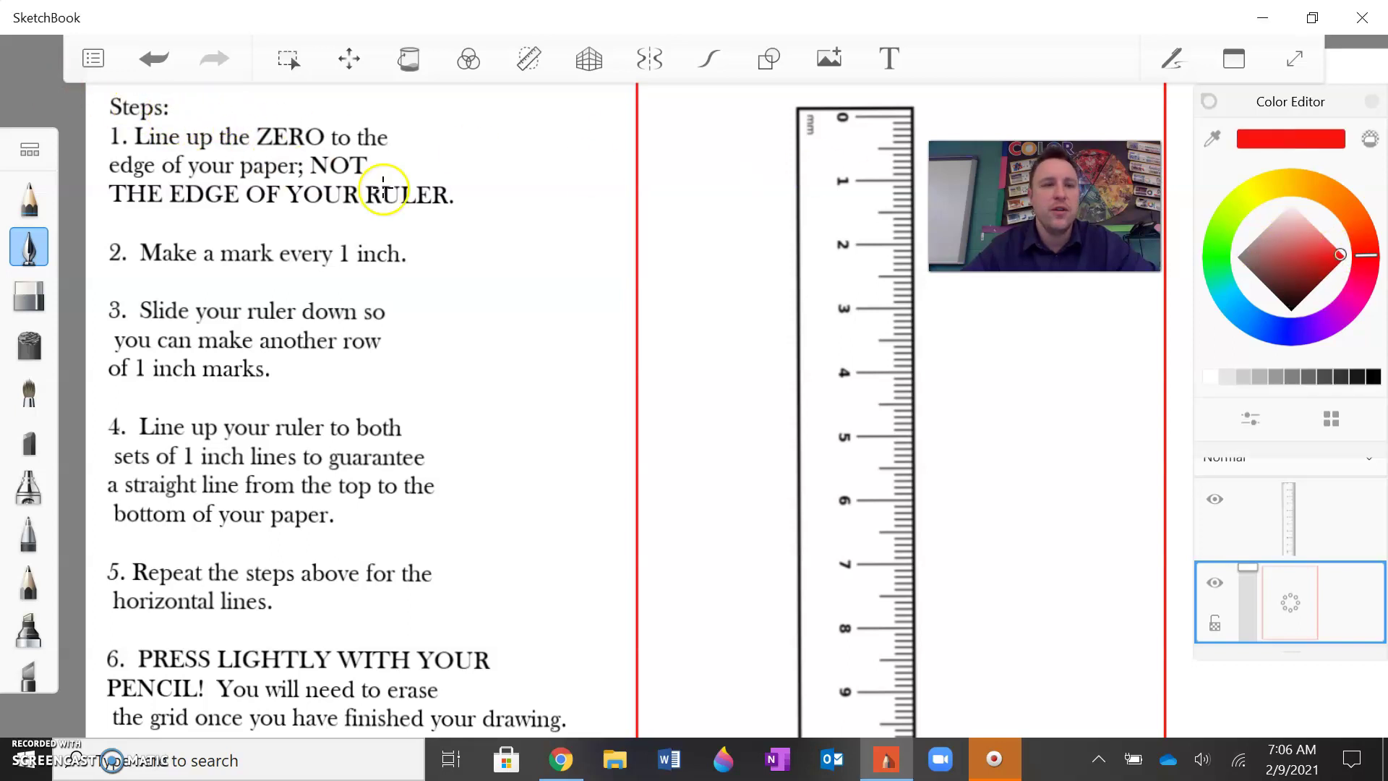
{"action": "mouse_move", "coordinate": [438, 219]}
{"action": "left_mouse_down"}
{"action": "mouse_move", "coordinate": [193, 220]}
{"action": "mouse_move", "coordinate": [98, 177]}
{"action": "mouse_move", "coordinate": [216, 99]}
{"action": "mouse_move", "coordinate": [344, 102]}
{"action": "mouse_move", "coordinate": [455, 152]}
{"action": "mouse_move", "coordinate": [416, 215]}
{"action": "left_mouse_up"}
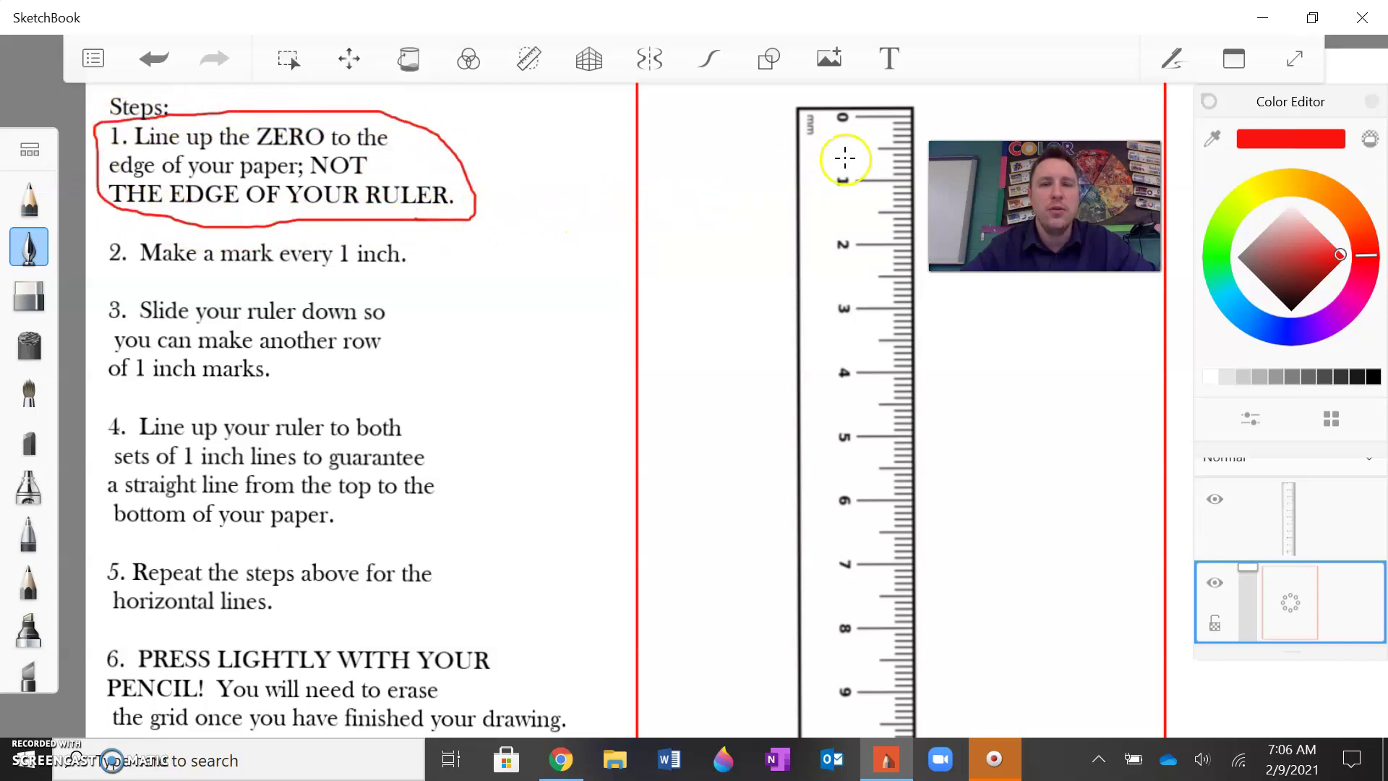
Highlight the ruler's top edge and its zero line with red freehand strokes
{"action": "left_click_drag", "start_coordinate": [886, 110], "coordinate": [764, 110]}
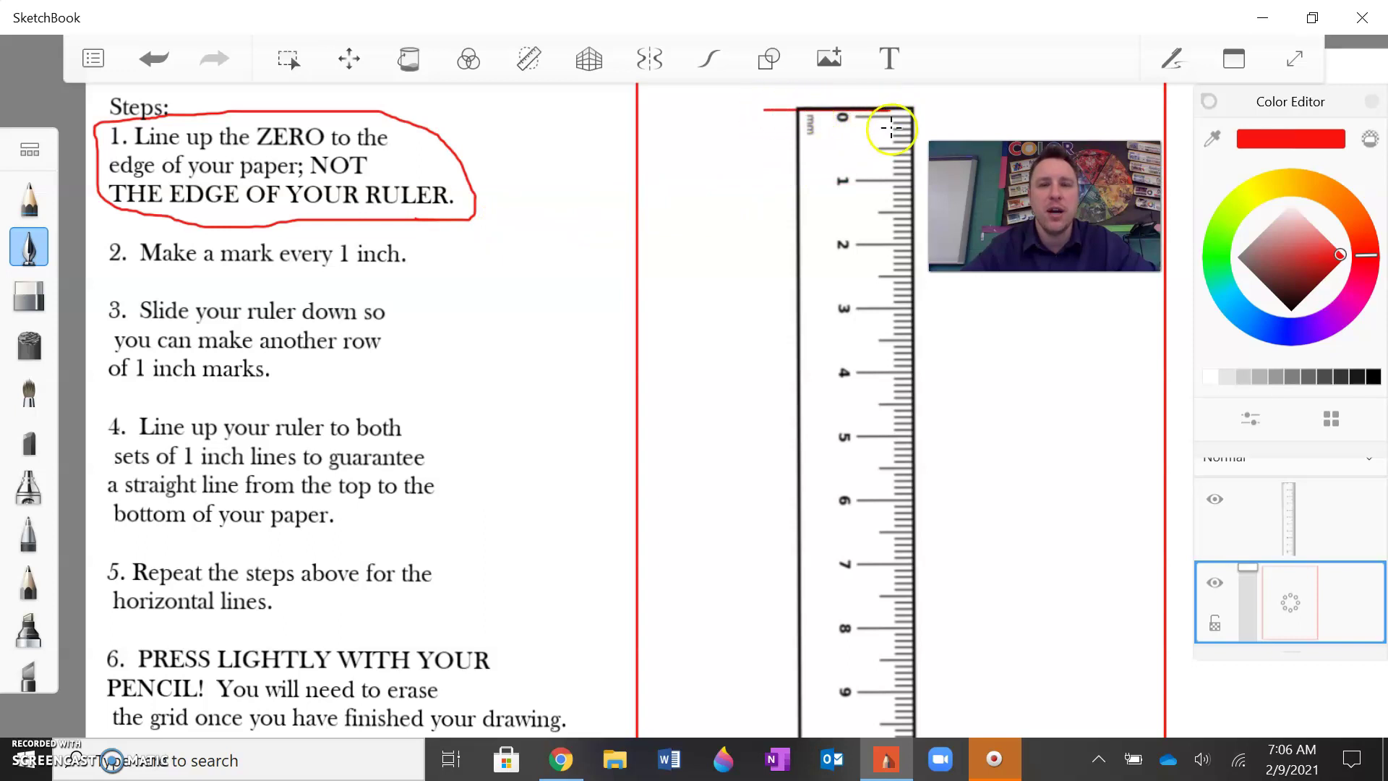
{"action": "scroll", "coordinate": [889, 122], "scroll_direction": "up", "scroll_amount": 5}
{"action": "scroll", "coordinate": [878, 89], "scroll_direction": "up", "scroll_amount": 1}
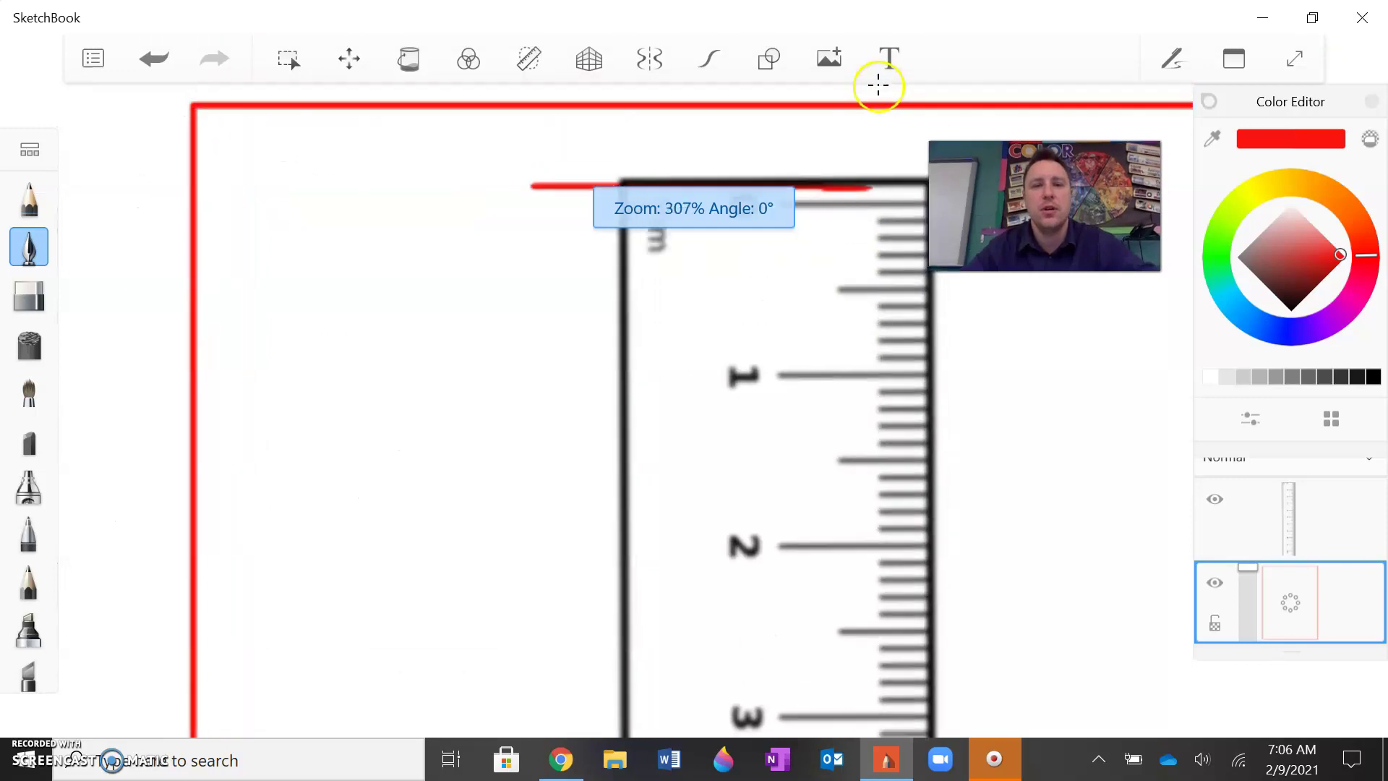
{"action": "mouse_move", "coordinate": [824, 208]}
{"action": "left_mouse_down"}
{"action": "mouse_move", "coordinate": [790, 208]}
{"action": "mouse_move", "coordinate": [822, 196]}
{"action": "mouse_move", "coordinate": [883, 208]}
{"action": "mouse_move", "coordinate": [836, 204]}
{"action": "mouse_move", "coordinate": [896, 195]}
{"action": "mouse_move", "coordinate": [802, 208]}
{"action": "mouse_move", "coordinate": [813, 192]}
{"action": "left_mouse_up"}
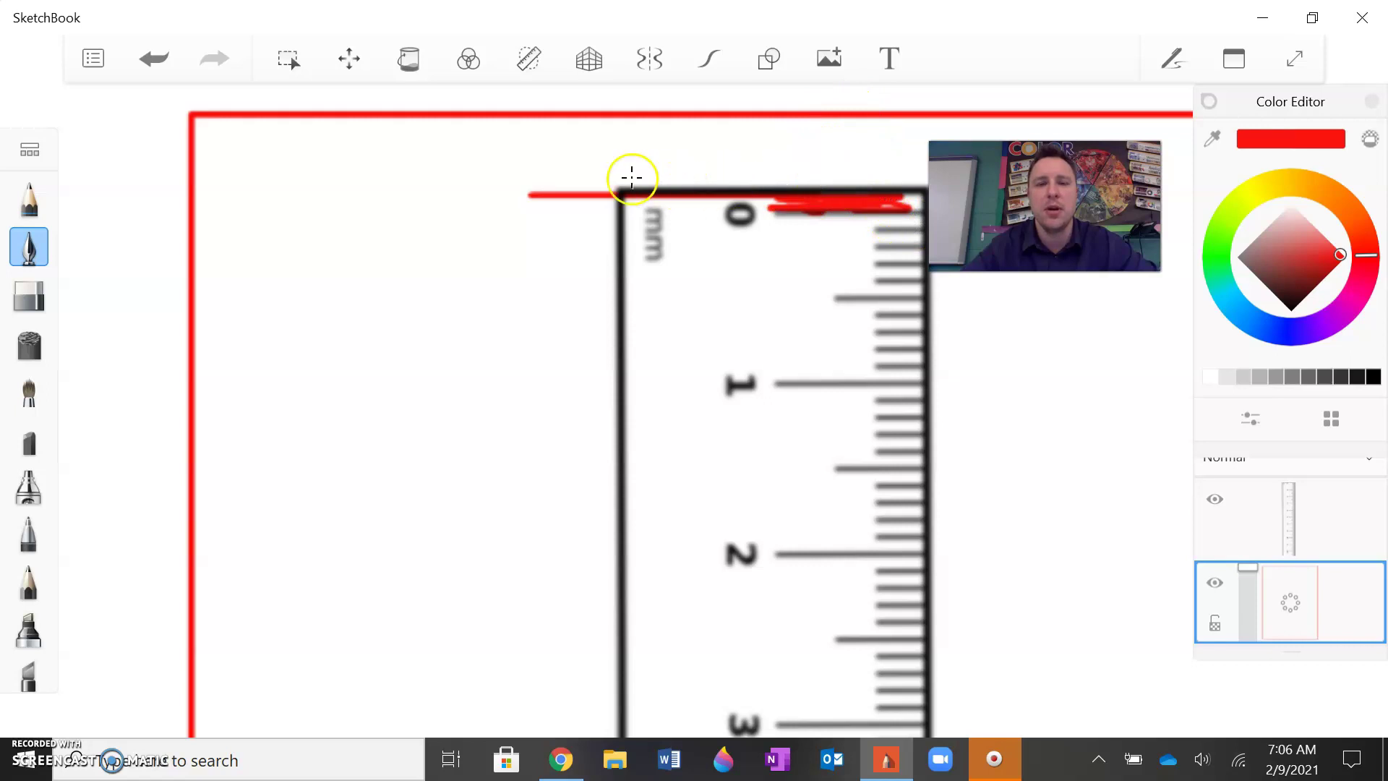
Undo the red strokes on the ruler and the red circle around step 1
{"action": "left_click", "coordinate": [154, 61]}
{"action": "left_click", "coordinate": [153, 63]}
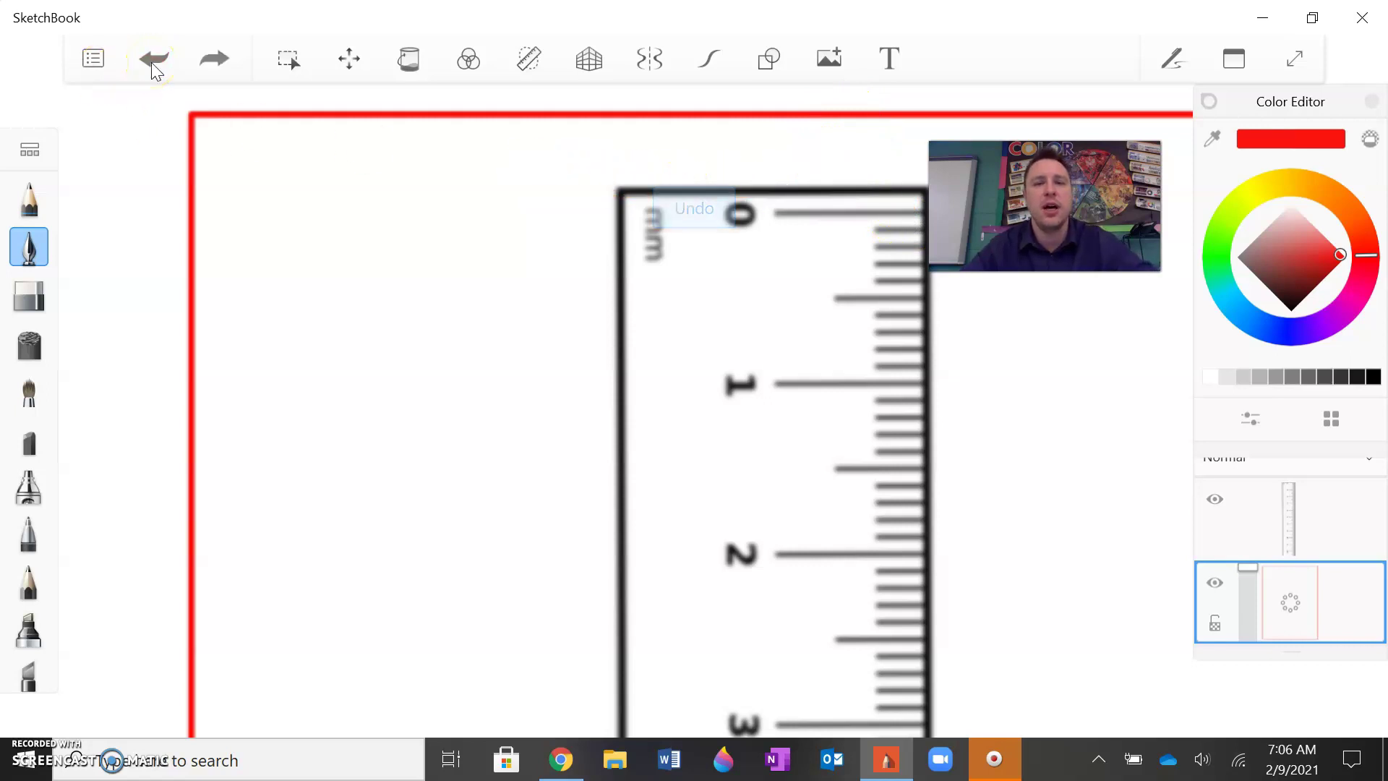
{"action": "scroll", "coordinate": [694, 433], "scroll_direction": "down", "scroll_amount": 3}
{"action": "scroll", "coordinate": [151, 64], "scroll_direction": "down", "scroll_amount": 2}
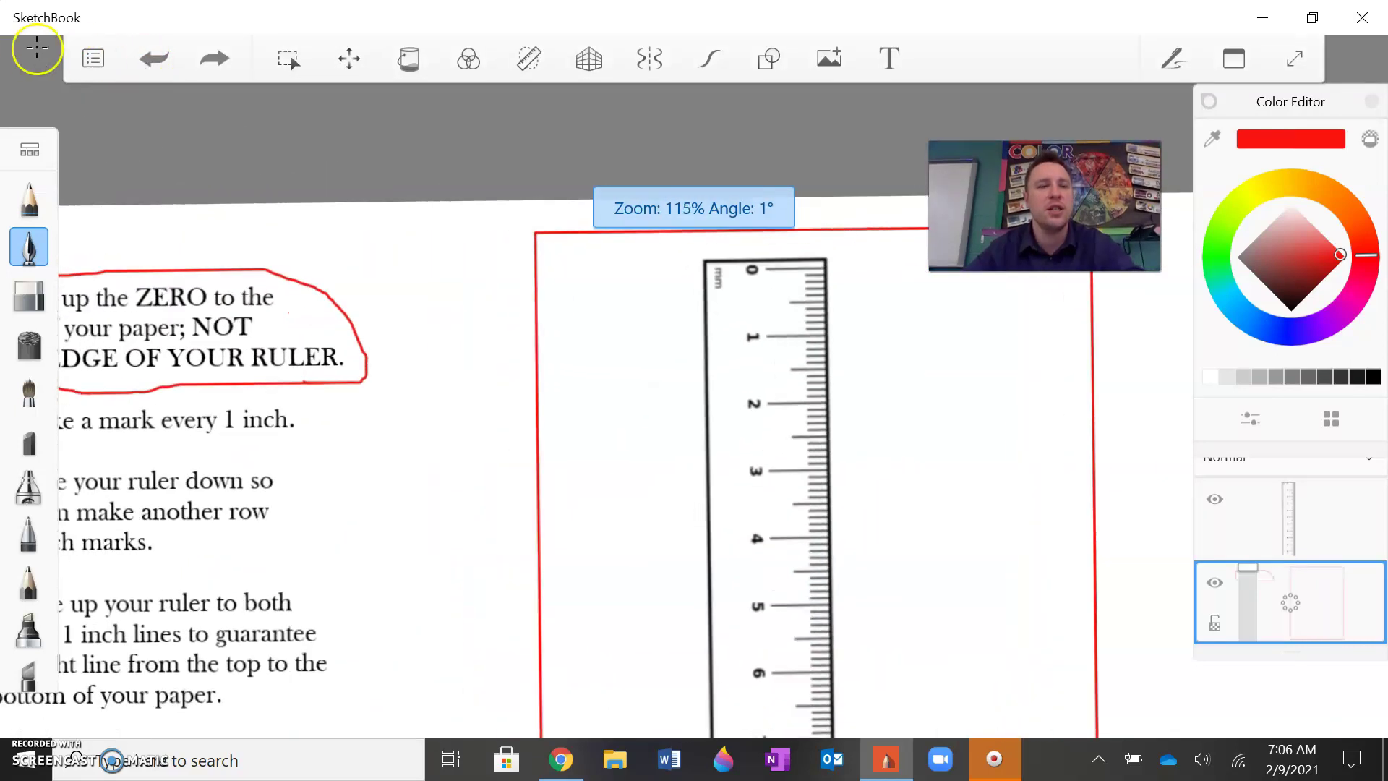
{"action": "left_click", "coordinate": [144, 63]}
{"action": "left_click", "coordinate": [144, 62]}
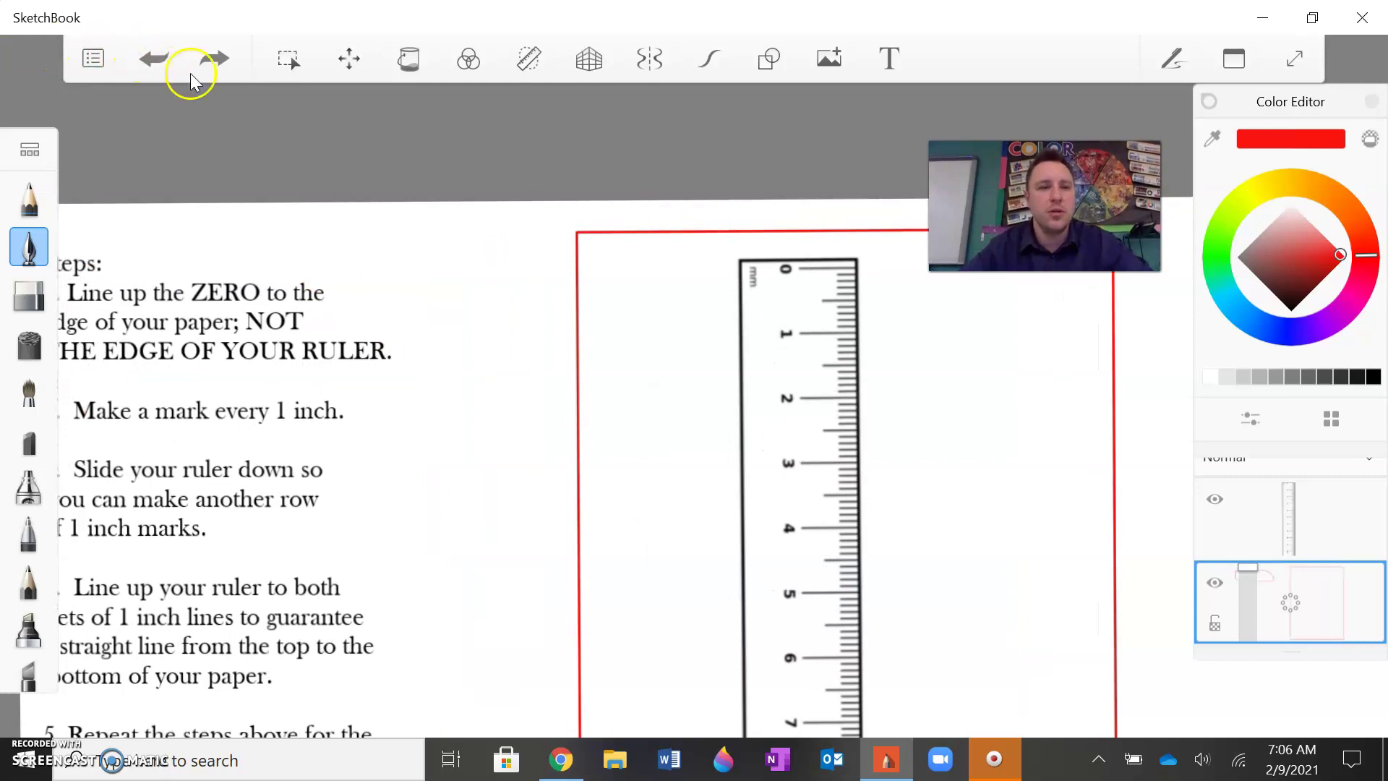
Move the ruler layer so its zero line aligns with the red paper outline's top edge, over the outline's left side
{"action": "left_click", "coordinate": [1291, 525]}
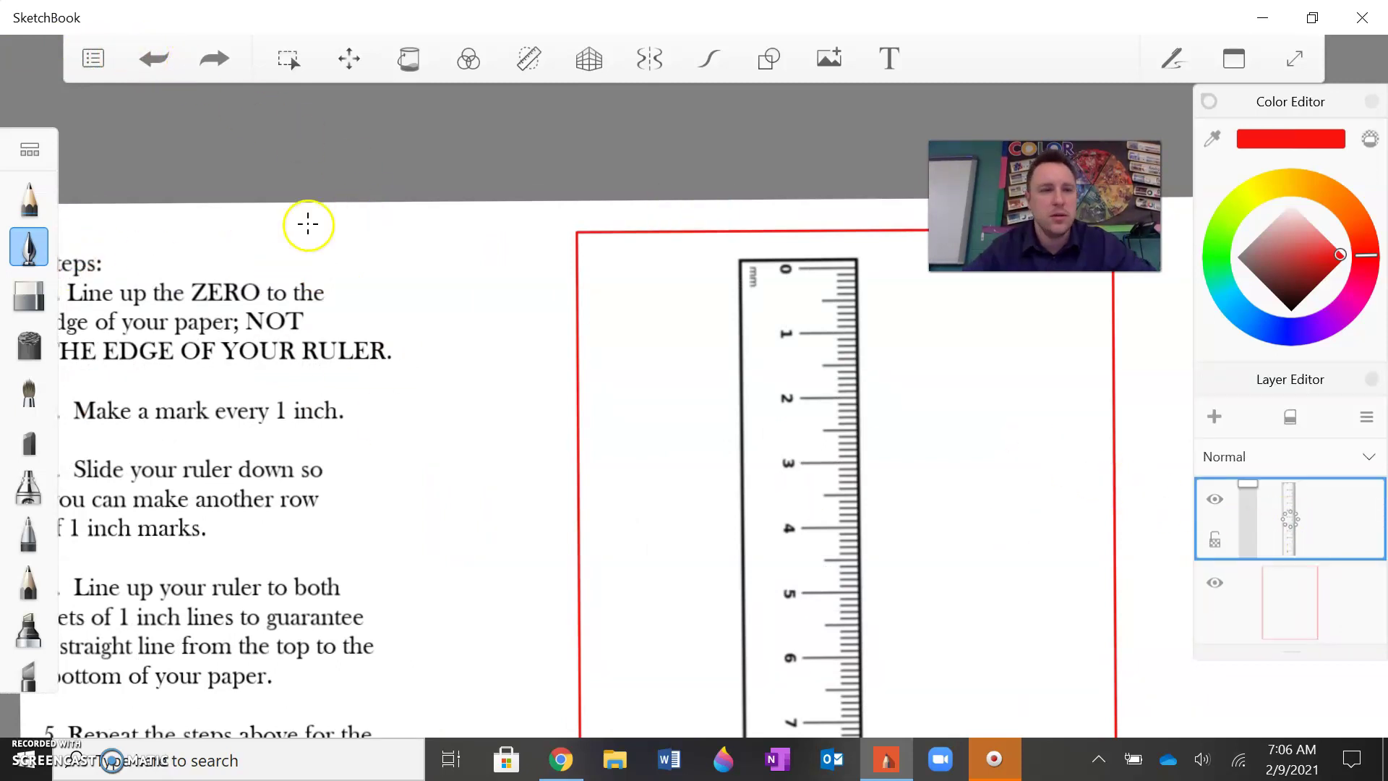
{"action": "left_click", "coordinate": [350, 58]}
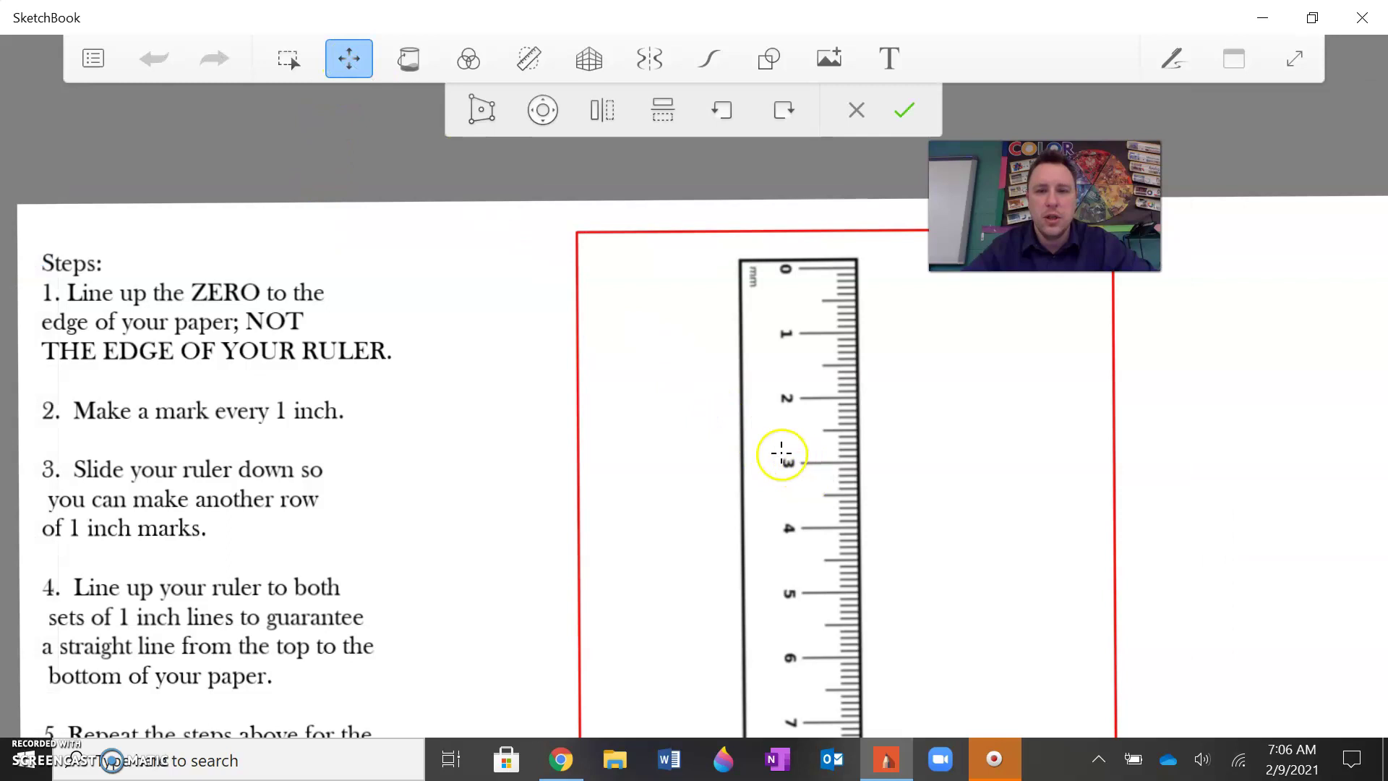
{"action": "left_click_drag", "start_coordinate": [778, 456], "coordinate": [608, 439]}
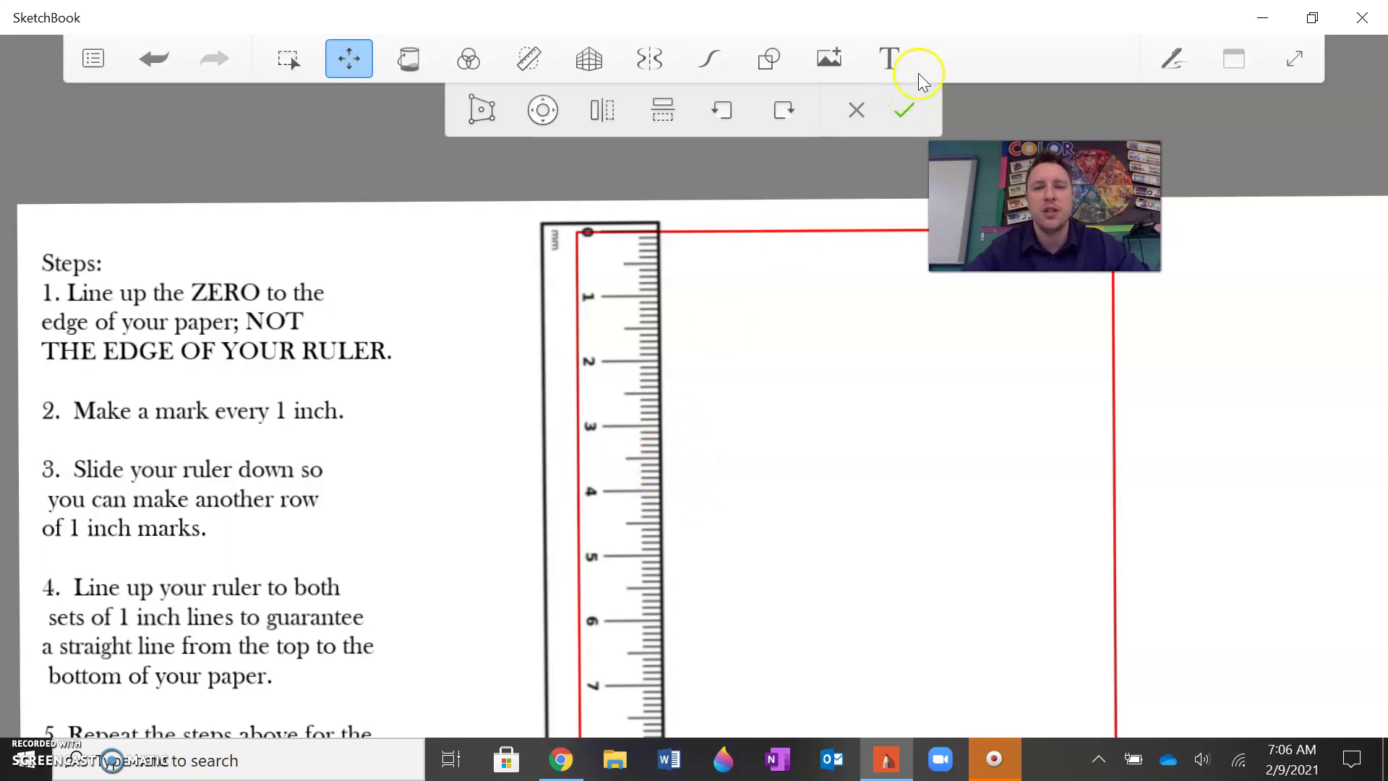
{"action": "left_click", "coordinate": [905, 110]}
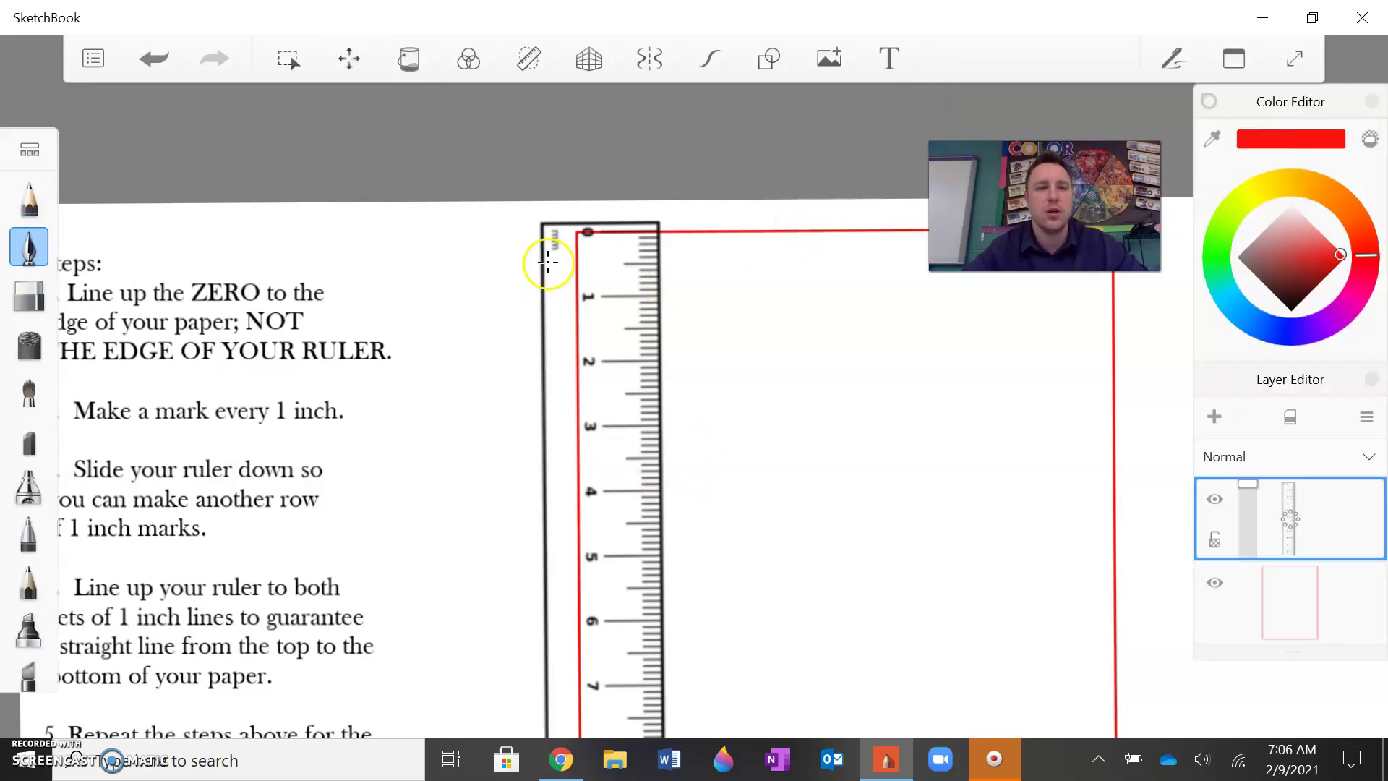
Circle step 2, "Make a mark every 1 inch," in red and undo the circle
{"action": "scroll", "coordinate": [550, 208], "scroll_direction": "down", "scroll_amount": 5}
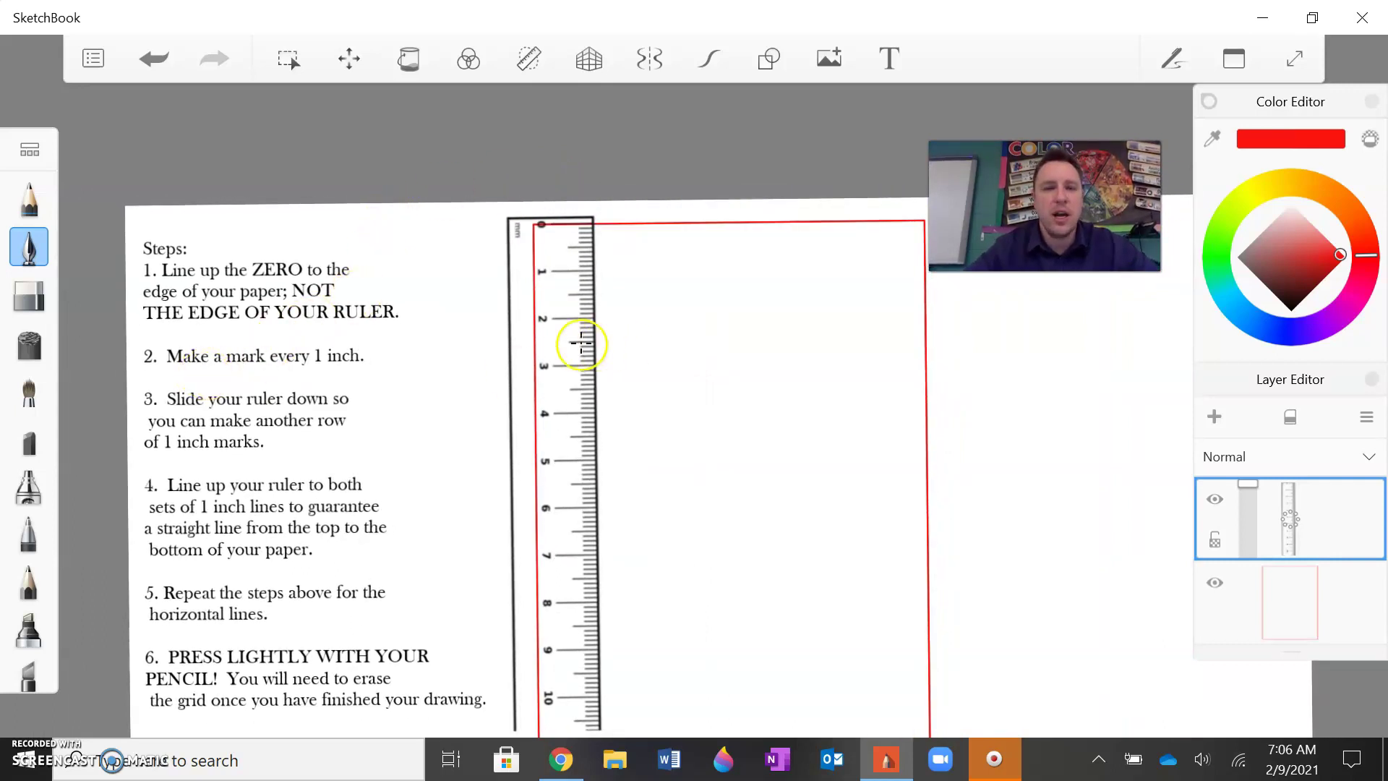
{"action": "mouse_move", "coordinate": [160, 377]}
{"action": "left_mouse_down"}
{"action": "mouse_move", "coordinate": [347, 370]}
{"action": "mouse_move", "coordinate": [368, 345]}
{"action": "mouse_move", "coordinate": [197, 332]}
{"action": "mouse_move", "coordinate": [139, 354]}
{"action": "mouse_move", "coordinate": [183, 375]}
{"action": "left_mouse_up"}
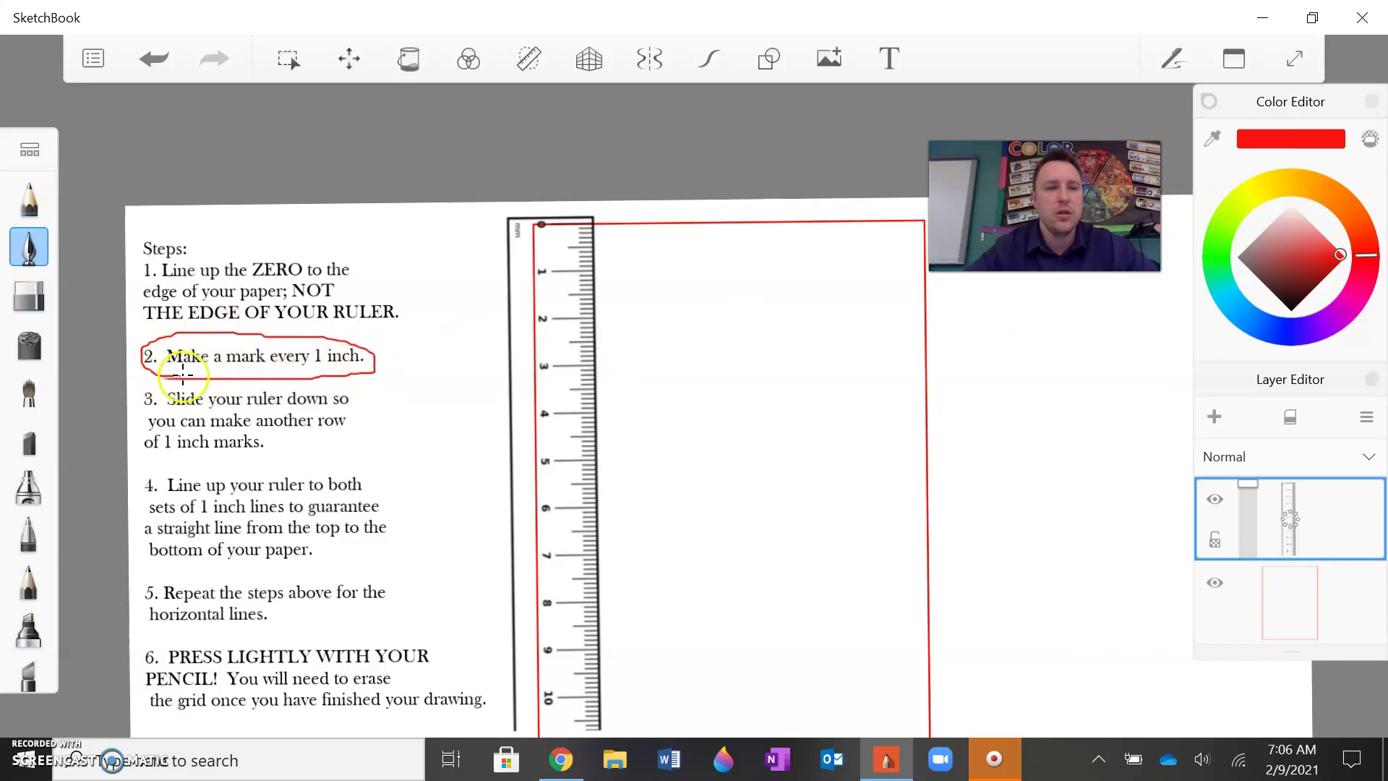
{"action": "left_click", "coordinate": [152, 59]}
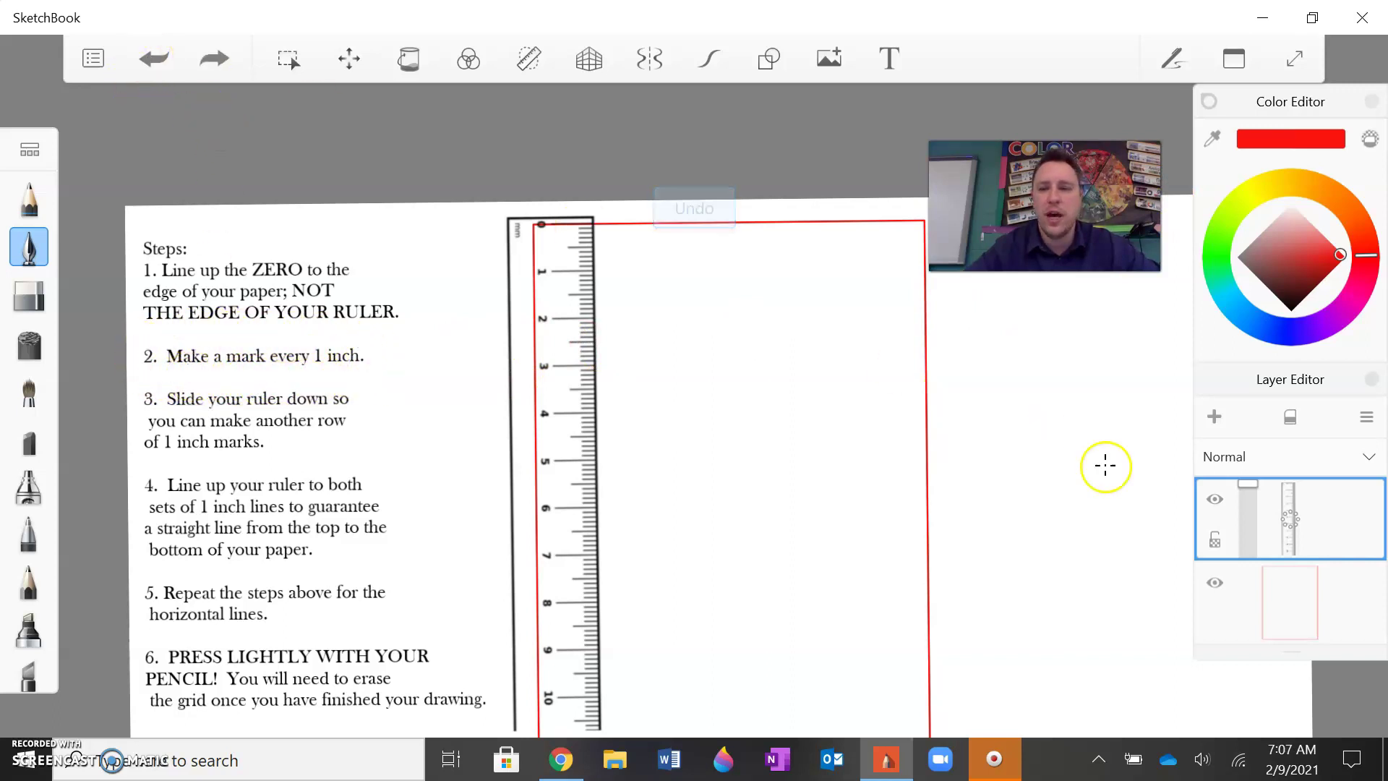
Make the layer containing the red paper outline the active drawing layer
{"action": "left_click", "coordinate": [1283, 589]}
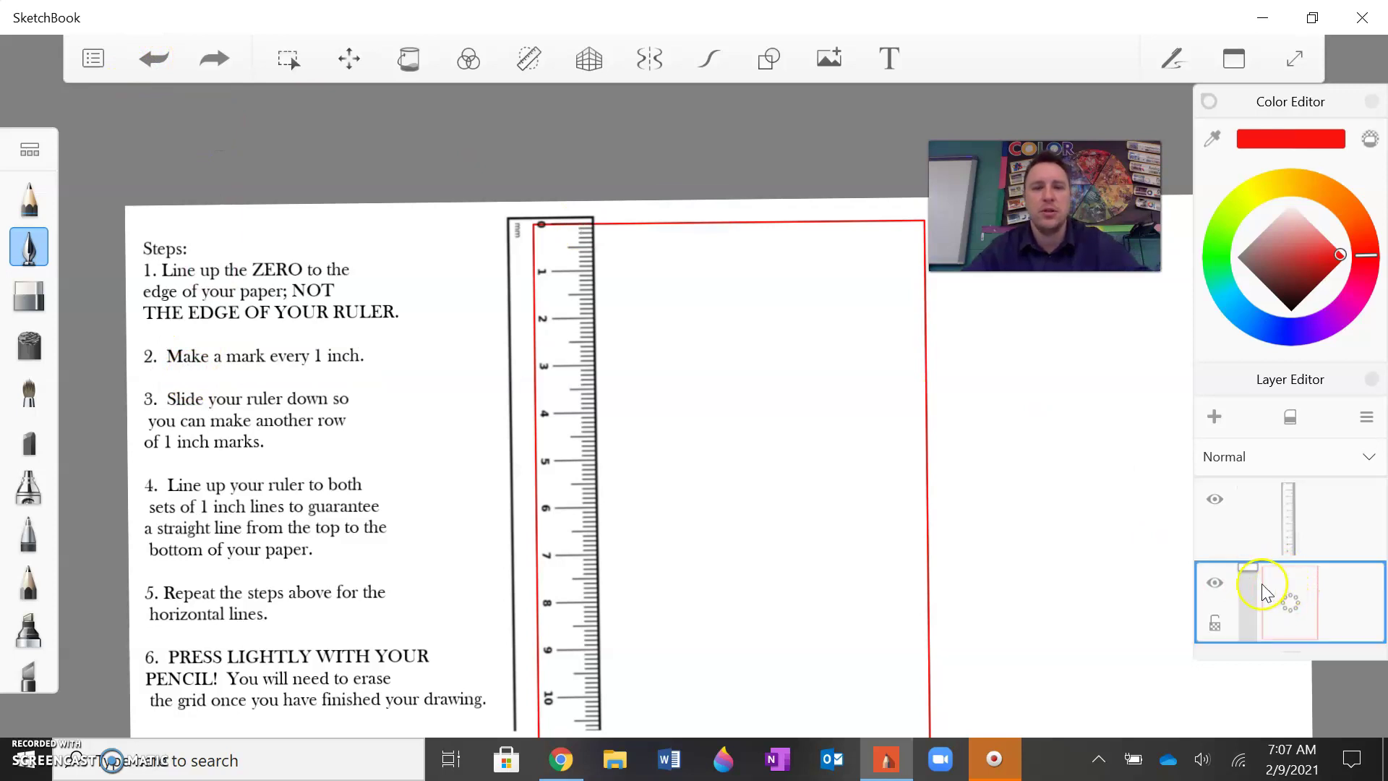
{"action": "scroll", "coordinate": [1240, 569], "scroll_direction": "up", "scroll_amount": 1}
{"action": "scroll", "coordinate": [1241, 568], "scroll_direction": "up", "scroll_amount": 5}
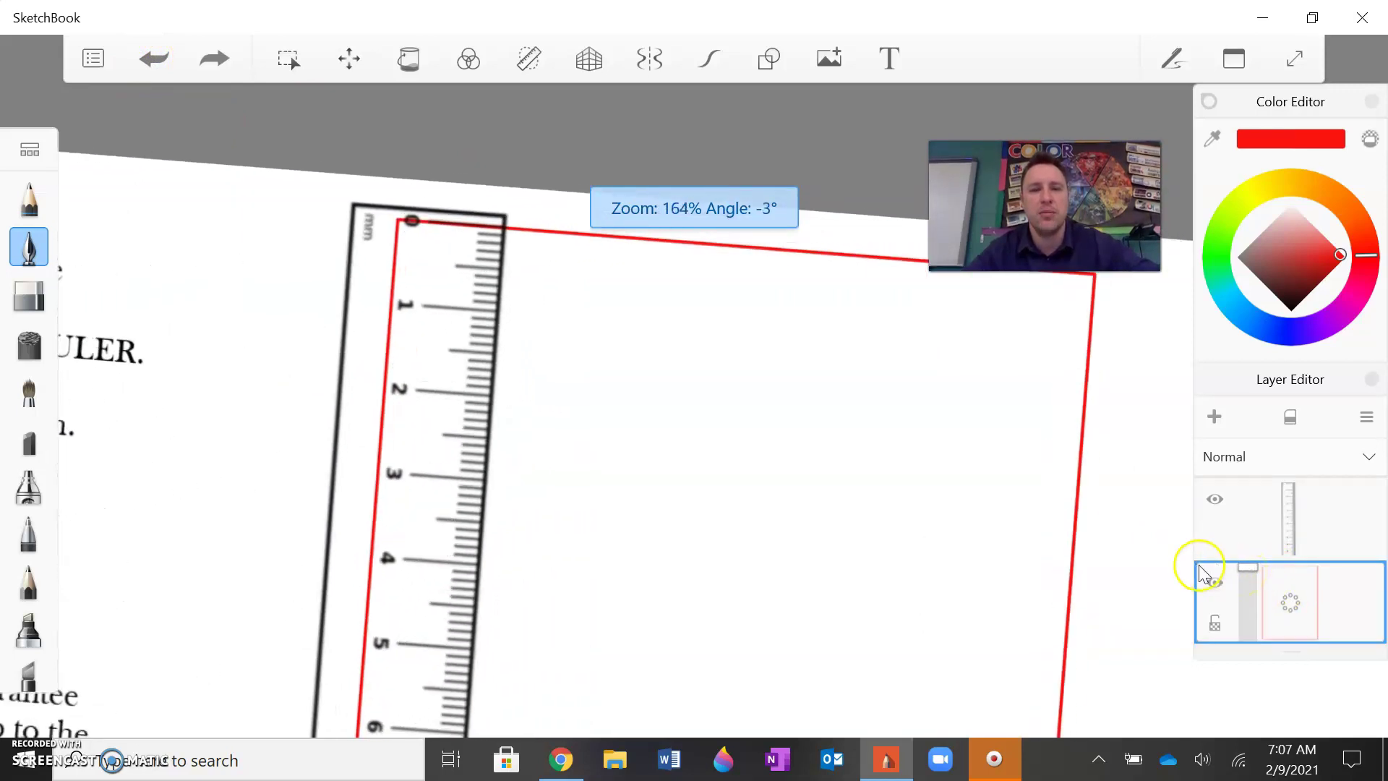
{"action": "scroll", "coordinate": [1198, 564], "scroll_direction": "up", "scroll_amount": 2}
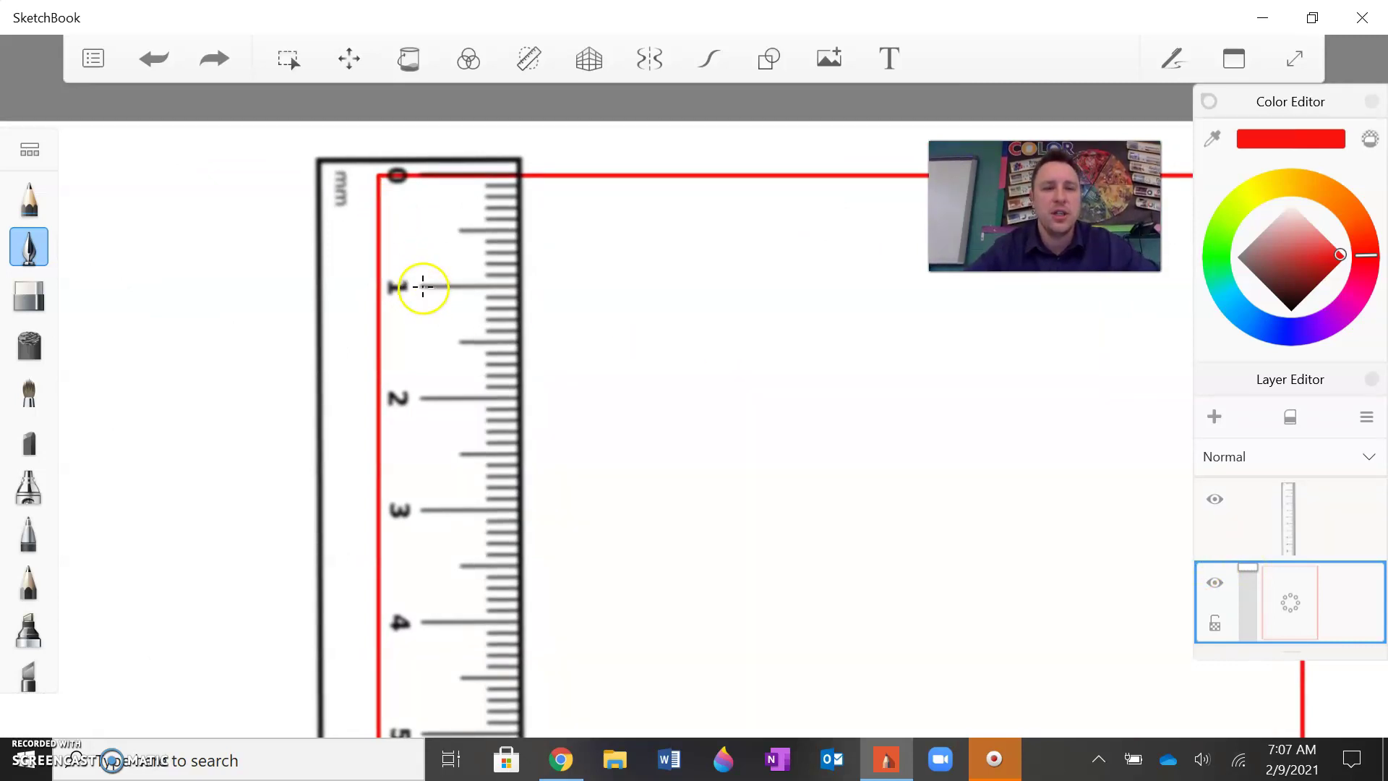
Trace the ruler's 1 and 2 inch lines with red strokes and undo both
{"action": "mouse_move", "coordinate": [423, 287]}
{"action": "left_mouse_down"}
{"action": "mouse_move", "coordinate": [504, 282]}
{"action": "mouse_move", "coordinate": [425, 284]}
{"action": "left_mouse_up"}
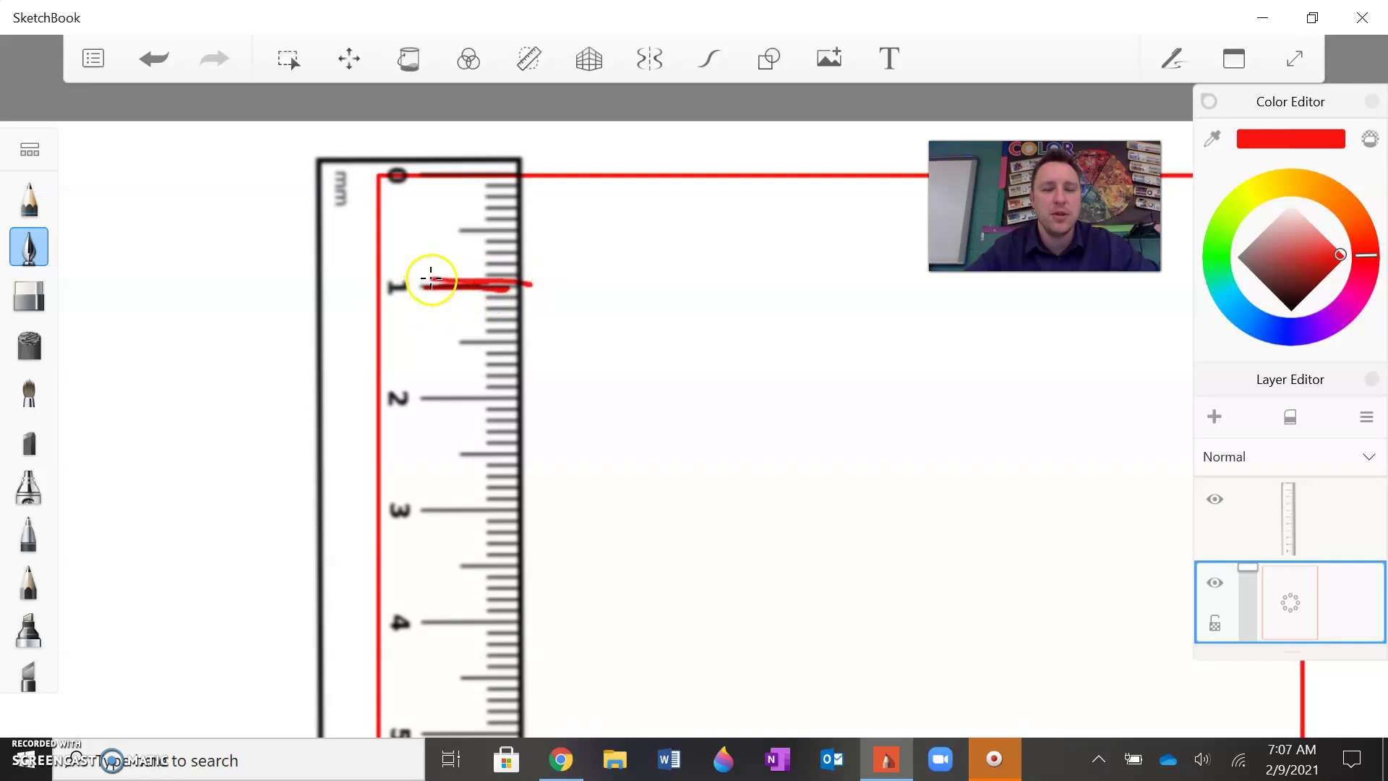
{"action": "mouse_move", "coordinate": [418, 397]}
{"action": "left_mouse_down"}
{"action": "mouse_move", "coordinate": [506, 397]}
{"action": "mouse_move", "coordinate": [443, 393]}
{"action": "mouse_move", "coordinate": [477, 395]}
{"action": "left_mouse_up"}
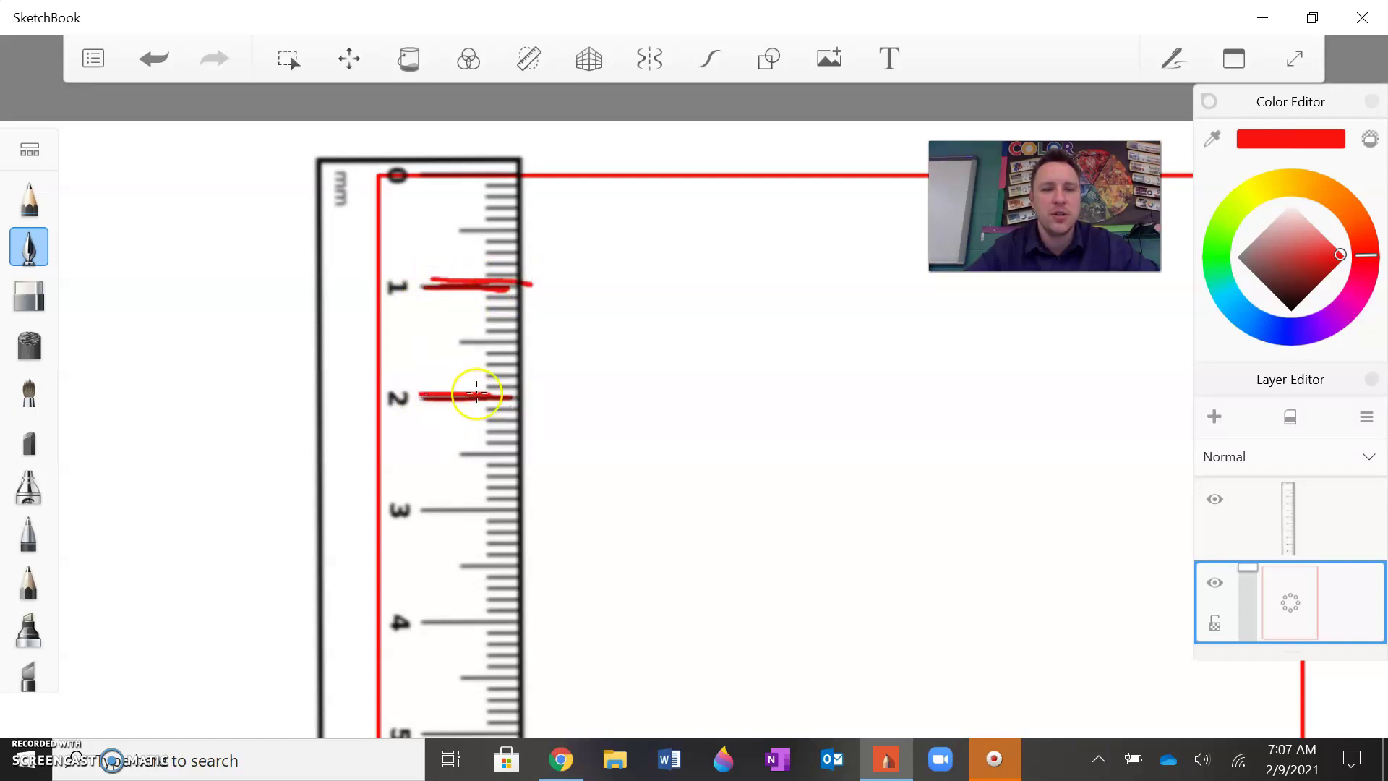
{"action": "left_click", "coordinate": [150, 71]}
{"action": "left_click", "coordinate": [152, 69]}
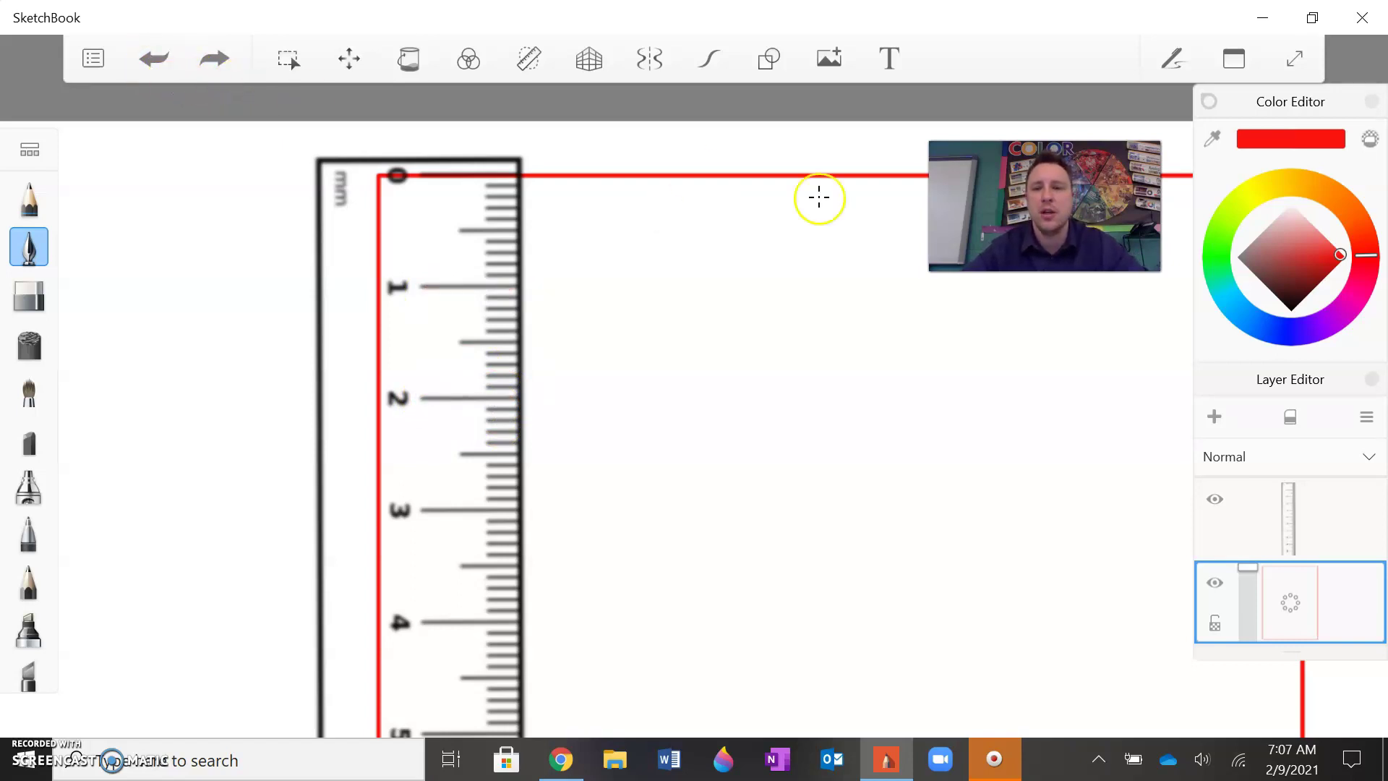
Draw short black marks beside the ruler's 1, 2, 3 and 4 inch lines, guided by the horizontal straightedge
{"action": "left_click", "coordinate": [528, 57]}
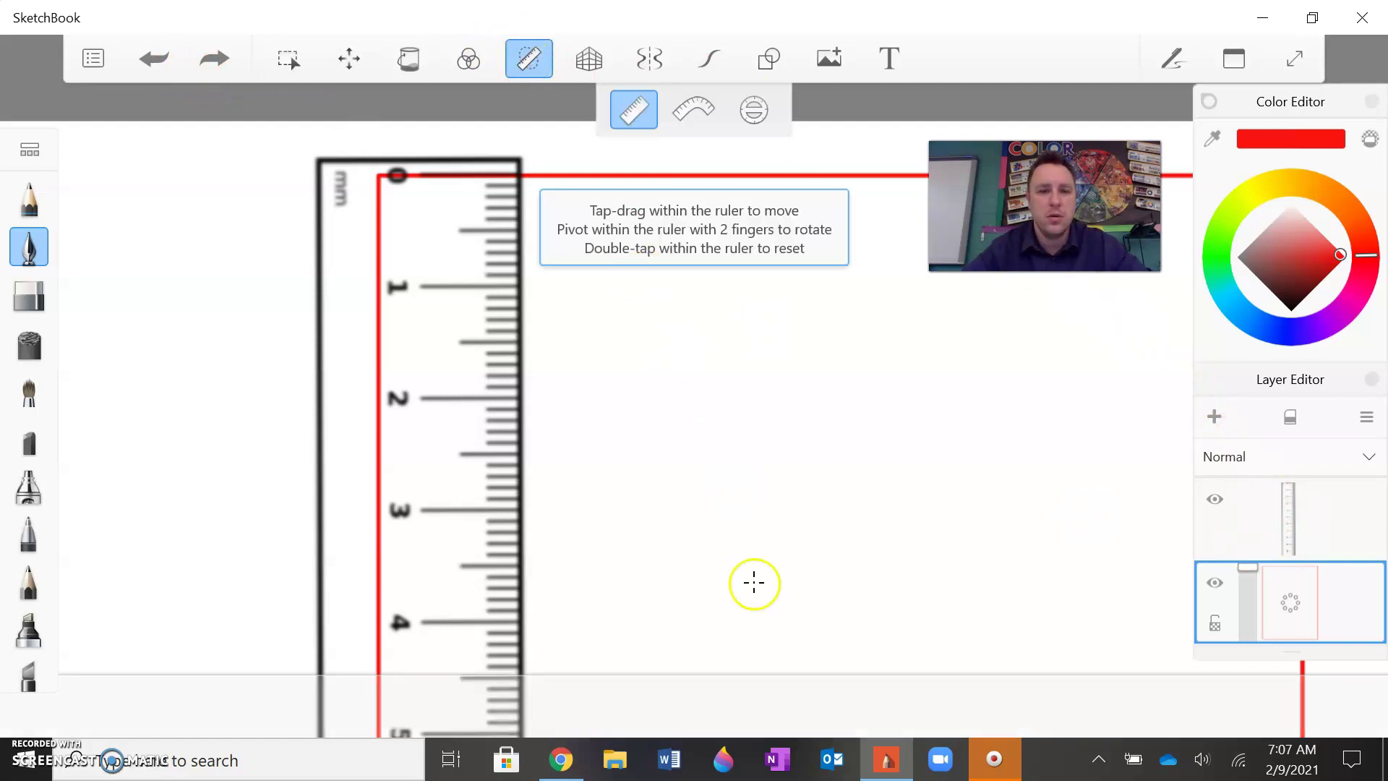
{"action": "left_click_drag", "start_coordinate": [719, 697], "coordinate": [737, 329]}
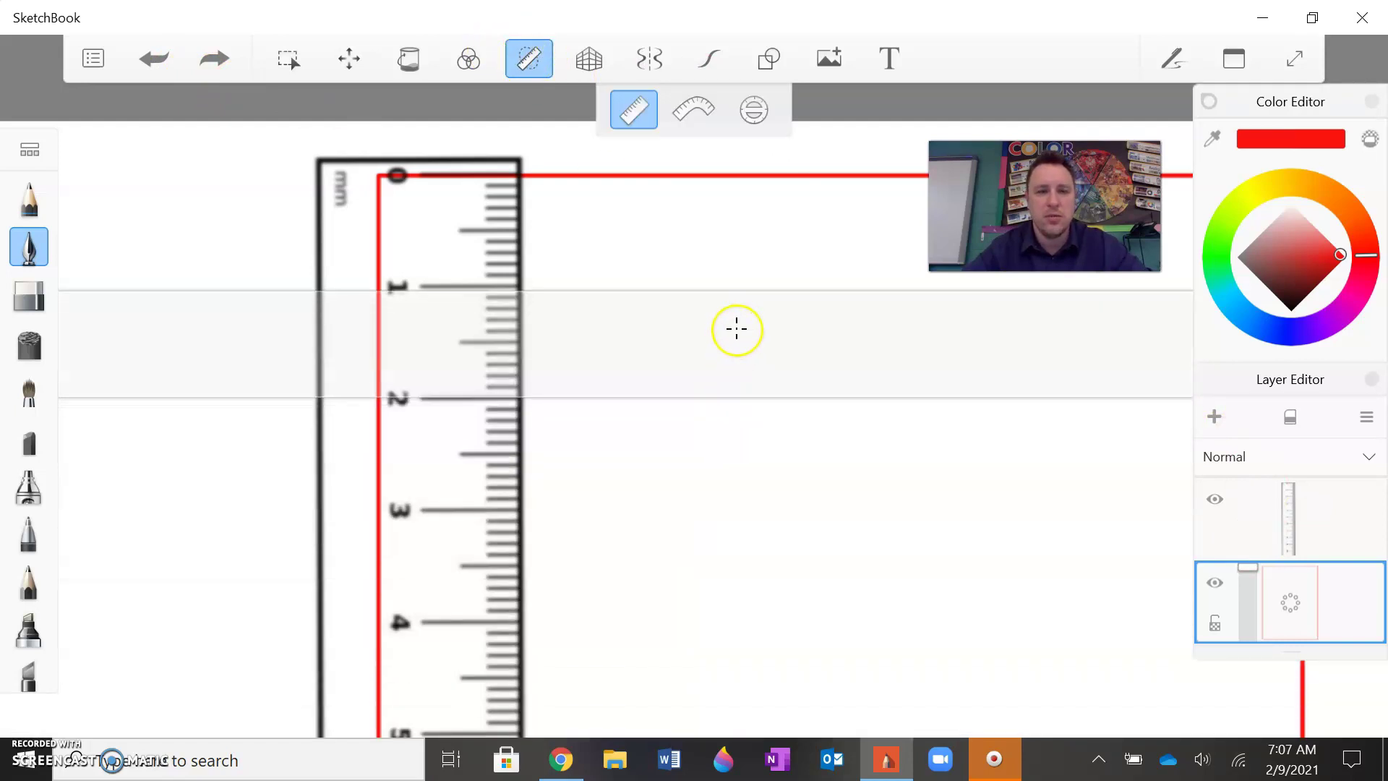
{"action": "left_click", "coordinate": [1290, 308]}
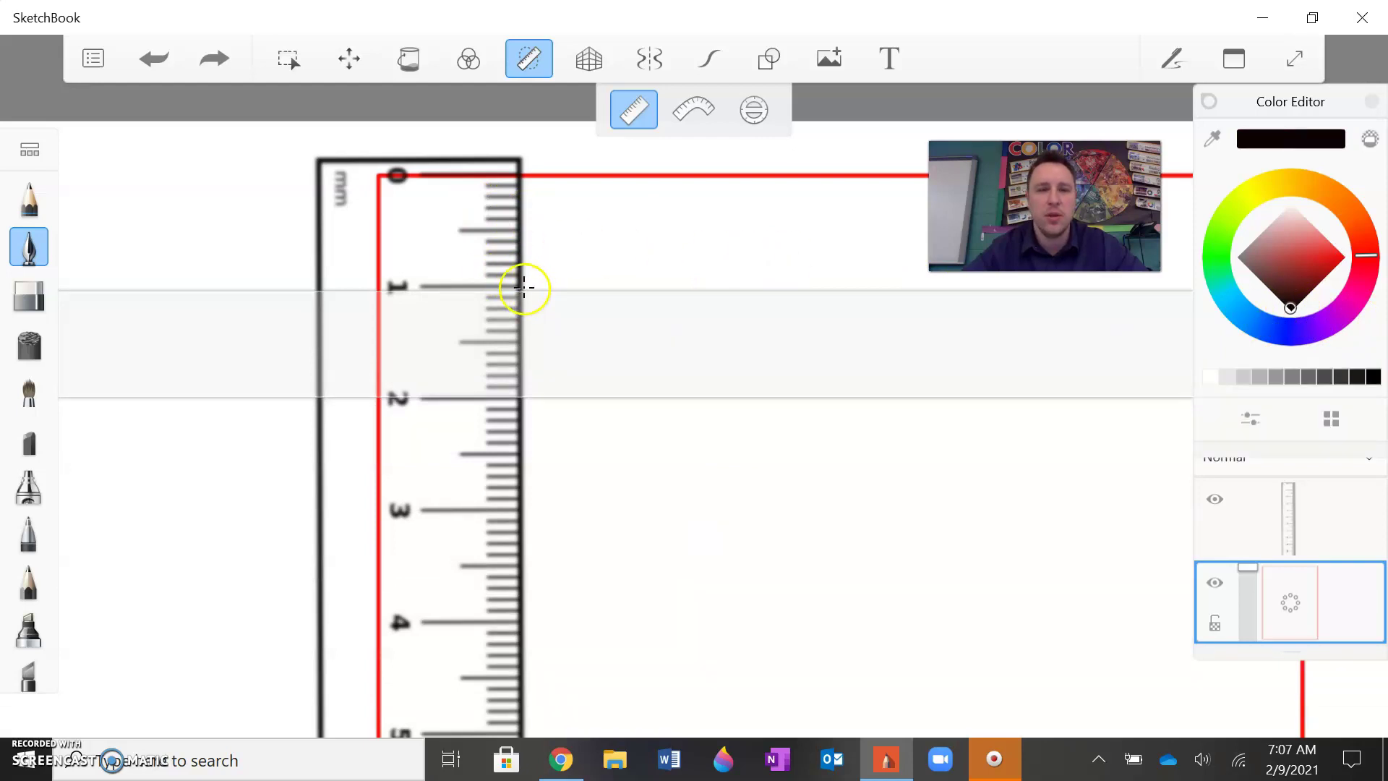
{"action": "mouse_move", "coordinate": [524, 287]}
{"action": "left_mouse_down"}
{"action": "mouse_move", "coordinate": [553, 289]}
{"action": "mouse_move", "coordinate": [581, 447]}
{"action": "left_mouse_up"}
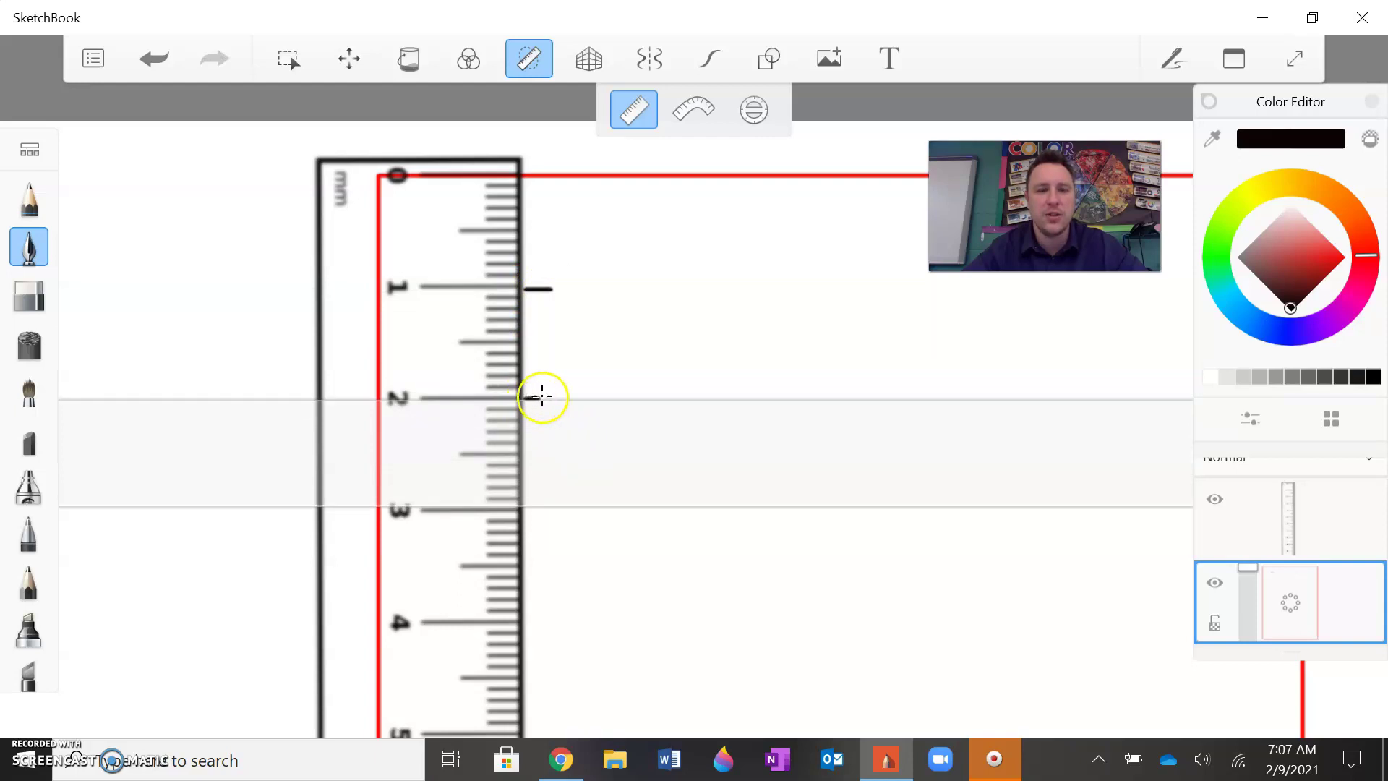
{"action": "left_click_drag", "start_coordinate": [545, 447], "coordinate": [546, 668]}
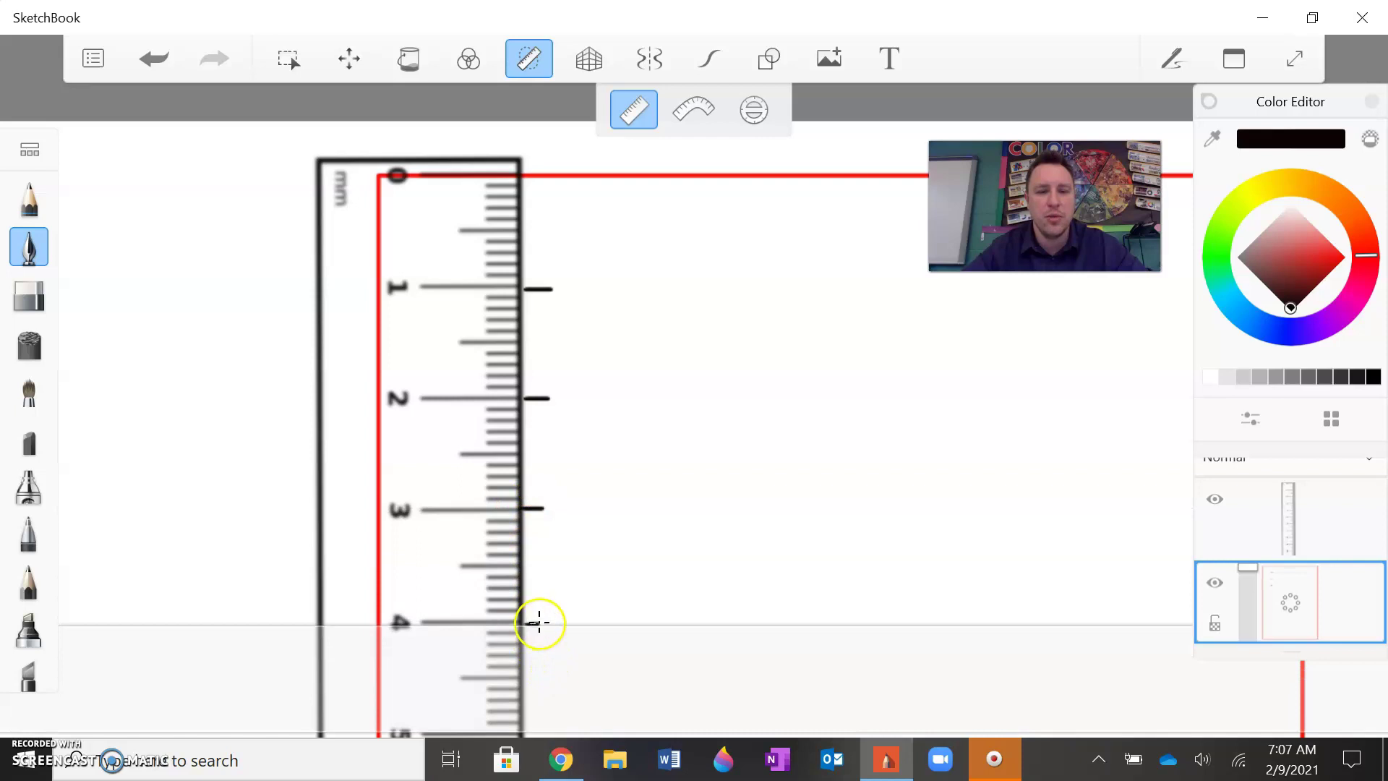
Add short black marks along the straightedge beside the ruler's 5 and 6 inch lines
{"action": "scroll", "coordinate": [637, 473], "scroll_direction": "down", "scroll_amount": 2}
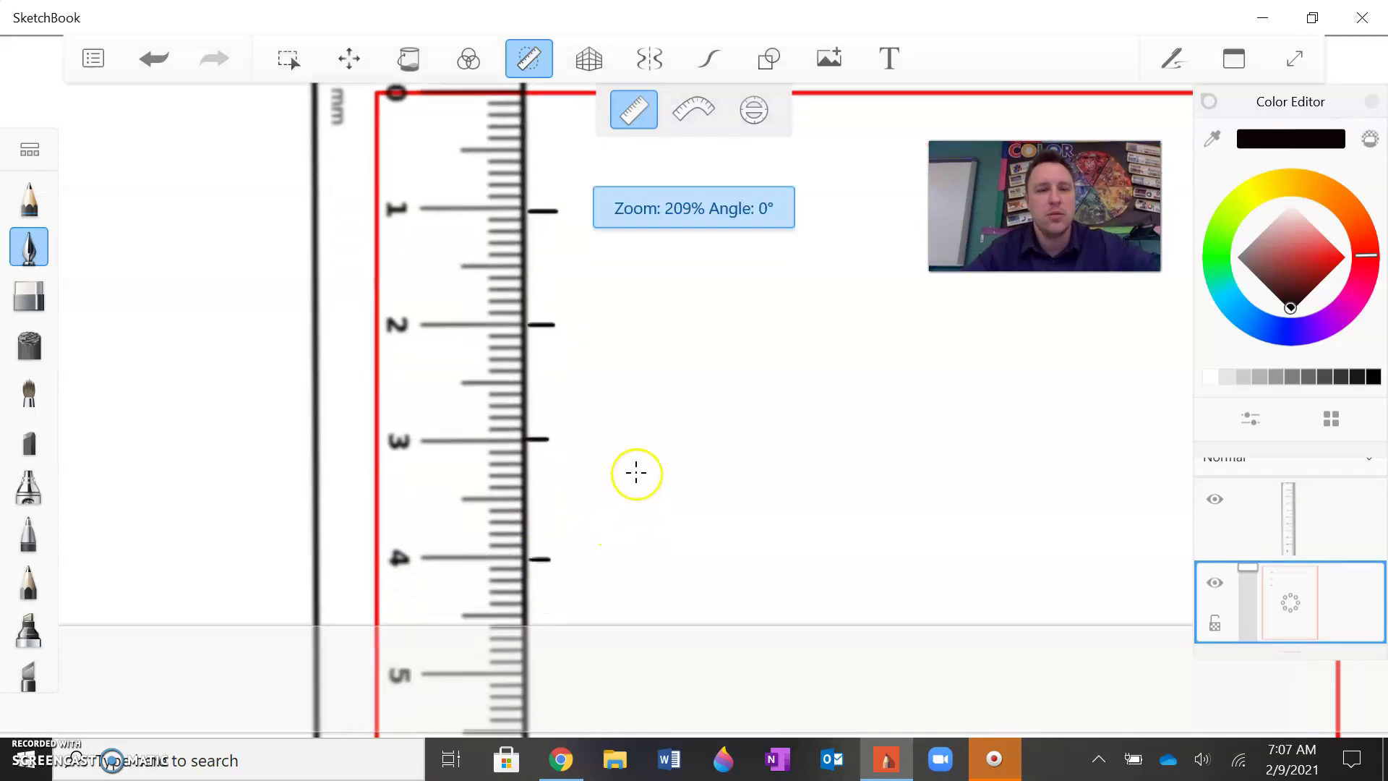
{"action": "scroll", "coordinate": [636, 473], "scroll_direction": "down", "scroll_amount": 3}
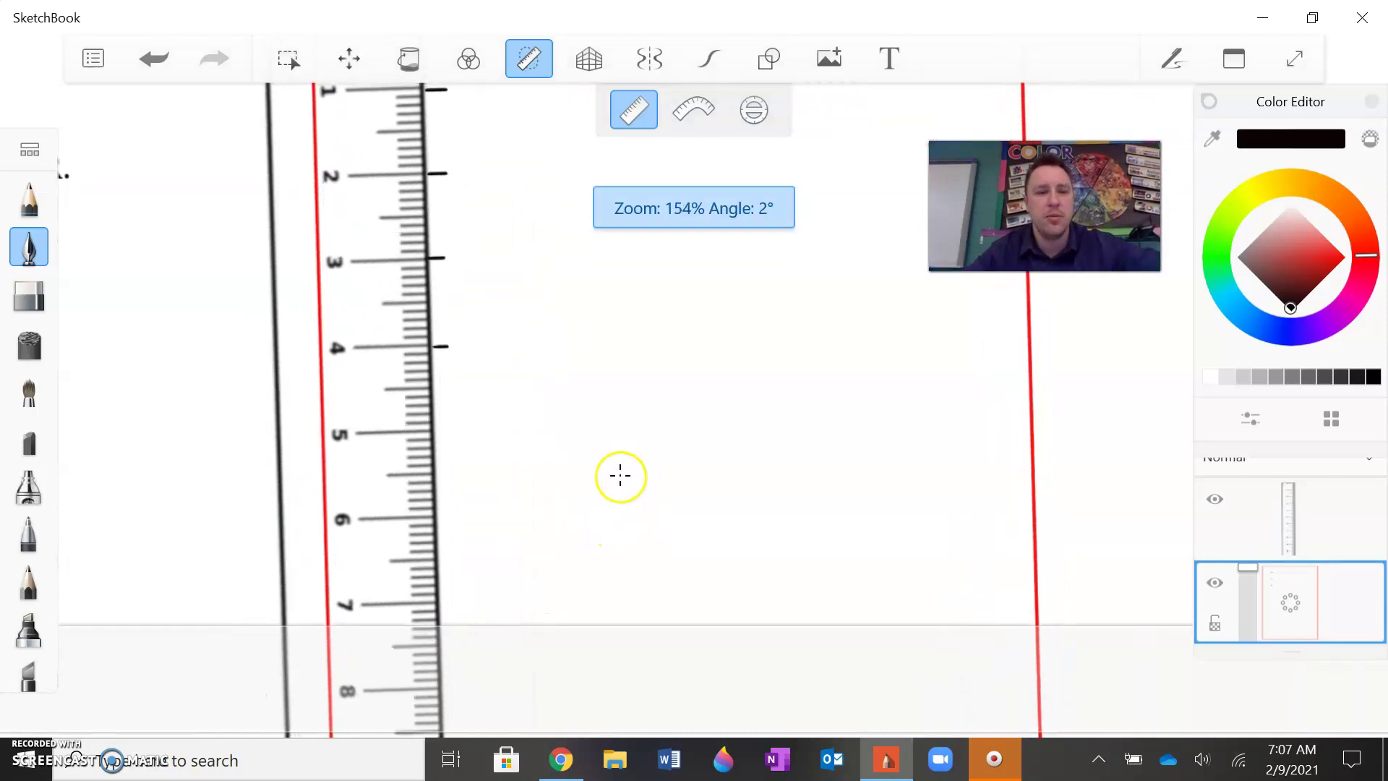
{"action": "left_click_drag", "start_coordinate": [521, 663], "coordinate": [521, 477]}
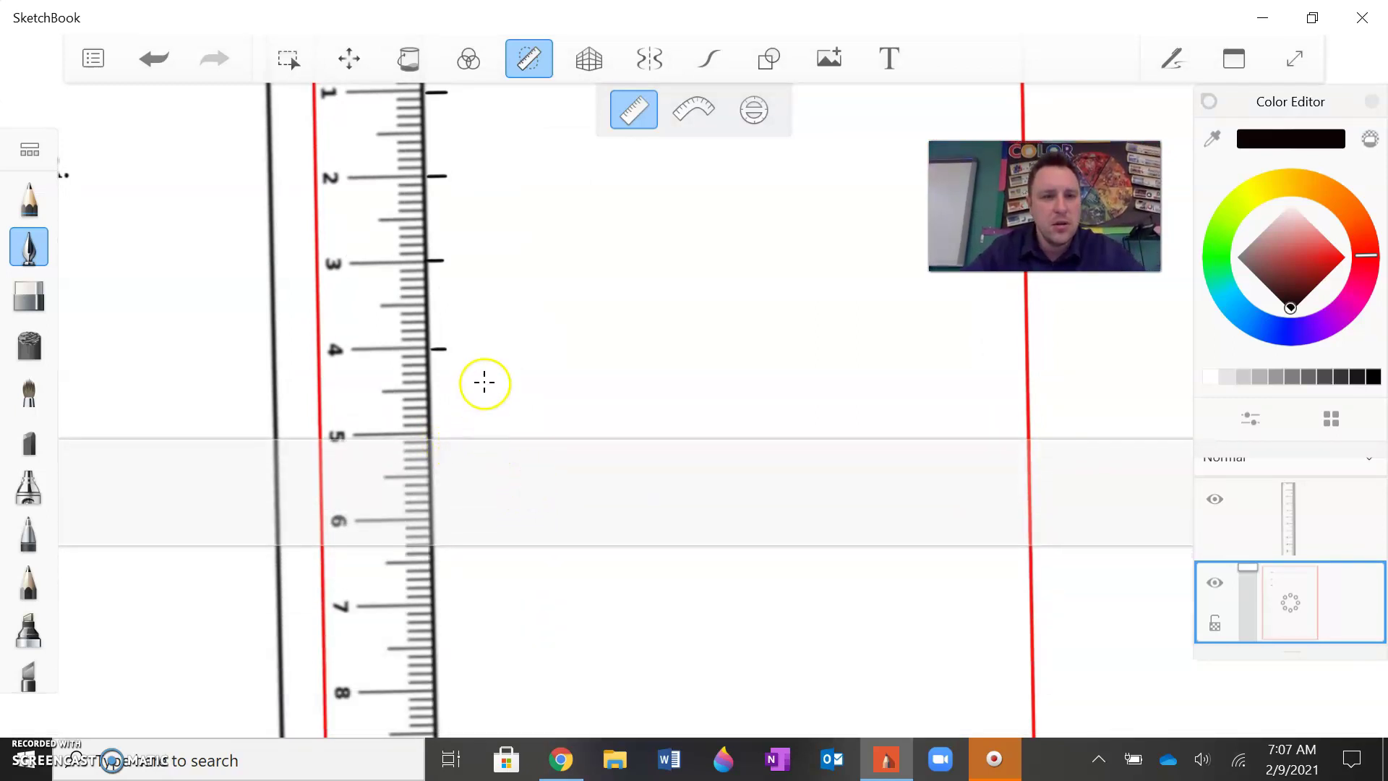
{"action": "left_click_drag", "start_coordinate": [219, 438], "coordinate": [229, 437]}
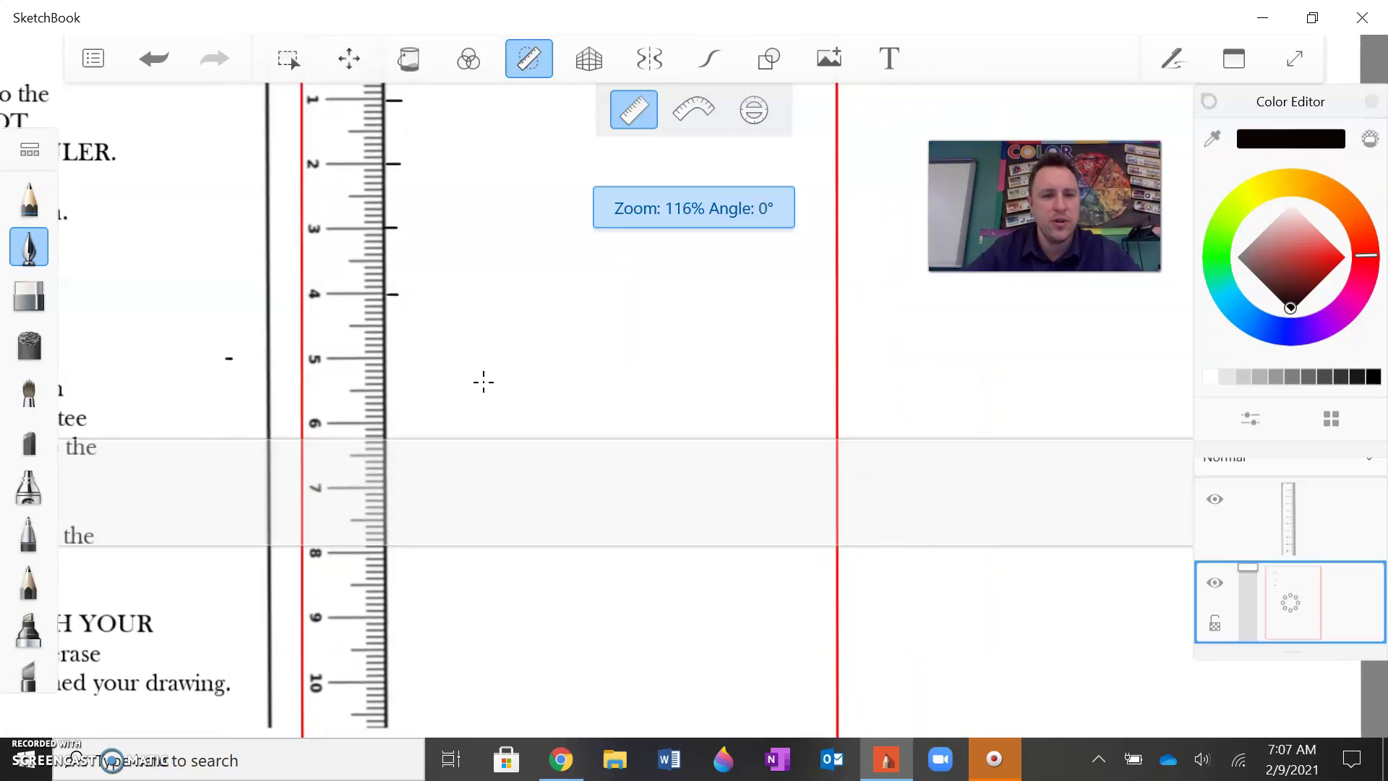
{"action": "left_click", "coordinate": [858, 318]}
{"action": "mouse_move", "coordinate": [412, 489]}
{"action": "left_mouse_down"}
{"action": "mouse_move", "coordinate": [403, 414]}
{"action": "mouse_move", "coordinate": [412, 485]}
{"action": "left_mouse_up"}
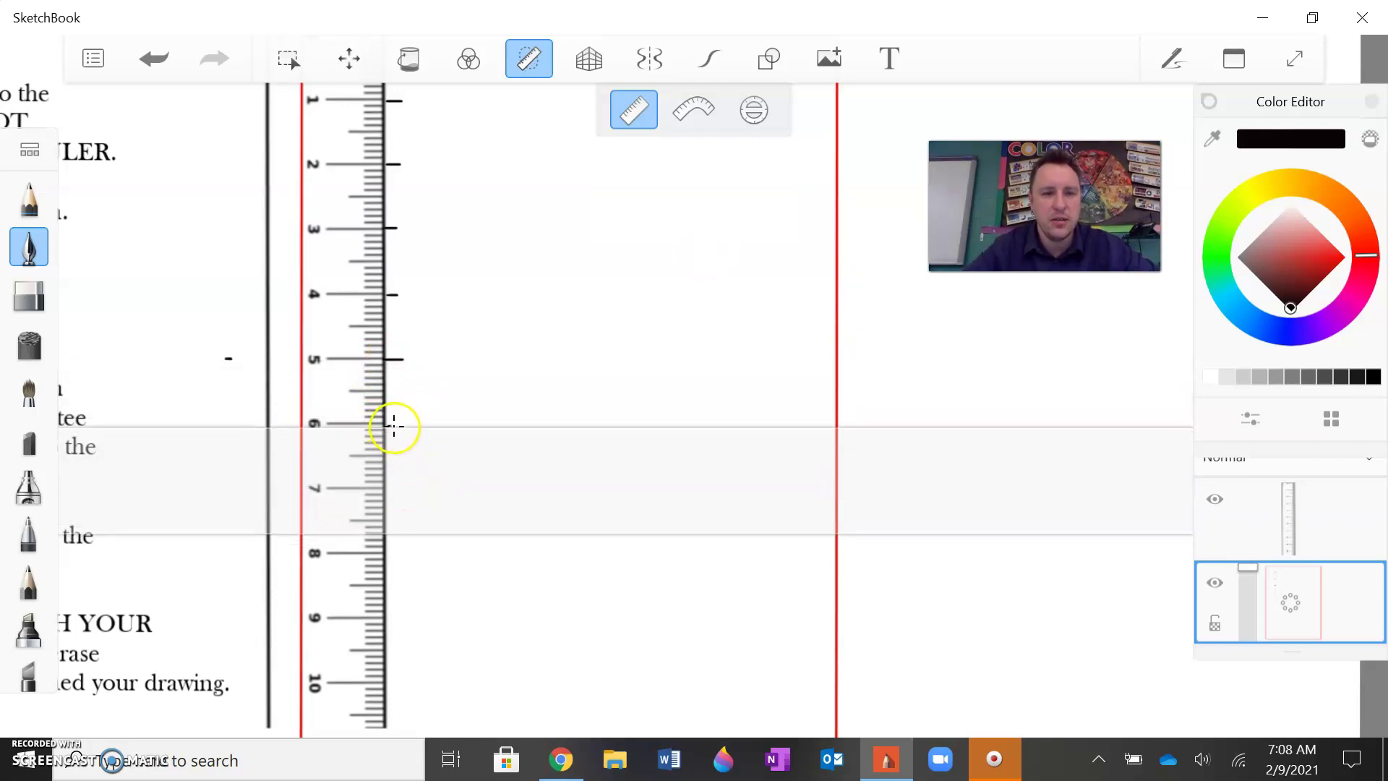
Draw black marks beside the ruler's 7, 8, 9 and 10 inch lines, plus one at 11 inches near the paper's bottom edge
{"action": "mouse_move", "coordinate": [402, 468]}
{"action": "left_mouse_down"}
{"action": "mouse_move", "coordinate": [401, 531]}
{"action": "mouse_move", "coordinate": [408, 502]}
{"action": "left_mouse_up"}
{"action": "mouse_move", "coordinate": [396, 506]}
{"action": "left_mouse_down"}
{"action": "mouse_move", "coordinate": [391, 584]}
{"action": "mouse_move", "coordinate": [407, 553]}
{"action": "mouse_move", "coordinate": [391, 643]}
{"action": "mouse_move", "coordinate": [383, 618]}
{"action": "left_mouse_up"}
{"action": "left_click_drag", "start_coordinate": [383, 656], "coordinate": [381, 720]}
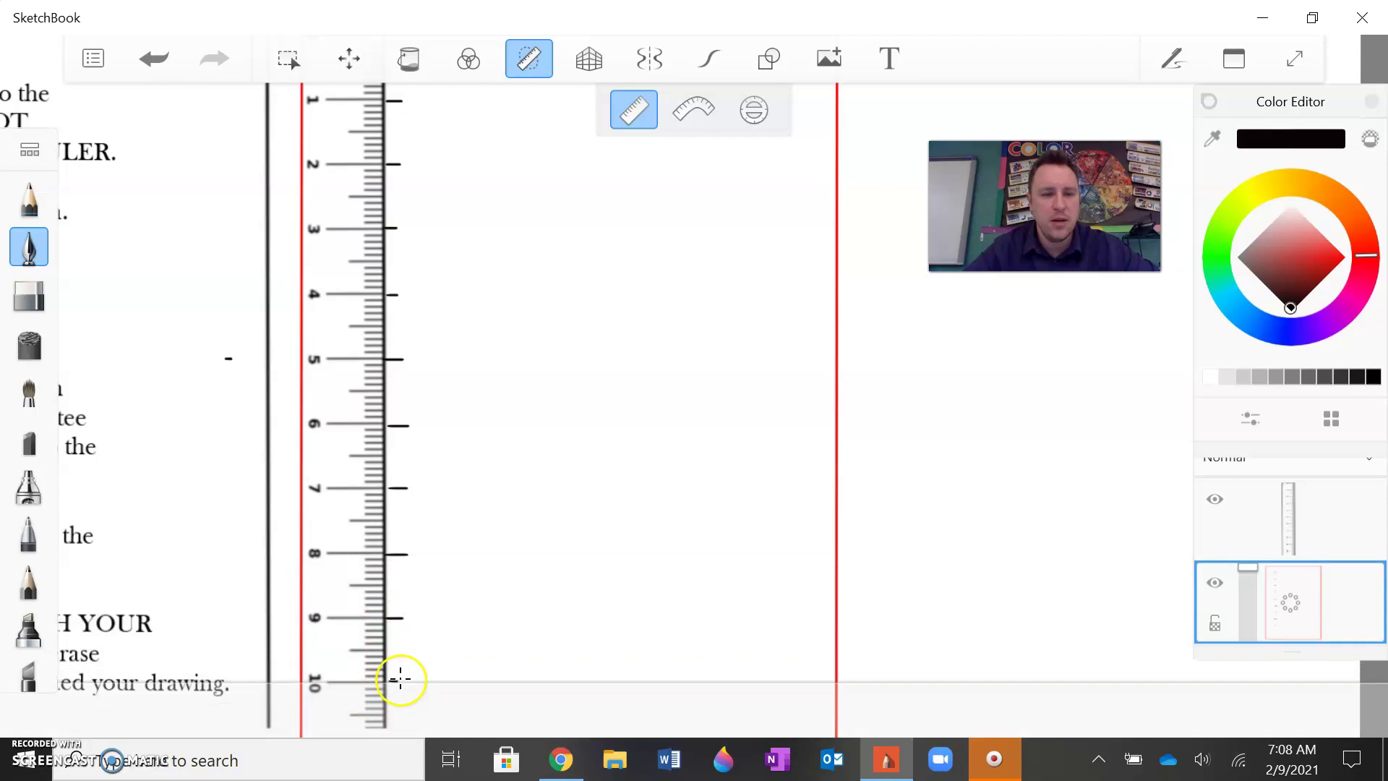
{"action": "scroll", "coordinate": [409, 663], "scroll_direction": "down", "scroll_amount": 3}
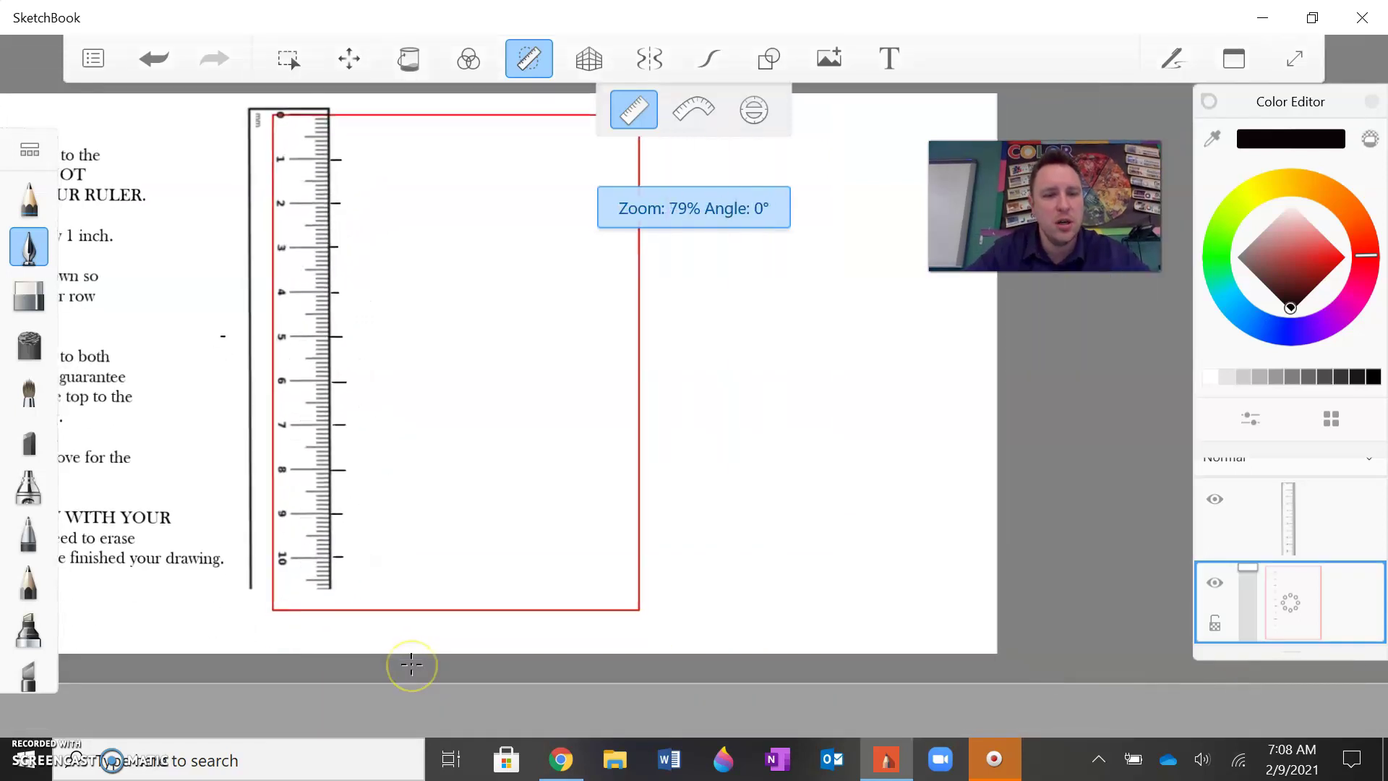
{"action": "left_click_drag", "start_coordinate": [322, 725], "coordinate": [341, 637]}
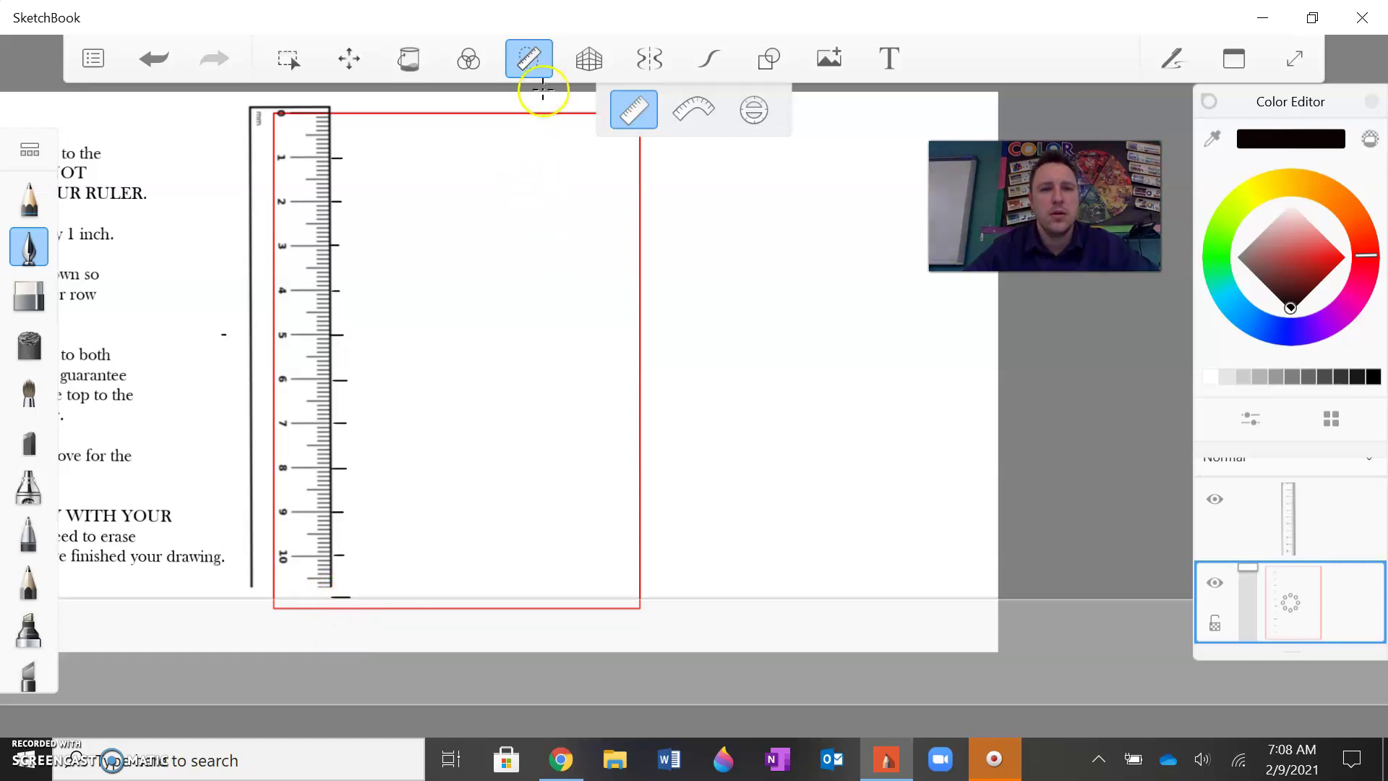
Circle step 3 of the written instructions in red with the straightedge turned off, and undo the circle
{"action": "left_click", "coordinate": [540, 61]}
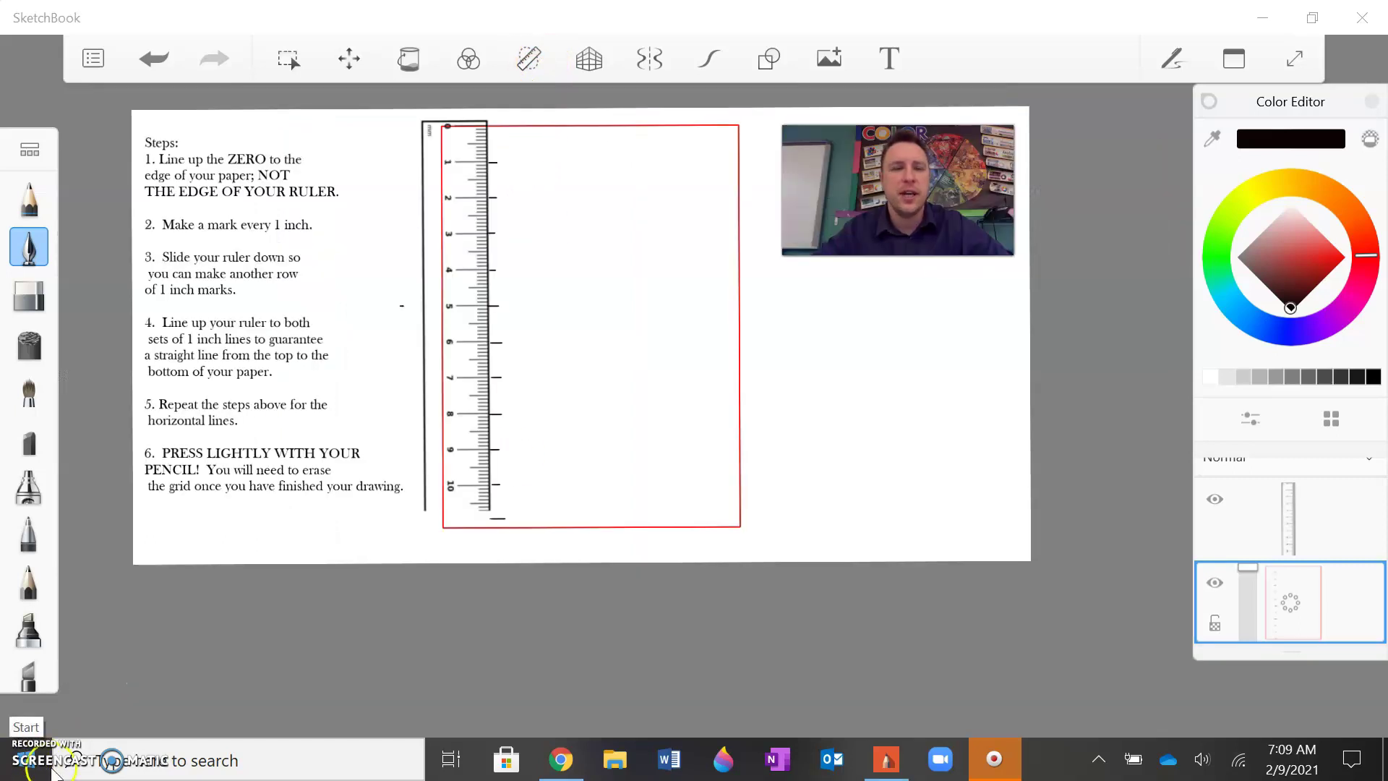
{"action": "left_click", "coordinate": [64, 744]}
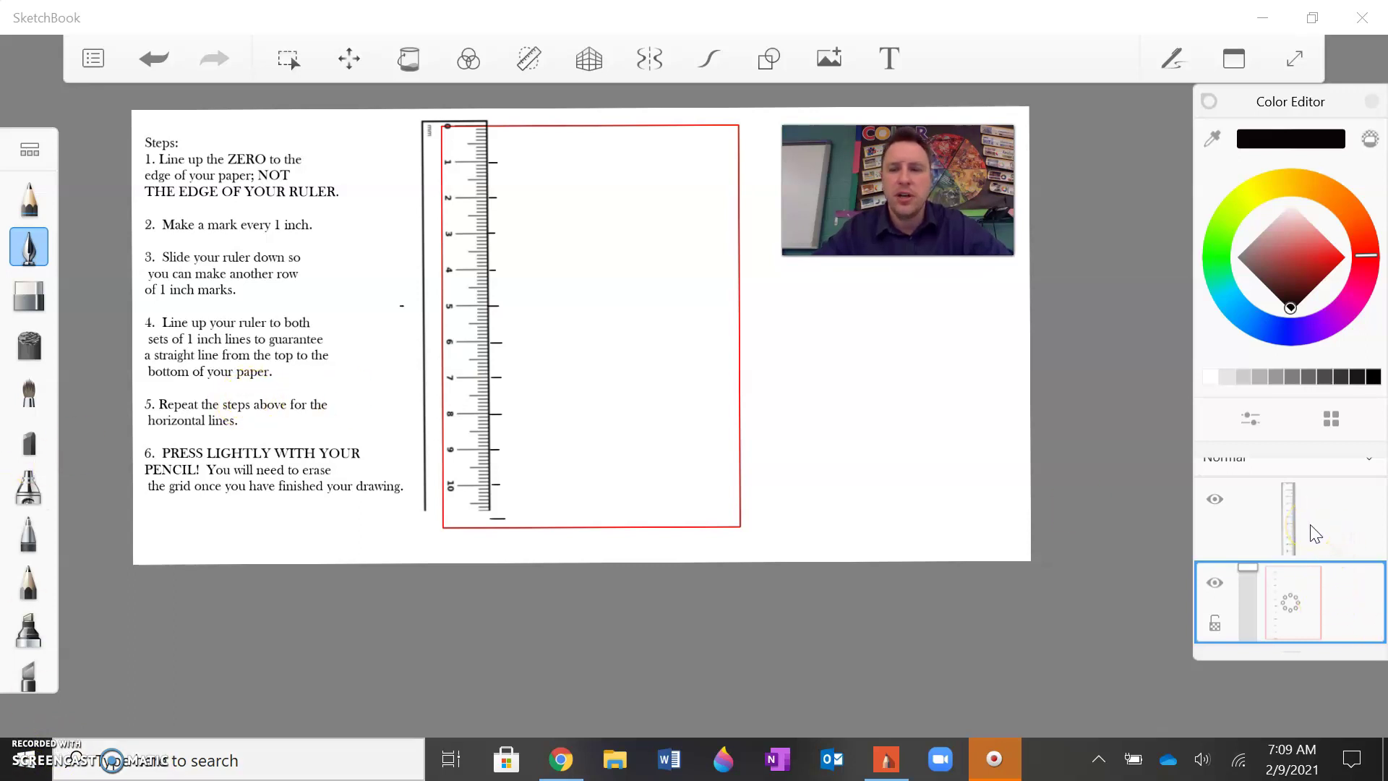
{"action": "left_click", "coordinate": [1340, 259]}
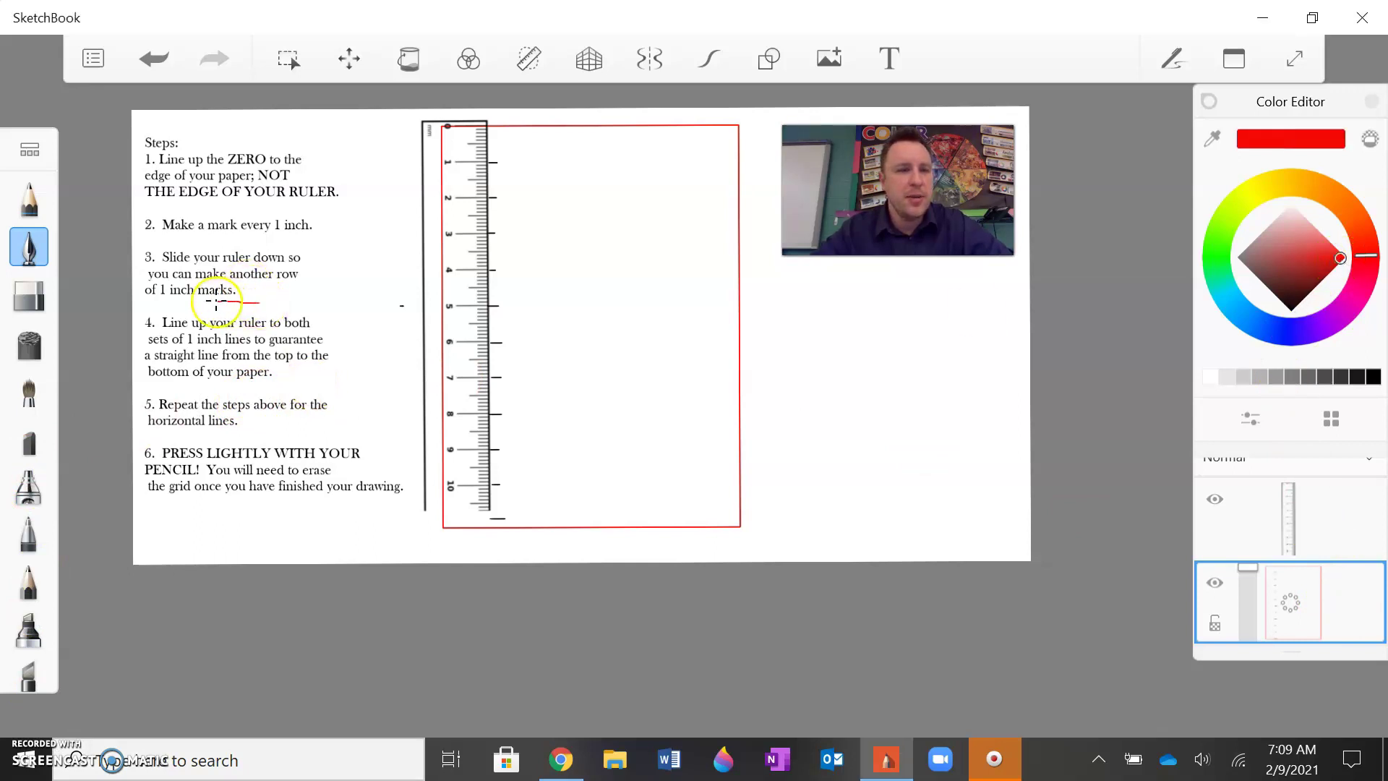
{"action": "mouse_move", "coordinate": [216, 301]}
{"action": "left_mouse_down"}
{"action": "mouse_move", "coordinate": [141, 272]}
{"action": "mouse_move", "coordinate": [203, 232]}
{"action": "mouse_move", "coordinate": [311, 264]}
{"action": "mouse_move", "coordinate": [301, 289]}
{"action": "mouse_move", "coordinate": [265, 303]}
{"action": "left_mouse_up"}
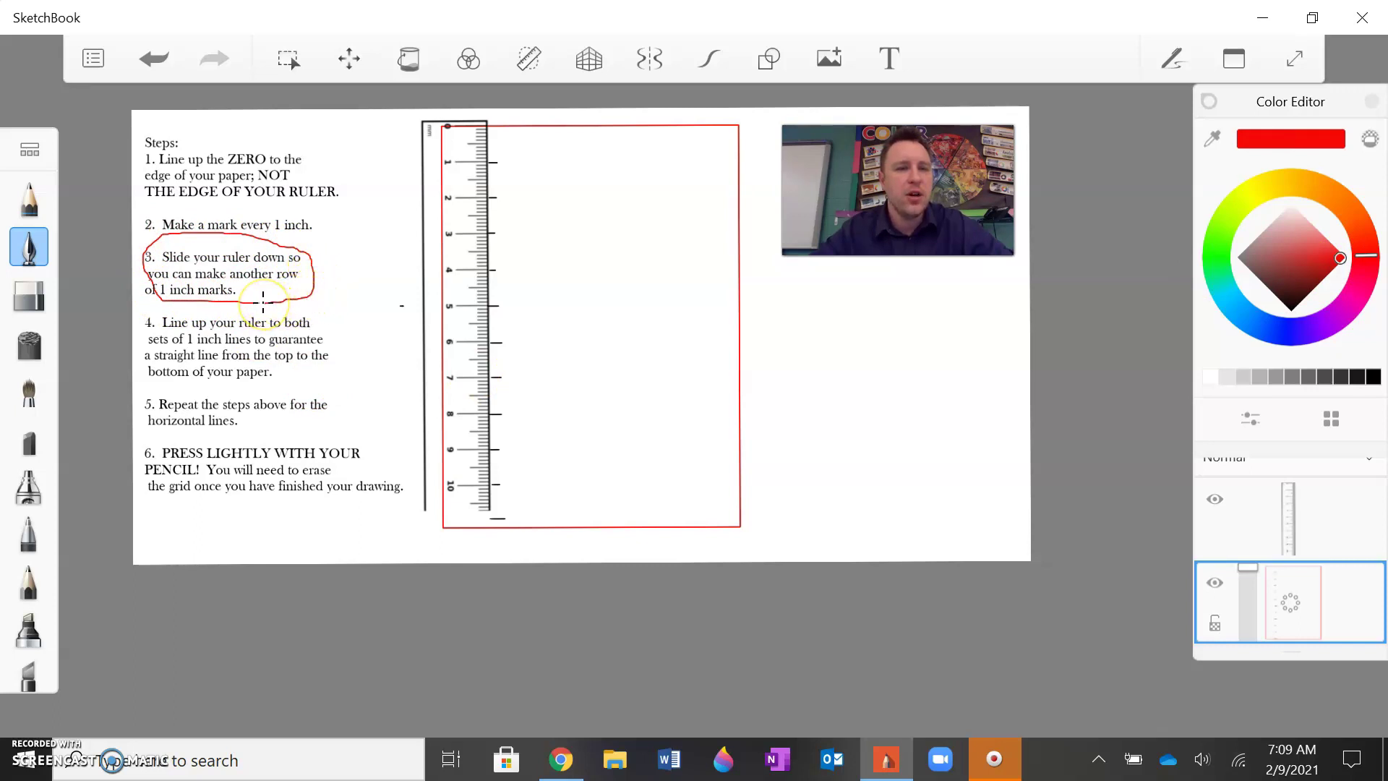
{"action": "left_click", "coordinate": [149, 59]}
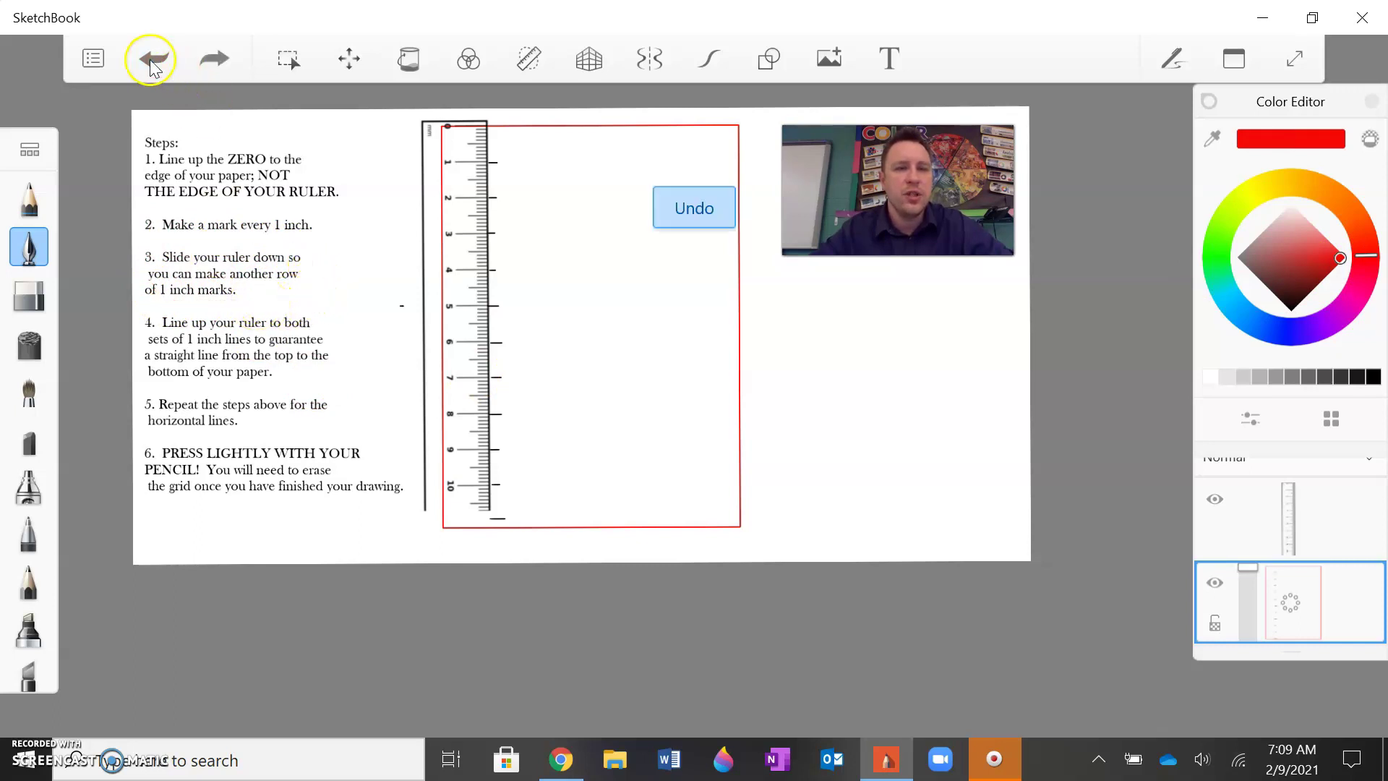
Make the ruler layer the active layer
{"action": "left_click", "coordinate": [1229, 524]}
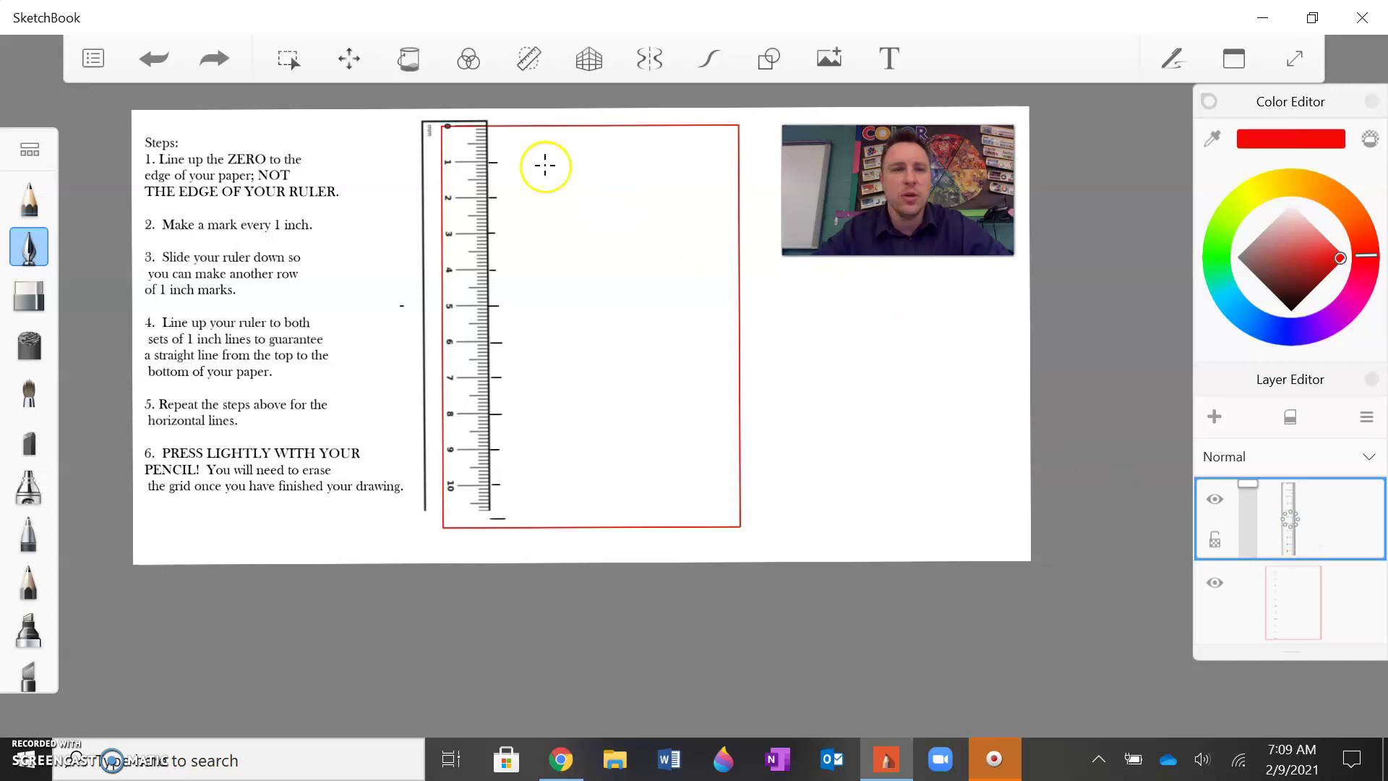
{"action": "left_click", "coordinate": [350, 59]}
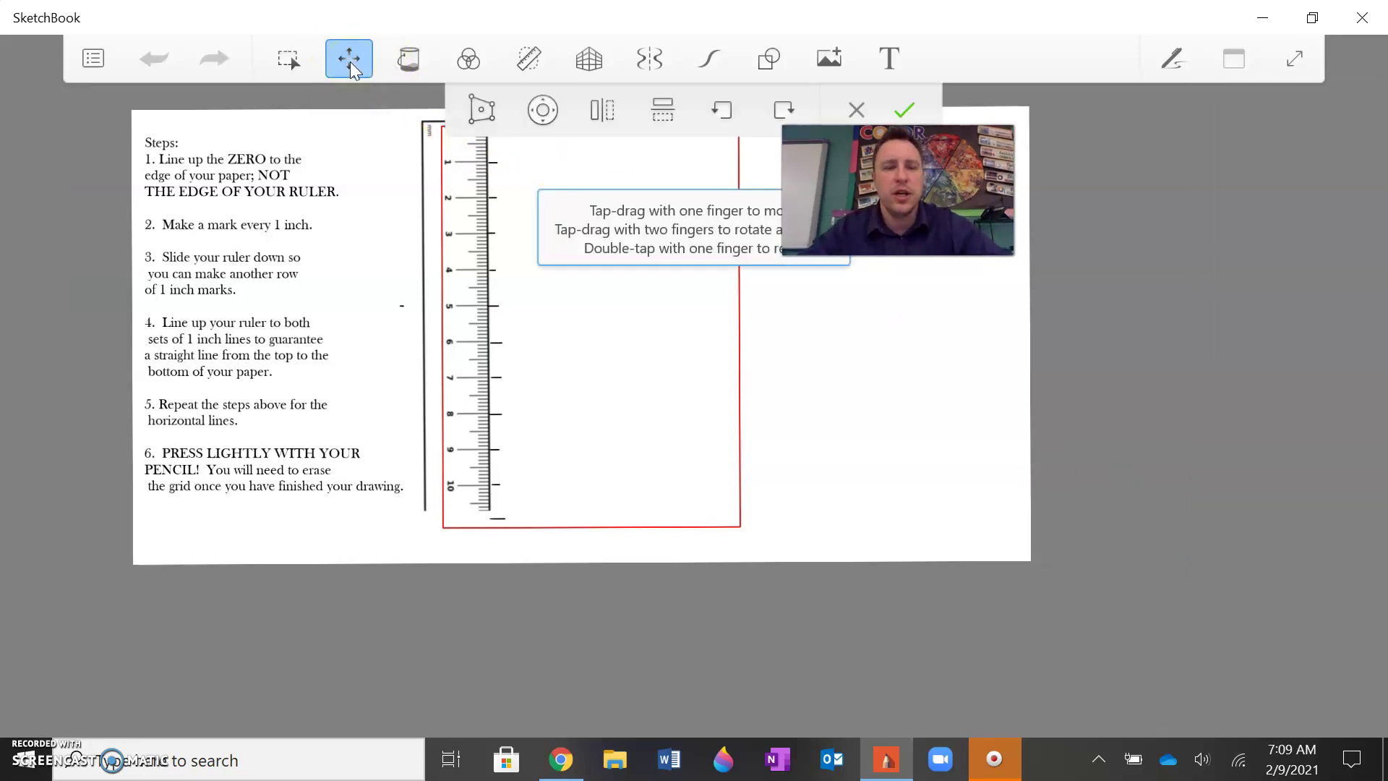
{"action": "left_click_drag", "start_coordinate": [478, 434], "coordinate": [685, 295]}
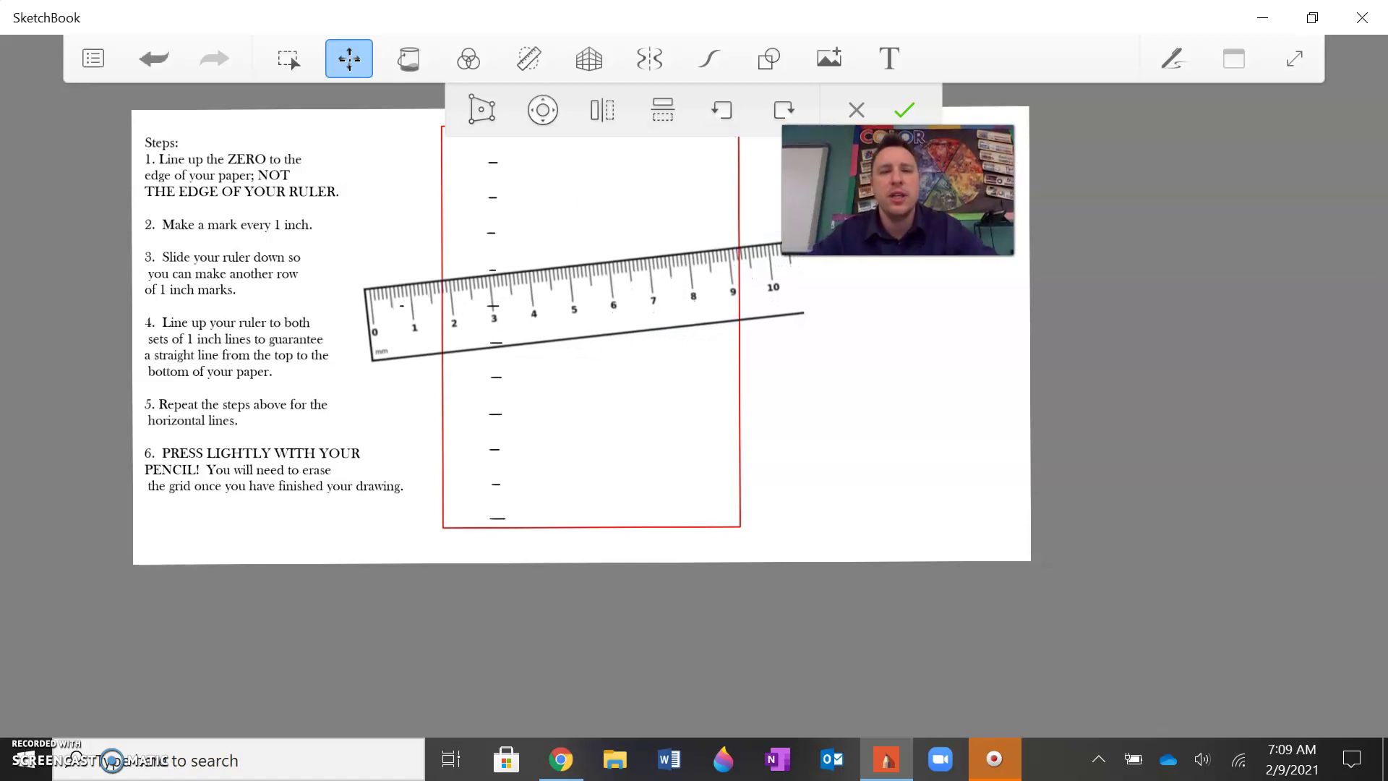
{"action": "left_click", "coordinate": [154, 58]}
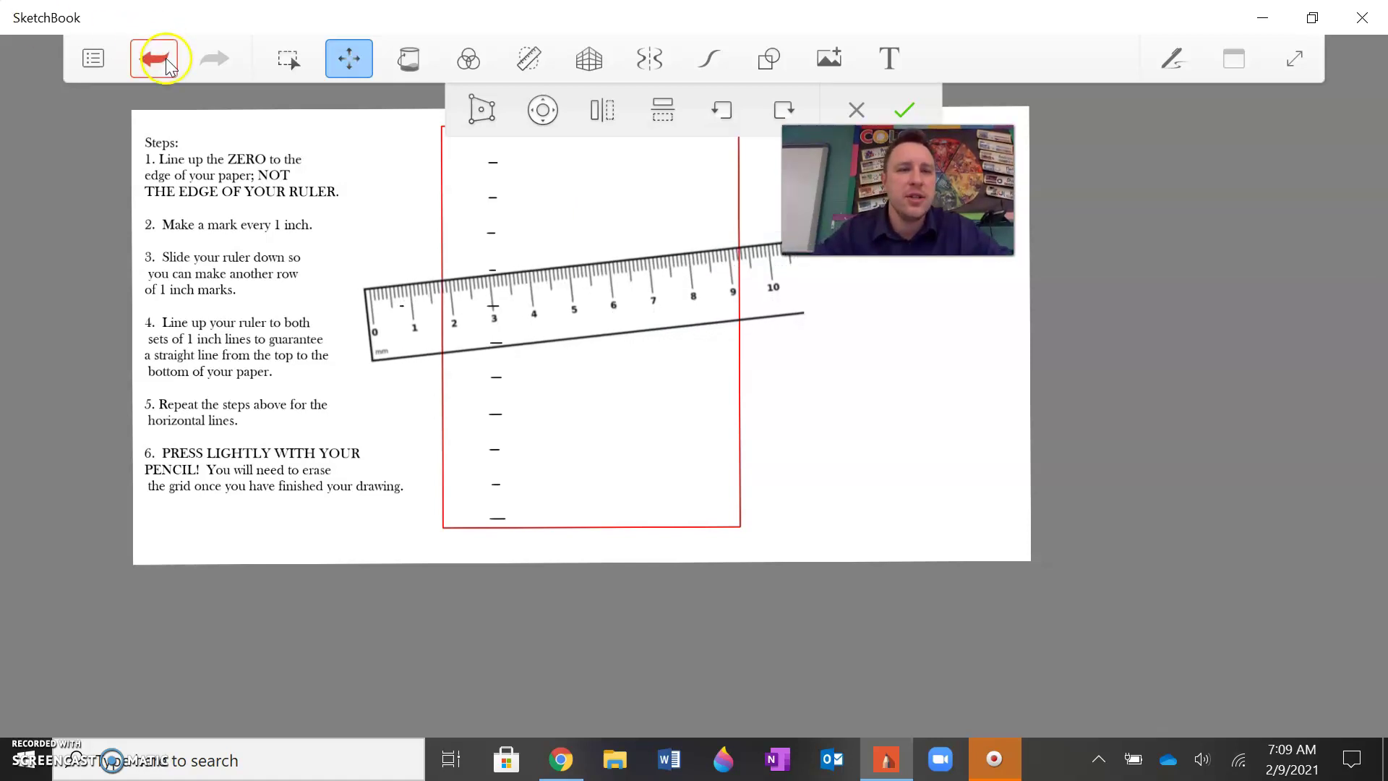
{"action": "left_click", "coordinate": [856, 111]}
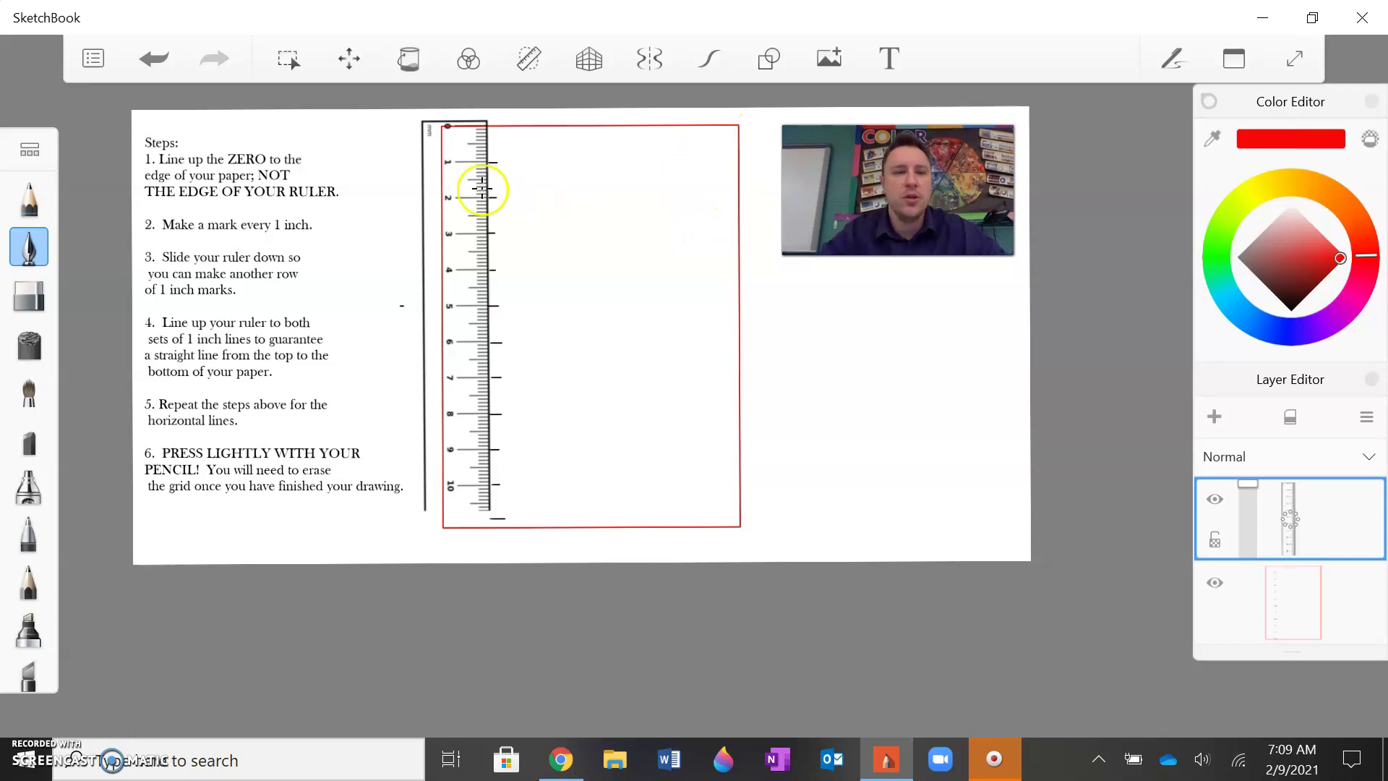
Move the upright ruler to the right of the first column of marks, aligning its zero line with the paper's top edge
{"action": "left_click", "coordinate": [351, 59]}
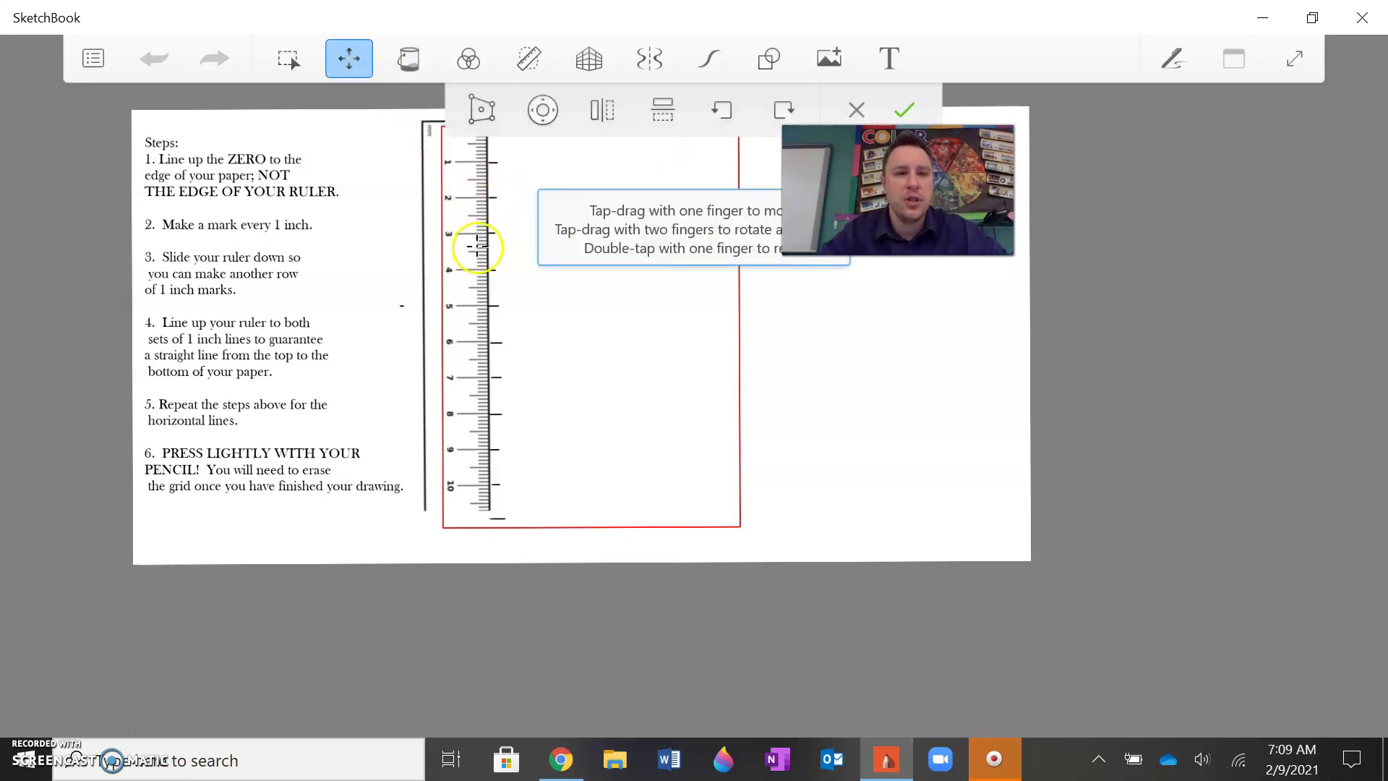
{"action": "left_click_drag", "start_coordinate": [465, 248], "coordinate": [548, 269]}
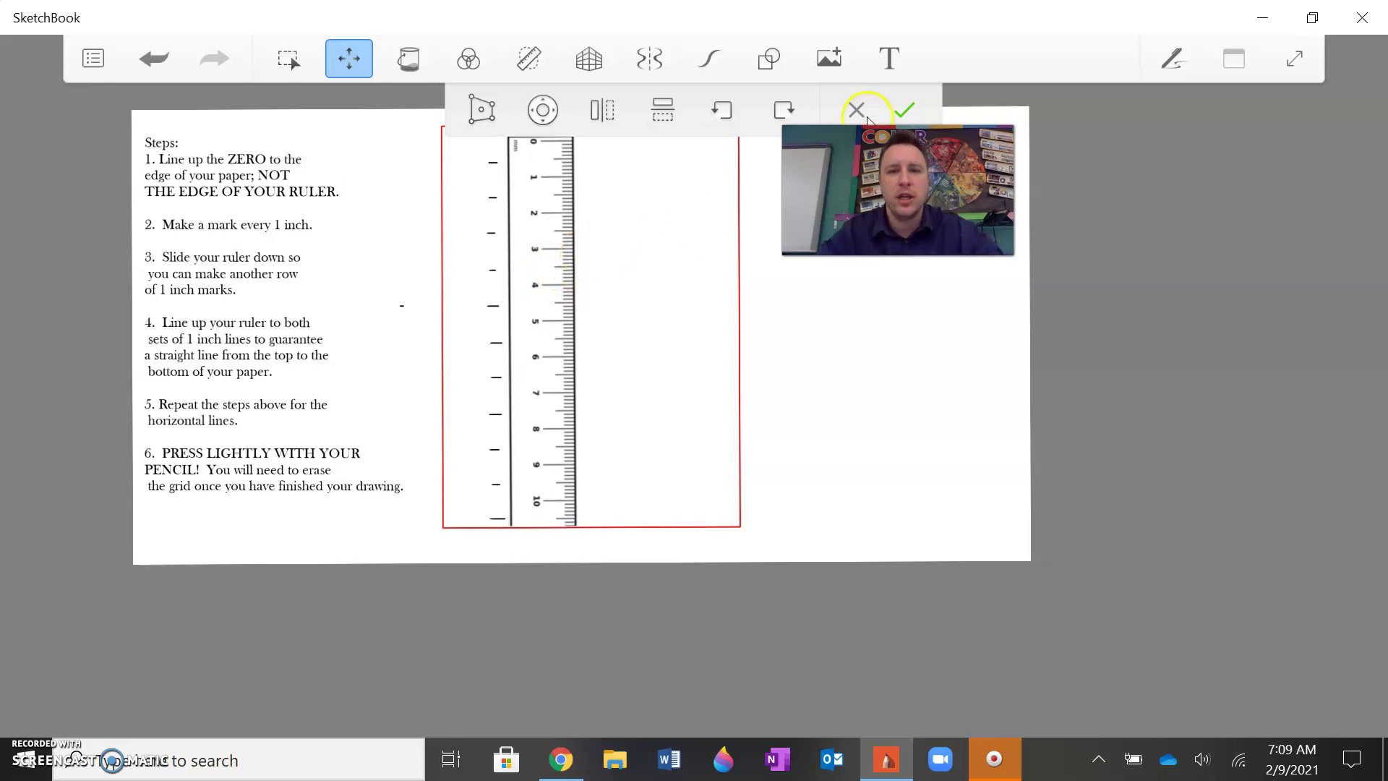
{"action": "left_click", "coordinate": [901, 112]}
{"action": "scroll", "coordinate": [902, 116], "scroll_direction": "up", "scroll_amount": 5}
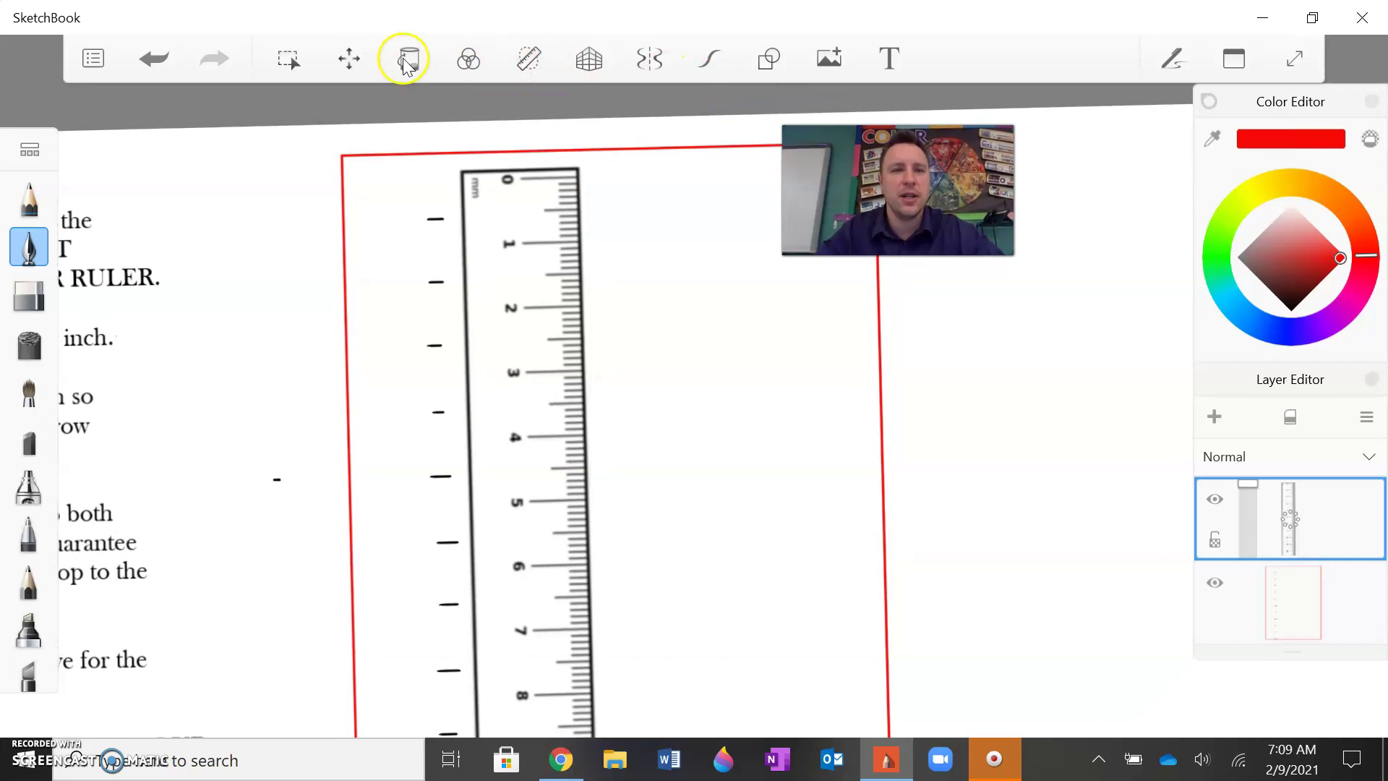
{"action": "left_click", "coordinate": [350, 62]}
{"action": "left_click_drag", "start_coordinate": [530, 410], "coordinate": [556, 392]}
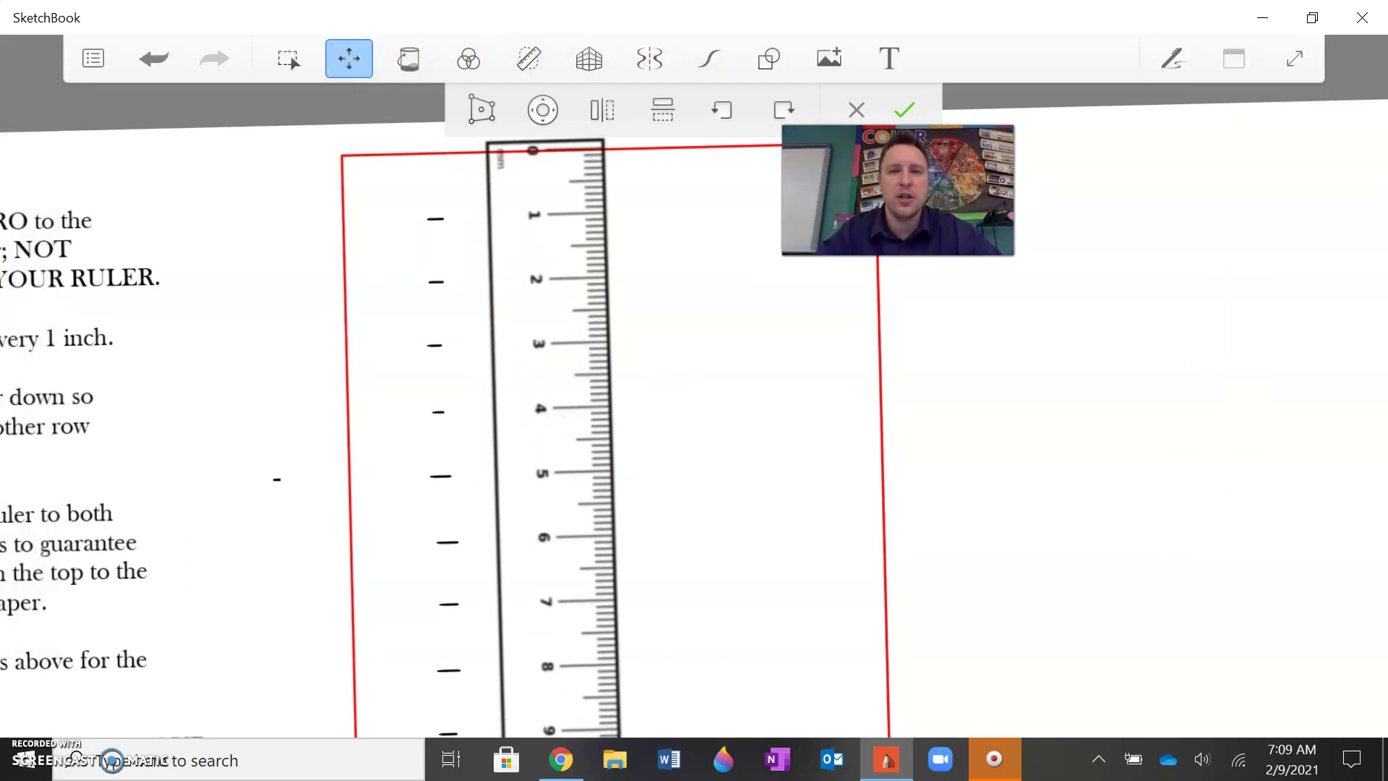
{"action": "left_click", "coordinate": [905, 110]}
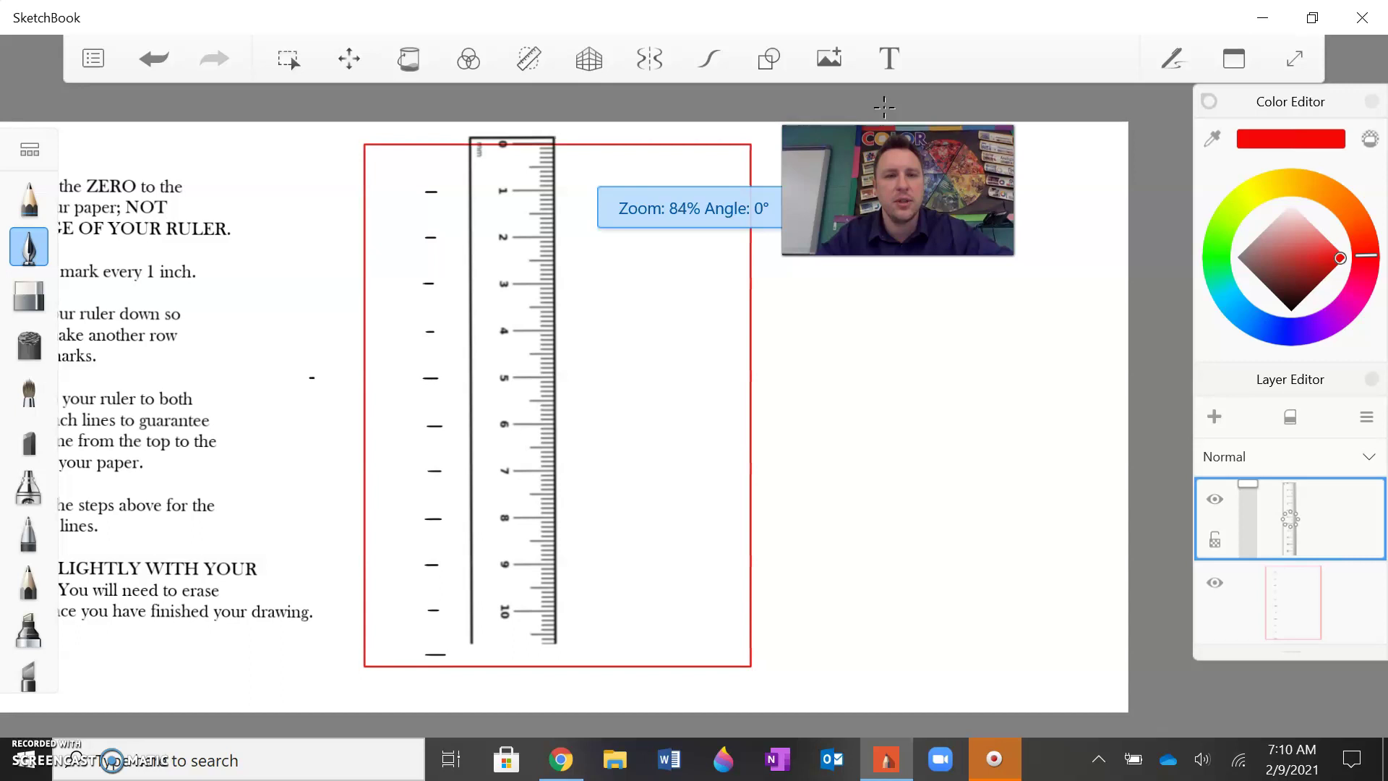
On the paper layer, draw short black marks beside the repositioned ruler's 1, 2, 3 and 4 inch lines, guided by the horizontal straightedge
{"action": "left_click", "coordinate": [529, 59]}
{"action": "left_click_drag", "start_coordinate": [727, 667], "coordinate": [713, 260]}
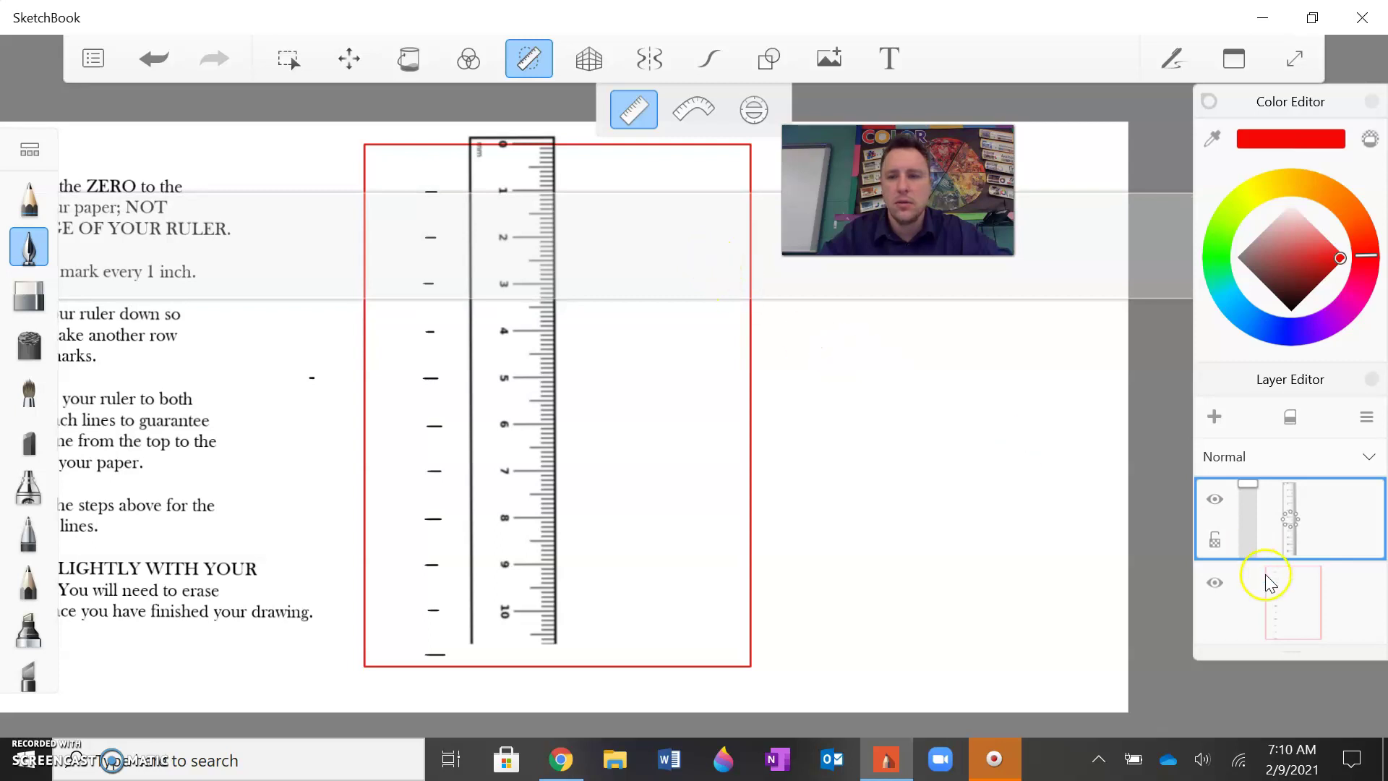
{"action": "left_click", "coordinate": [1290, 601]}
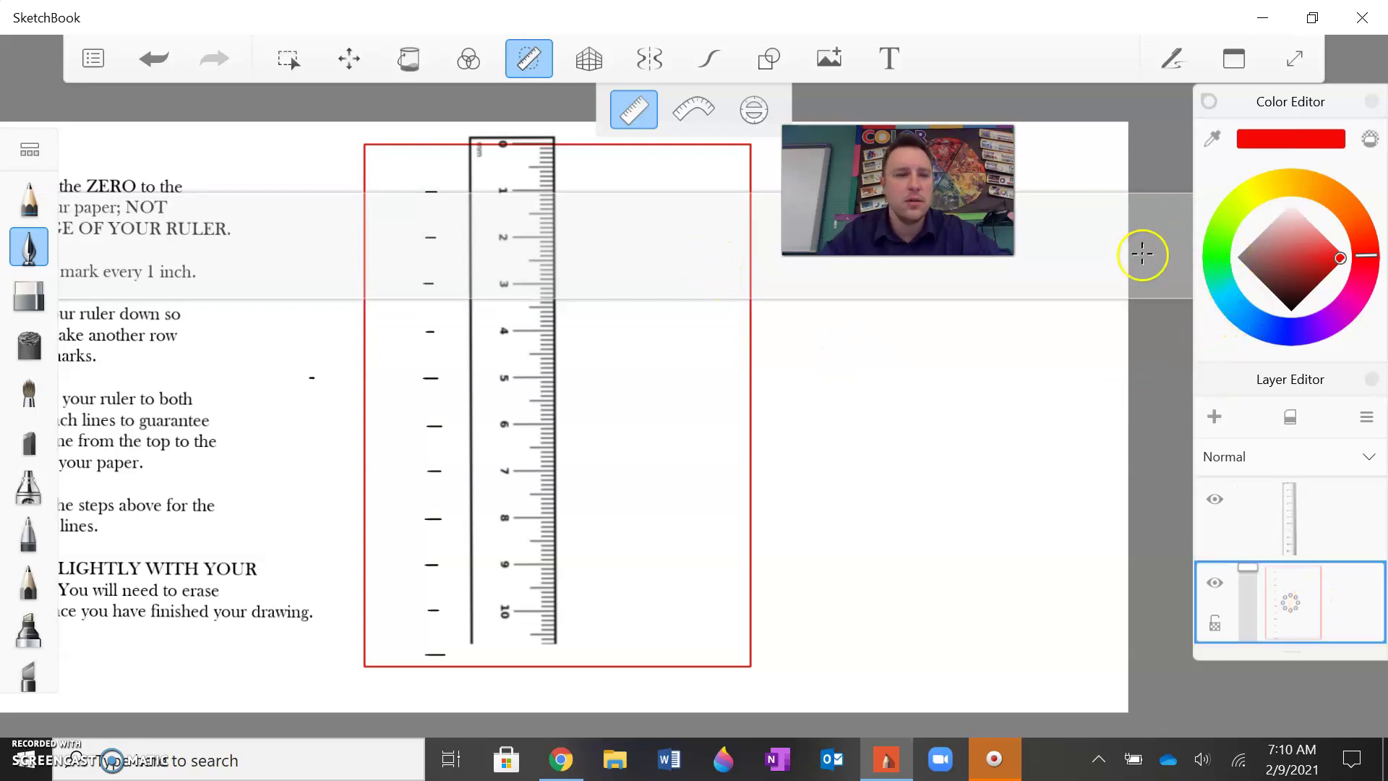
{"action": "left_click", "coordinate": [1295, 305]}
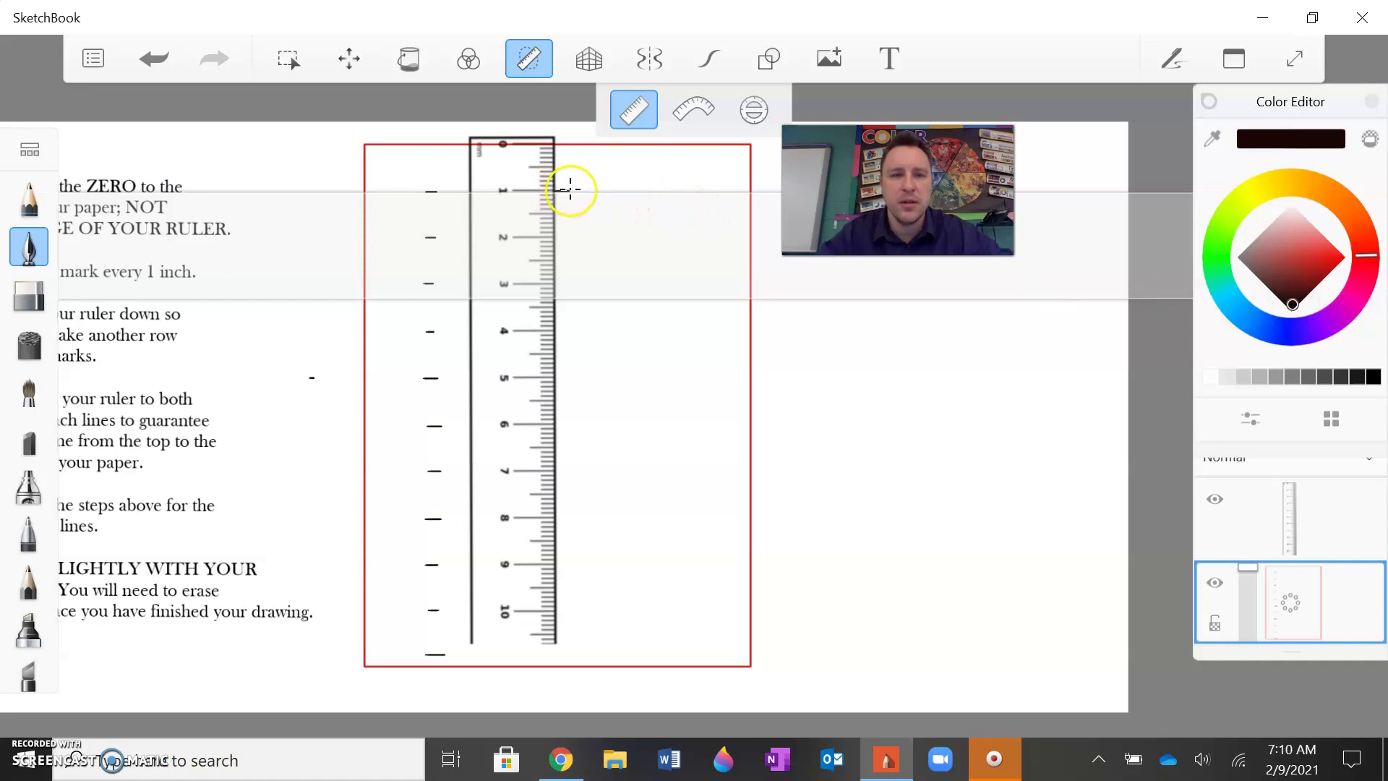
{"action": "left_click_drag", "start_coordinate": [581, 217], "coordinate": [575, 265]}
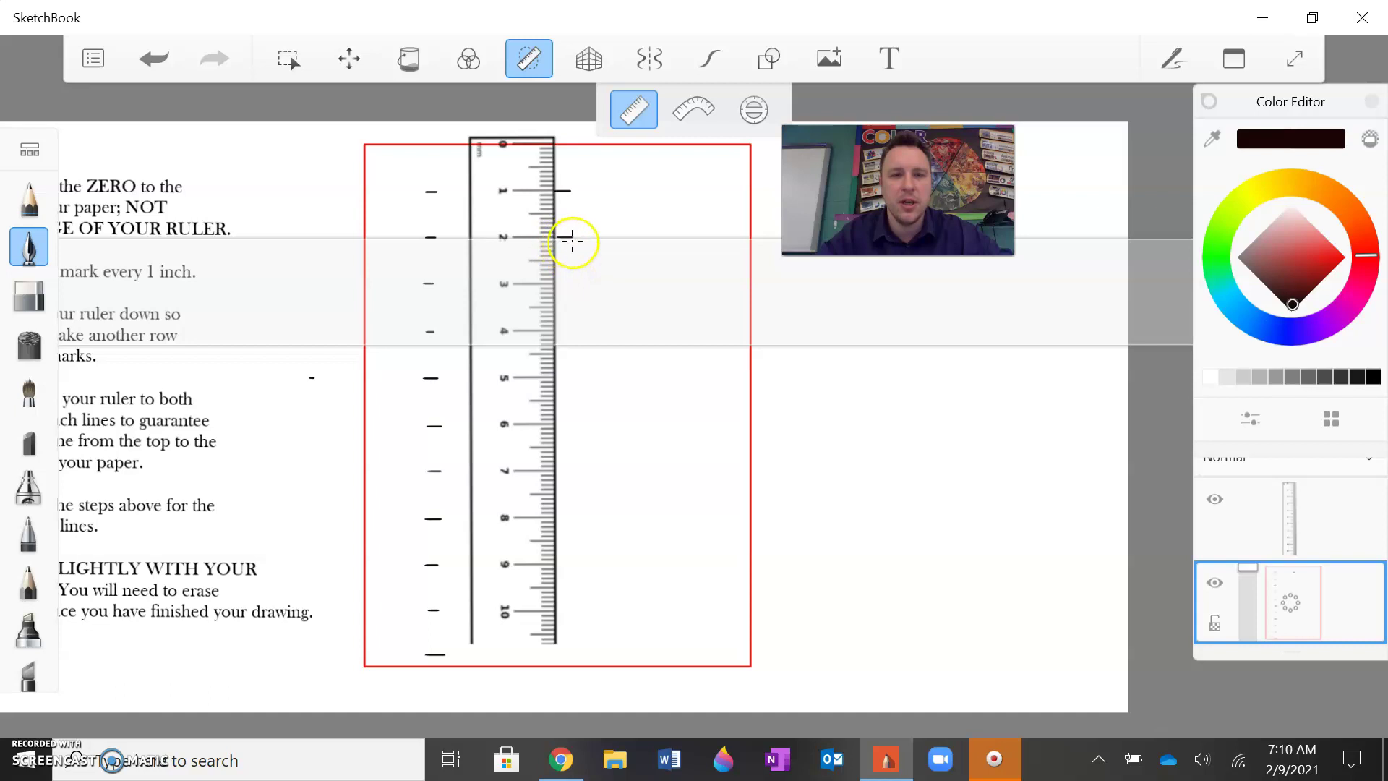
{"action": "left_click_drag", "start_coordinate": [572, 240], "coordinate": [559, 410]}
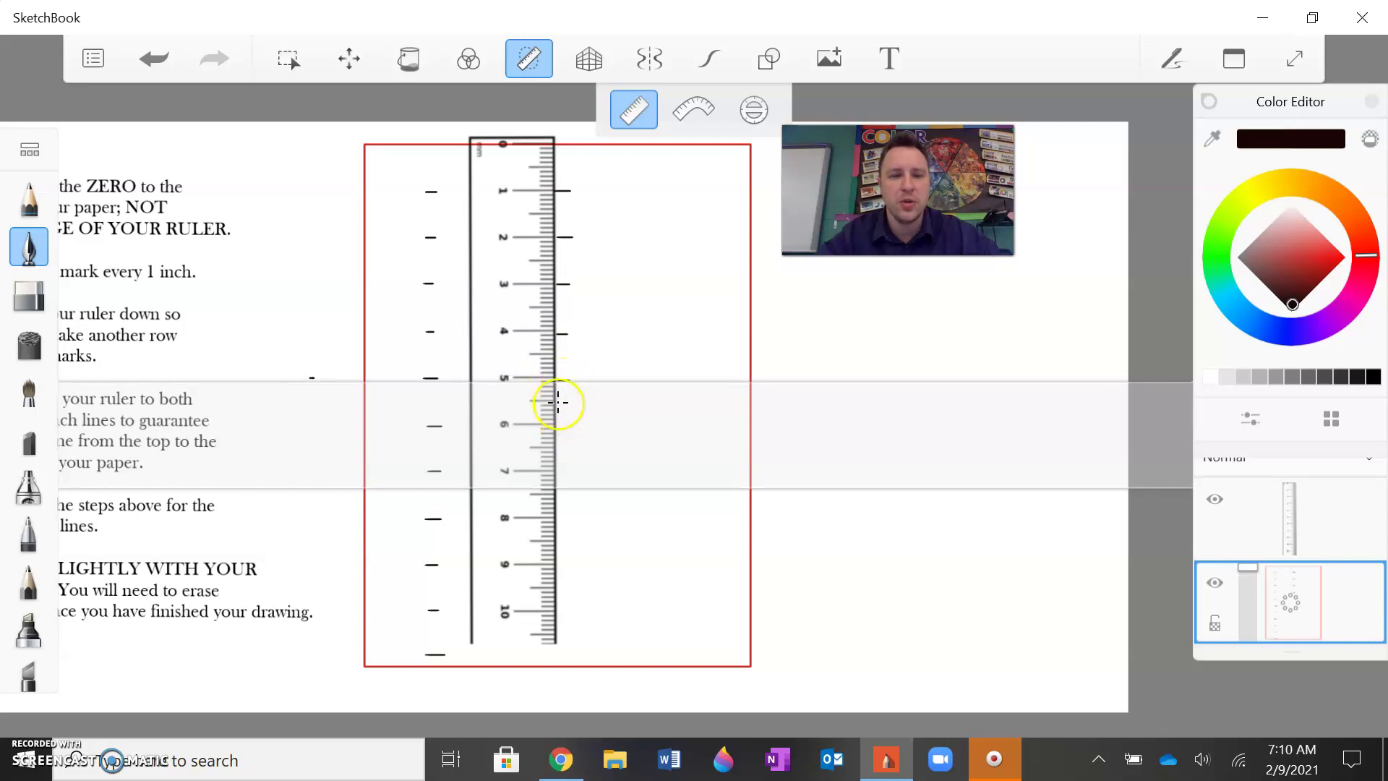
Complete the second column with black marks beside the ruler's 5 to 10 inch lines and at 11 inches, and turn off the straightedge
{"action": "left_click_drag", "start_coordinate": [558, 403], "coordinate": [571, 403]}
{"action": "left_click_drag", "start_coordinate": [557, 403], "coordinate": [546, 497]}
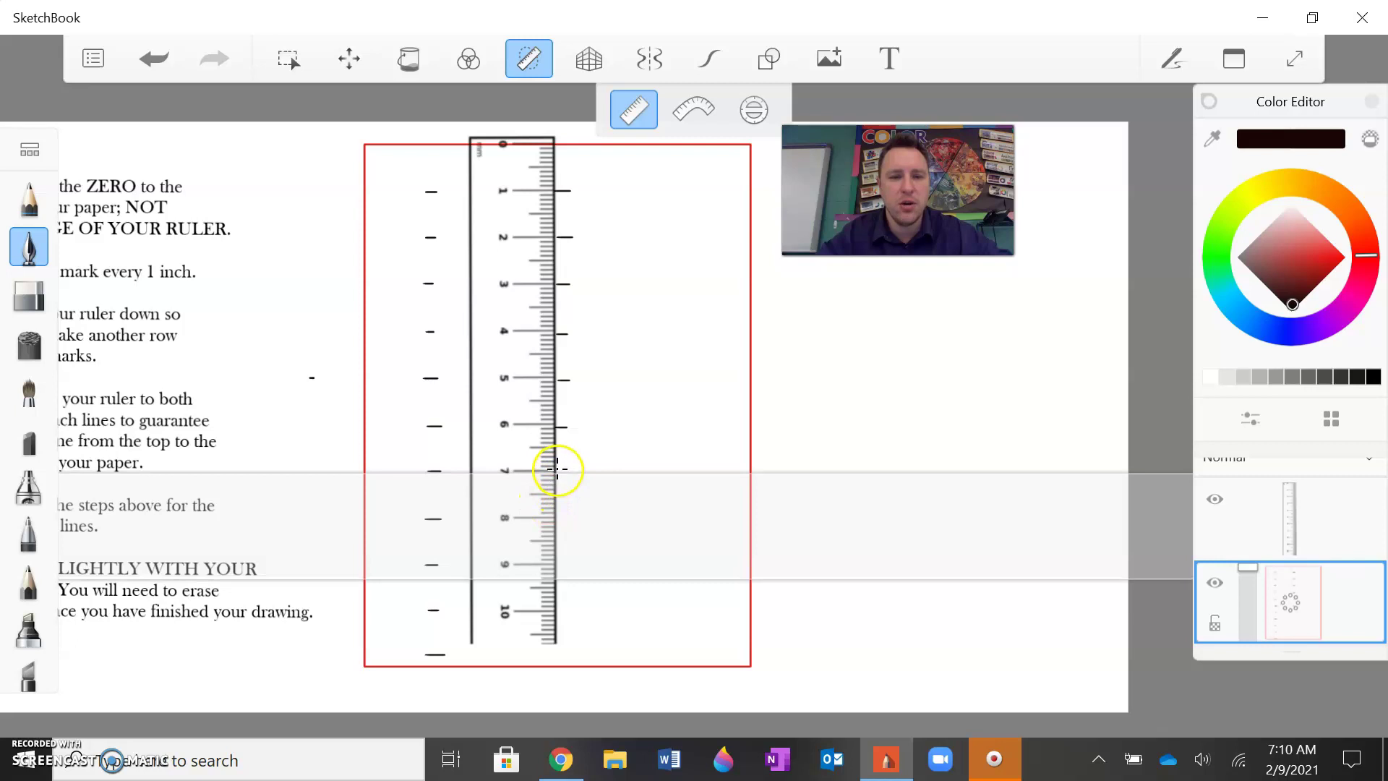
{"action": "left_click_drag", "start_coordinate": [561, 483], "coordinate": [571, 483]}
{"action": "mouse_move", "coordinate": [561, 483]}
{"action": "left_mouse_down"}
{"action": "mouse_move", "coordinate": [537, 571]}
{"action": "mouse_move", "coordinate": [568, 541]}
{"action": "left_mouse_up"}
{"action": "mouse_move", "coordinate": [550, 541]}
{"action": "left_mouse_down"}
{"action": "mouse_move", "coordinate": [542, 593]}
{"action": "mouse_move", "coordinate": [561, 642]}
{"action": "mouse_move", "coordinate": [561, 601]}
{"action": "mouse_move", "coordinate": [558, 633]}
{"action": "left_mouse_up"}
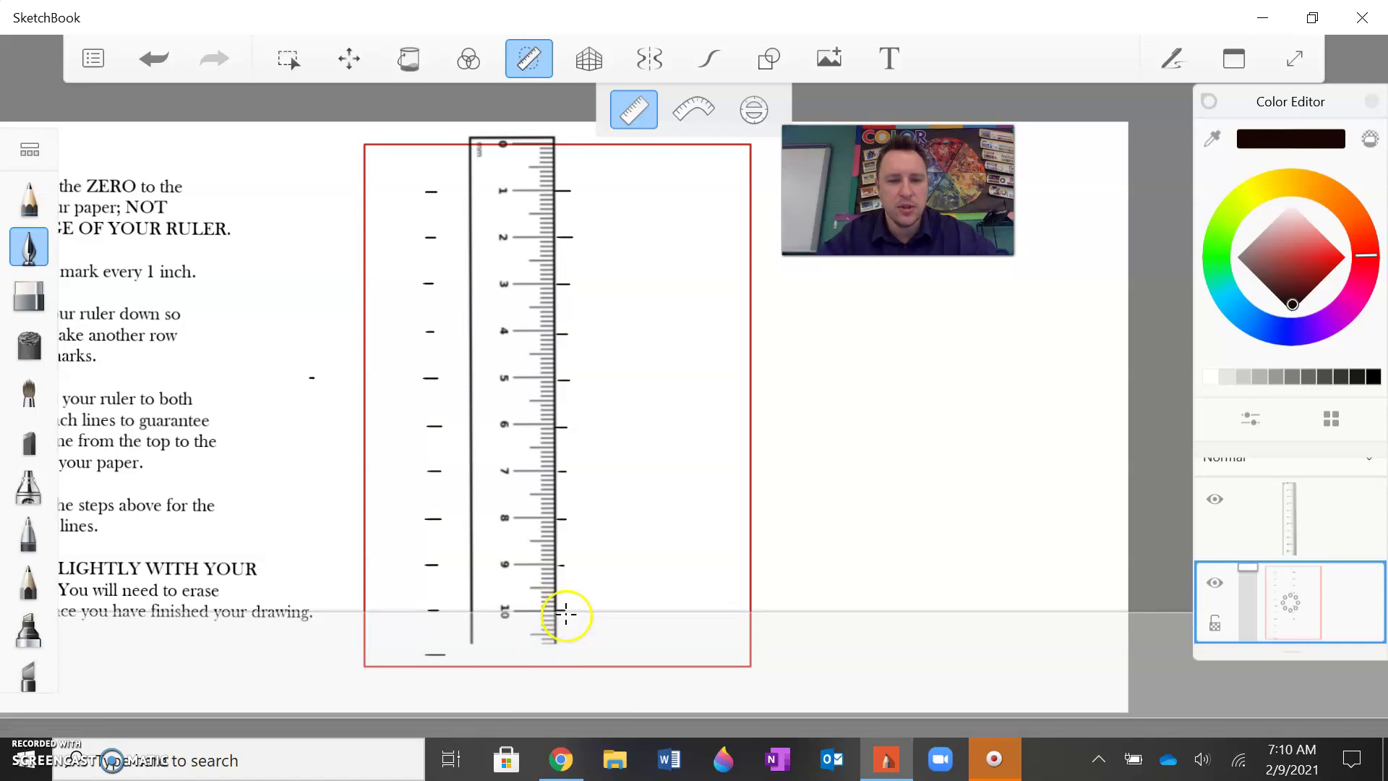
{"action": "left_click_drag", "start_coordinate": [569, 615], "coordinate": [556, 681]}
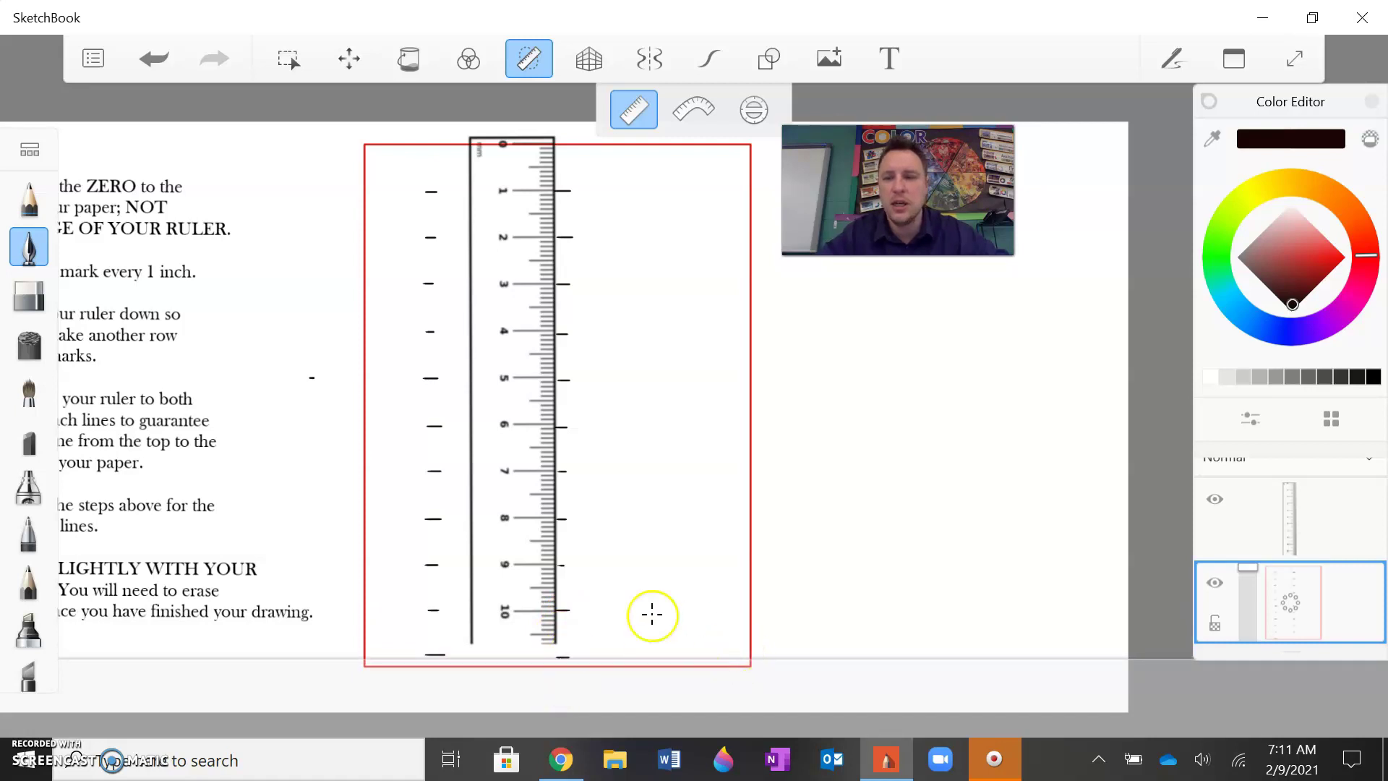
{"action": "left_click", "coordinate": [526, 66]}
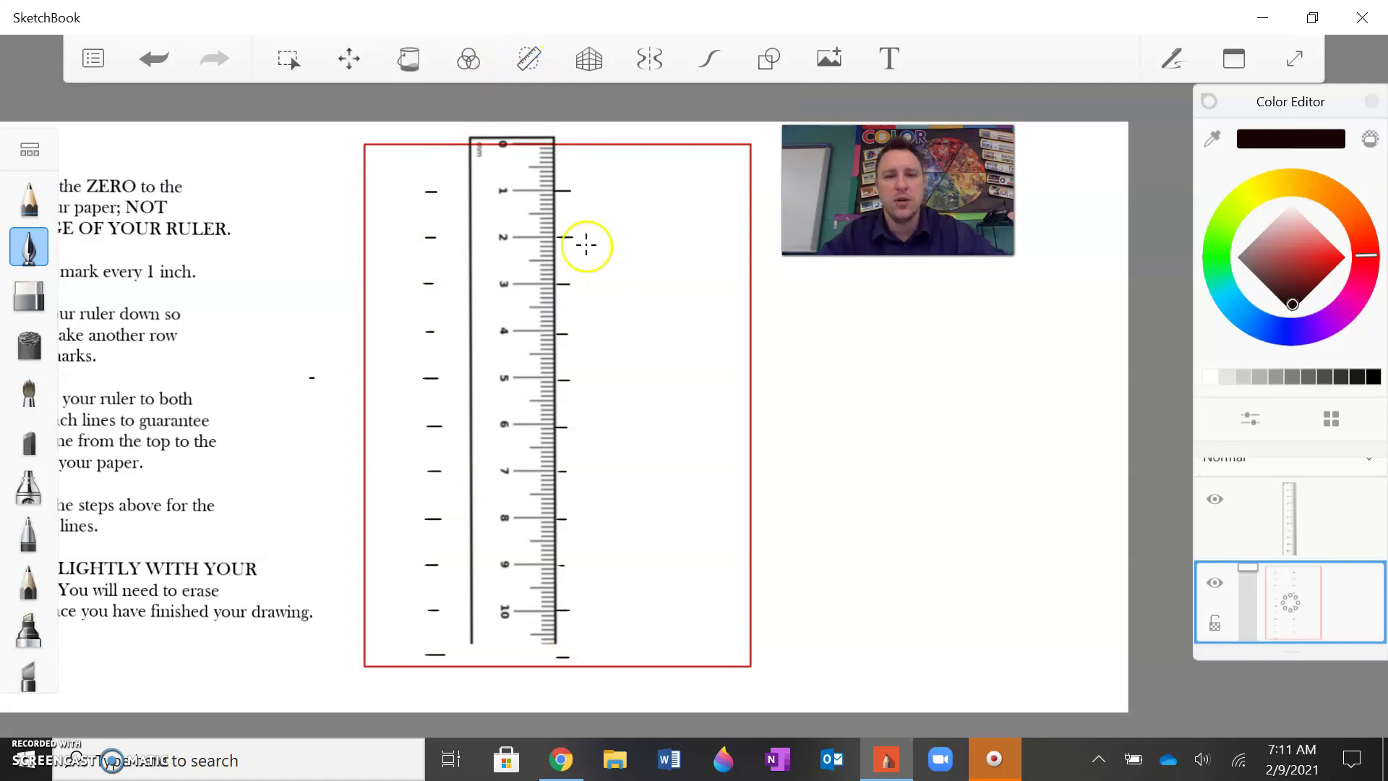
Hide the ruler layer and draw a straight black line across the paper through both 1 inch marks, guided by the straightedge
{"action": "left_click", "coordinate": [1214, 500]}
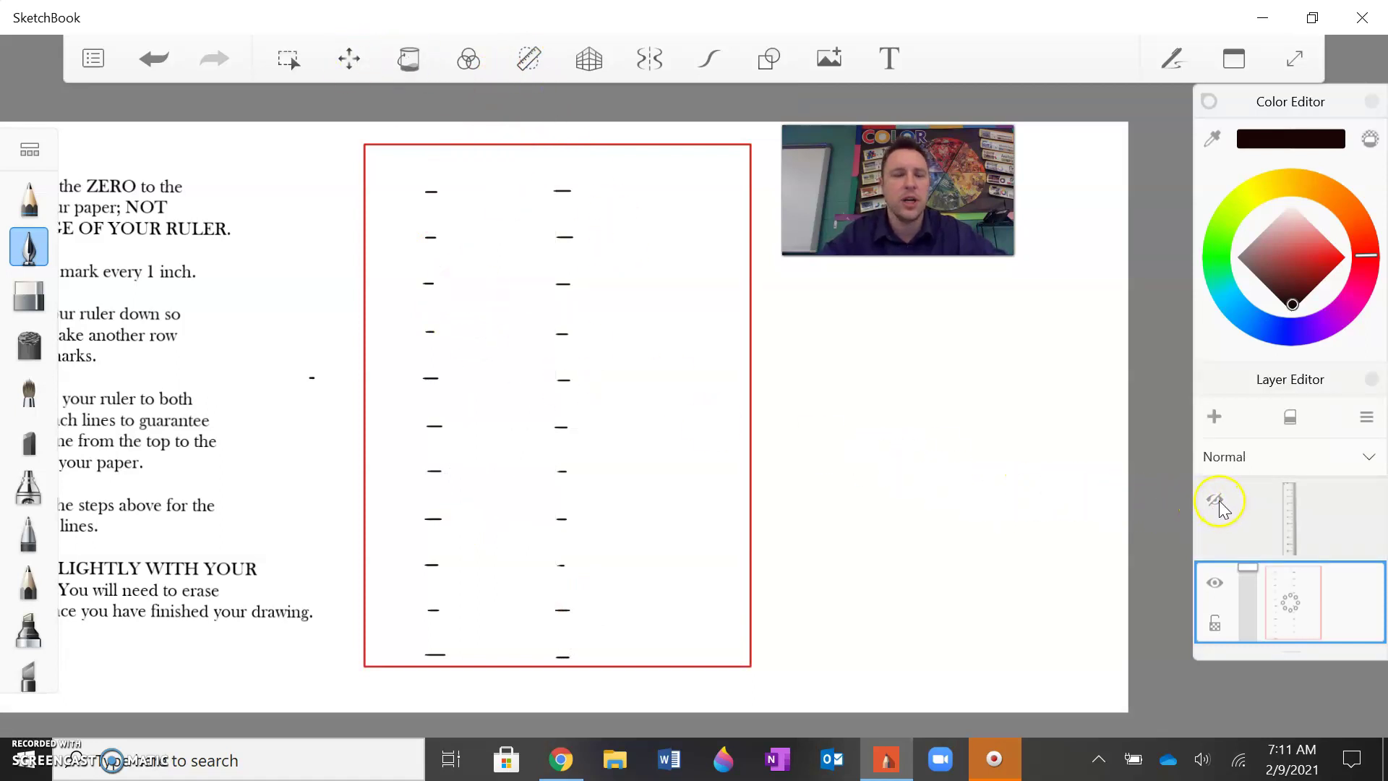
{"action": "left_click", "coordinate": [535, 69]}
{"action": "left_click", "coordinate": [616, 628]}
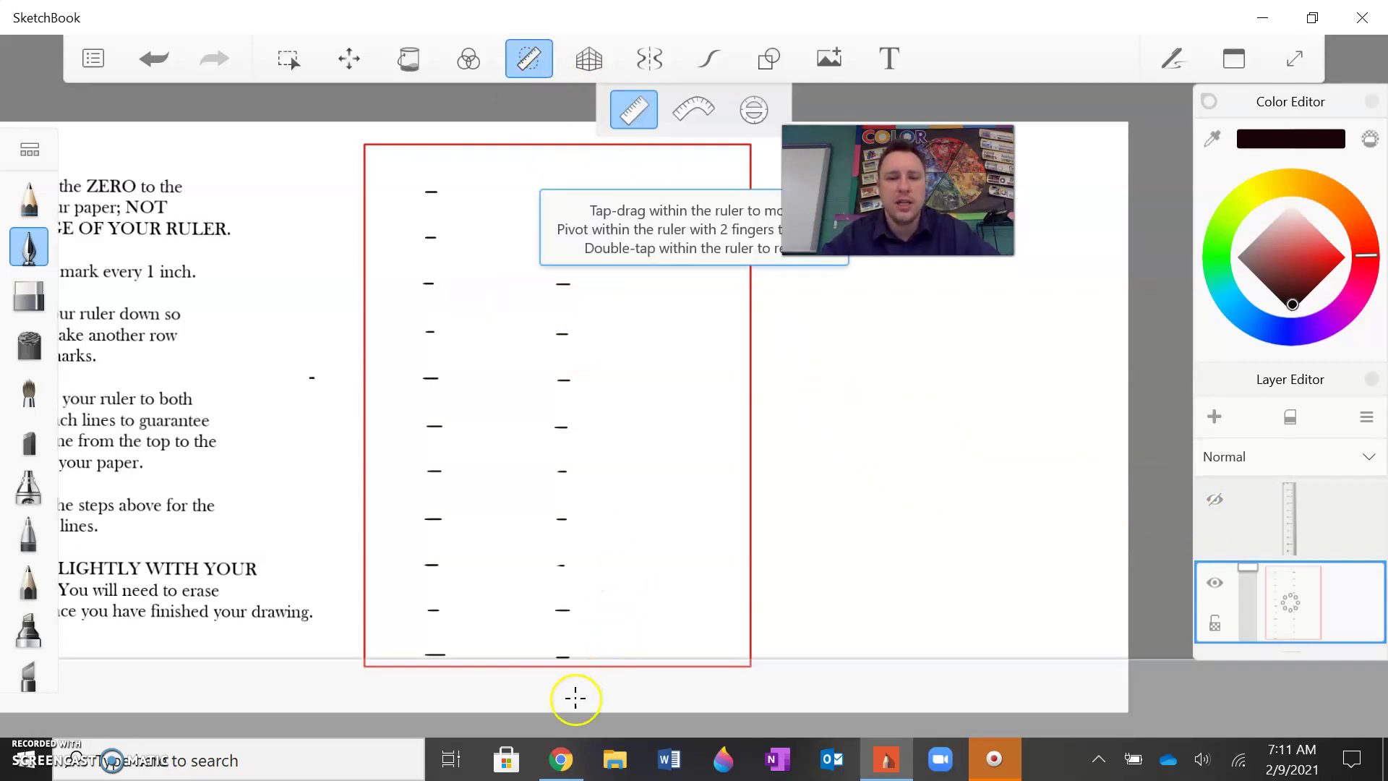
{"action": "left_click_drag", "start_coordinate": [576, 698], "coordinate": [618, 233]}
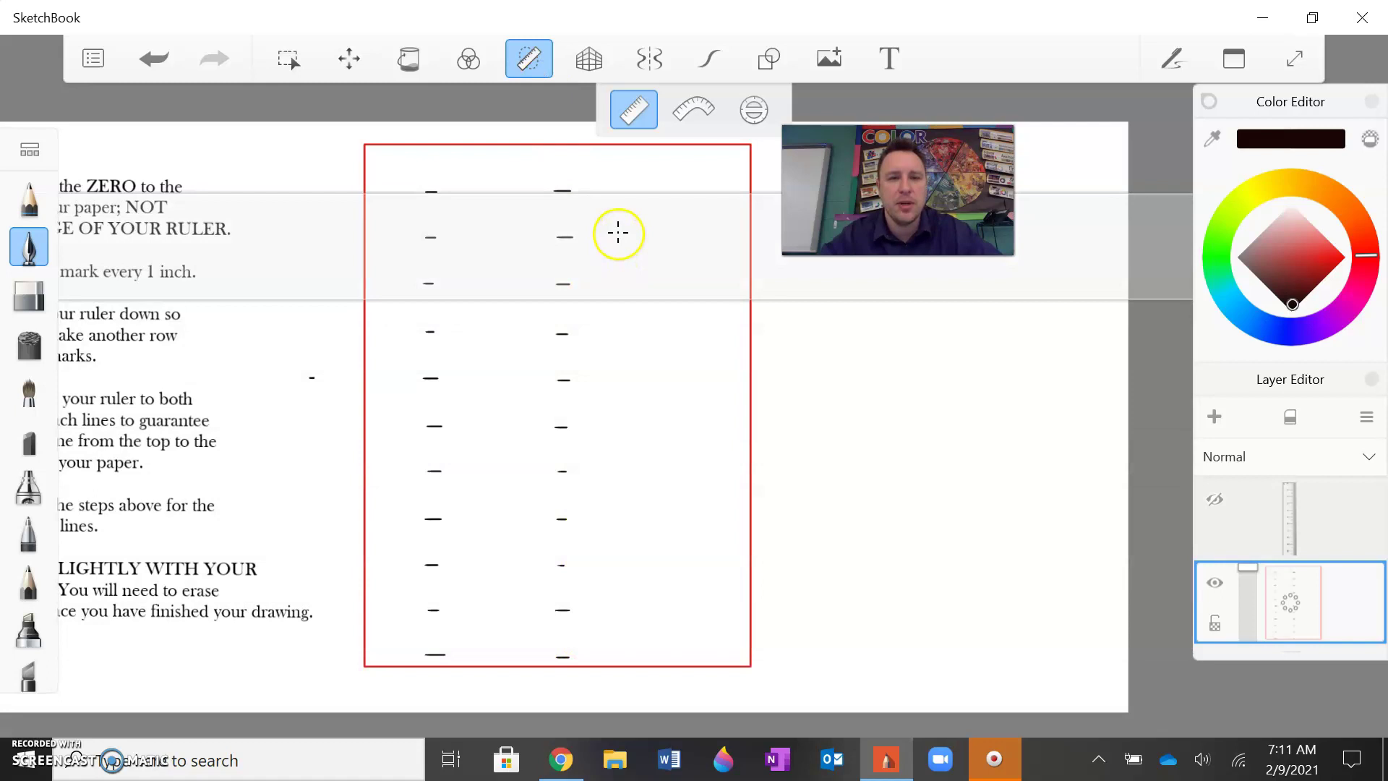
{"action": "left_click_drag", "start_coordinate": [365, 191], "coordinate": [737, 227]}
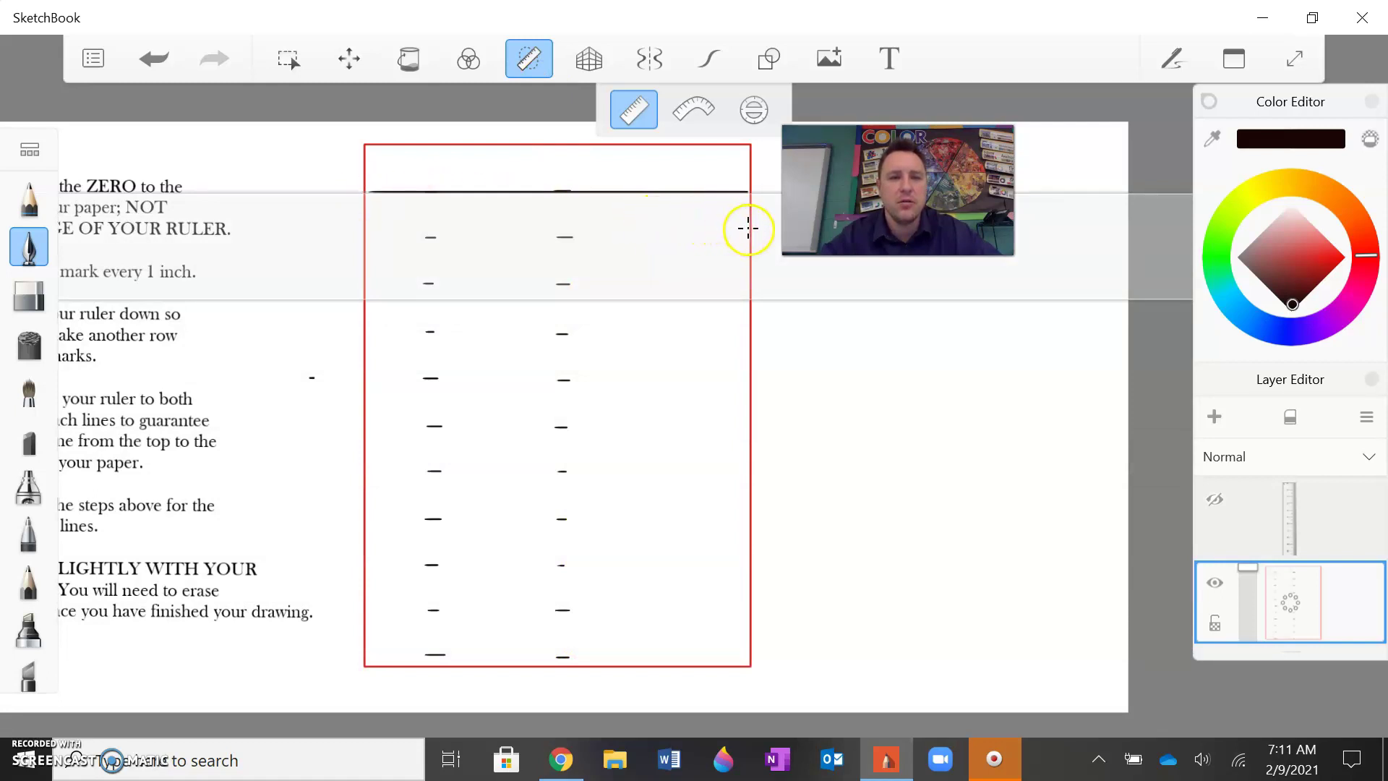
Draw straight black lines across the paper at the 2, 3 and 4 inch marks, moving the straightedge down for each
{"action": "left_click_drag", "start_coordinate": [676, 261], "coordinate": [672, 306]}
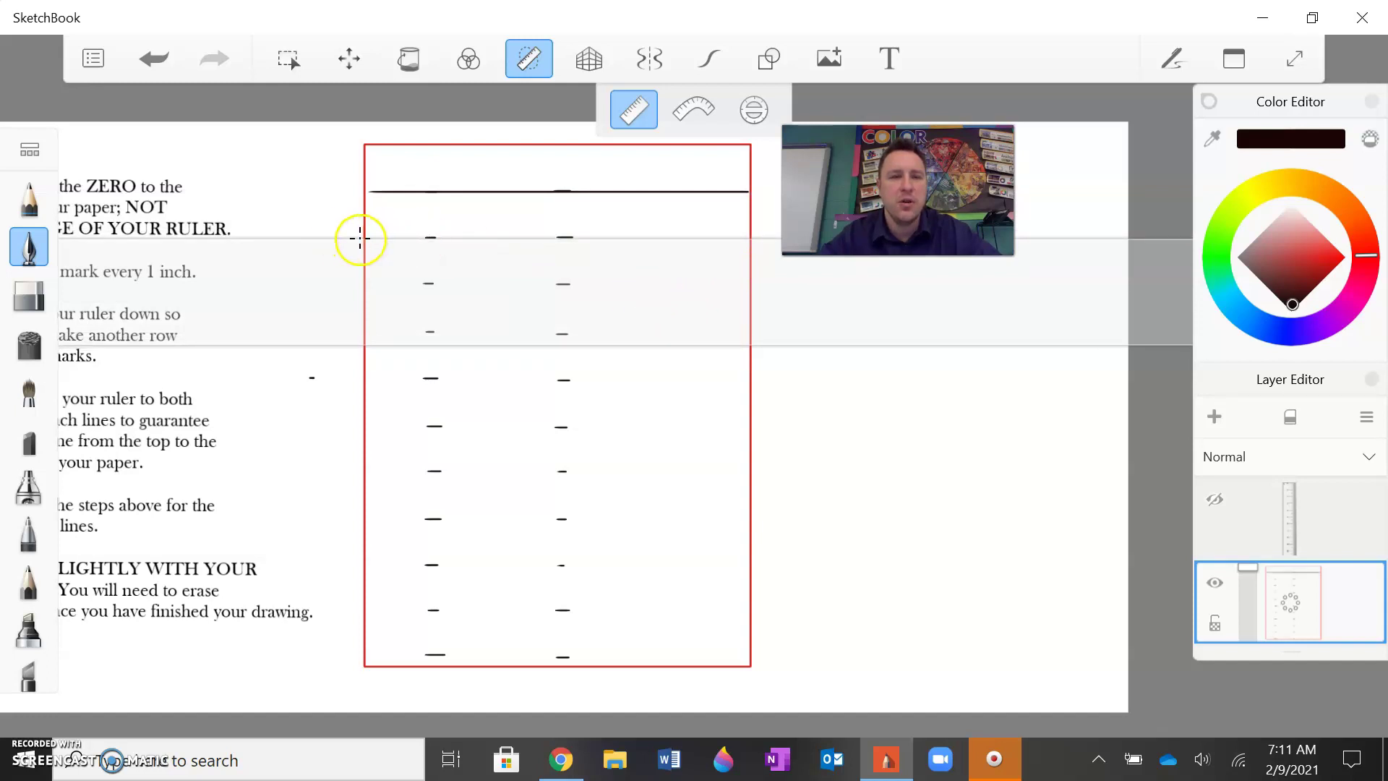
{"action": "left_click_drag", "start_coordinate": [360, 238], "coordinate": [743, 237]}
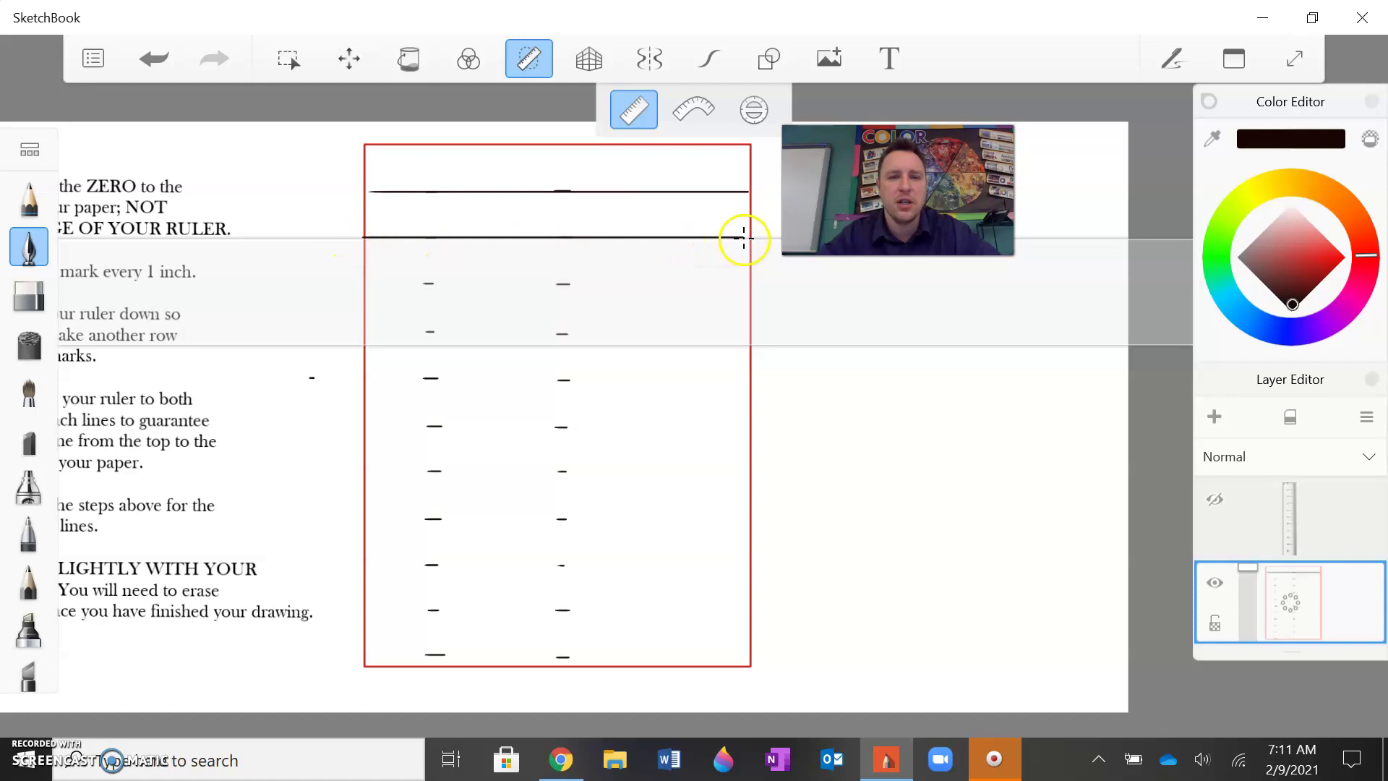
{"action": "left_click_drag", "start_coordinate": [681, 297], "coordinate": [679, 344]}
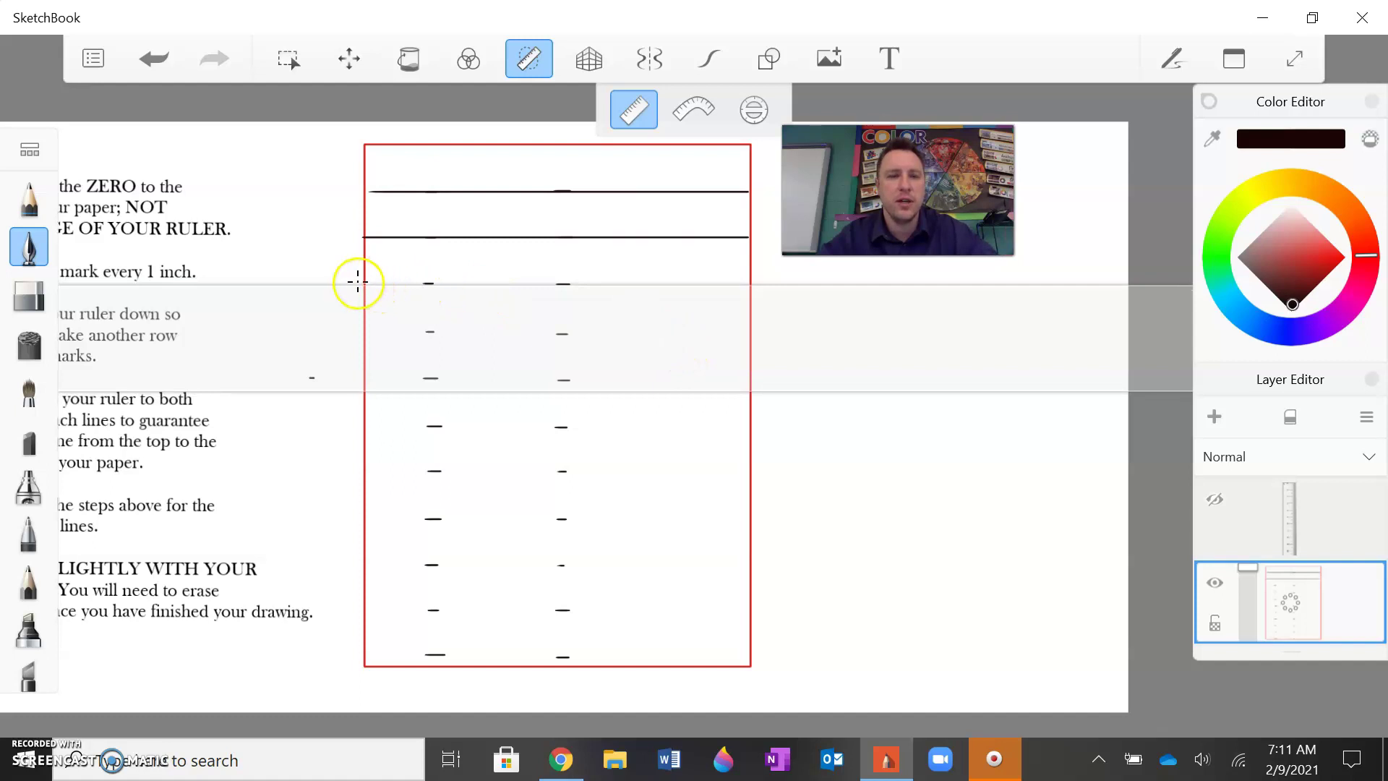
{"action": "left_click_drag", "start_coordinate": [364, 283], "coordinate": [680, 285]}
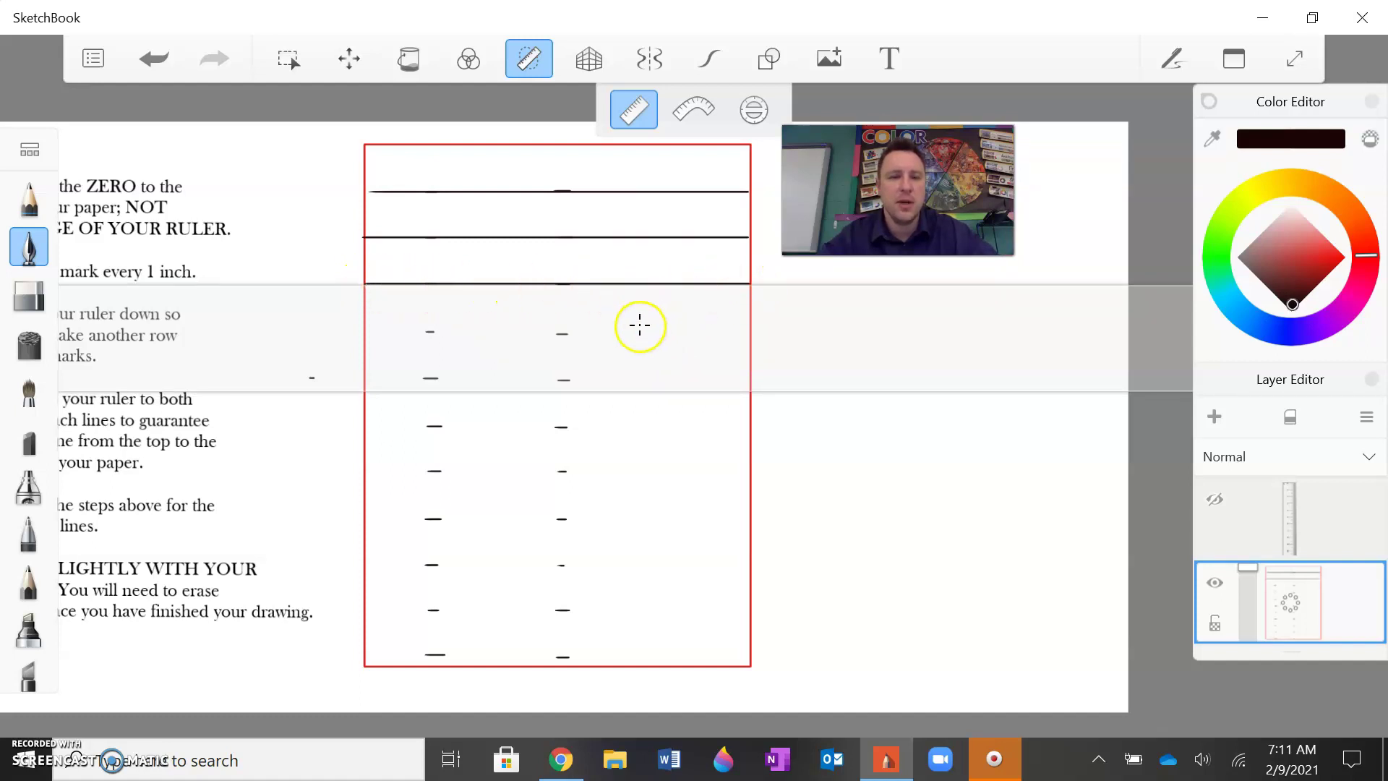
{"action": "left_click_drag", "start_coordinate": [636, 325], "coordinate": [645, 377]}
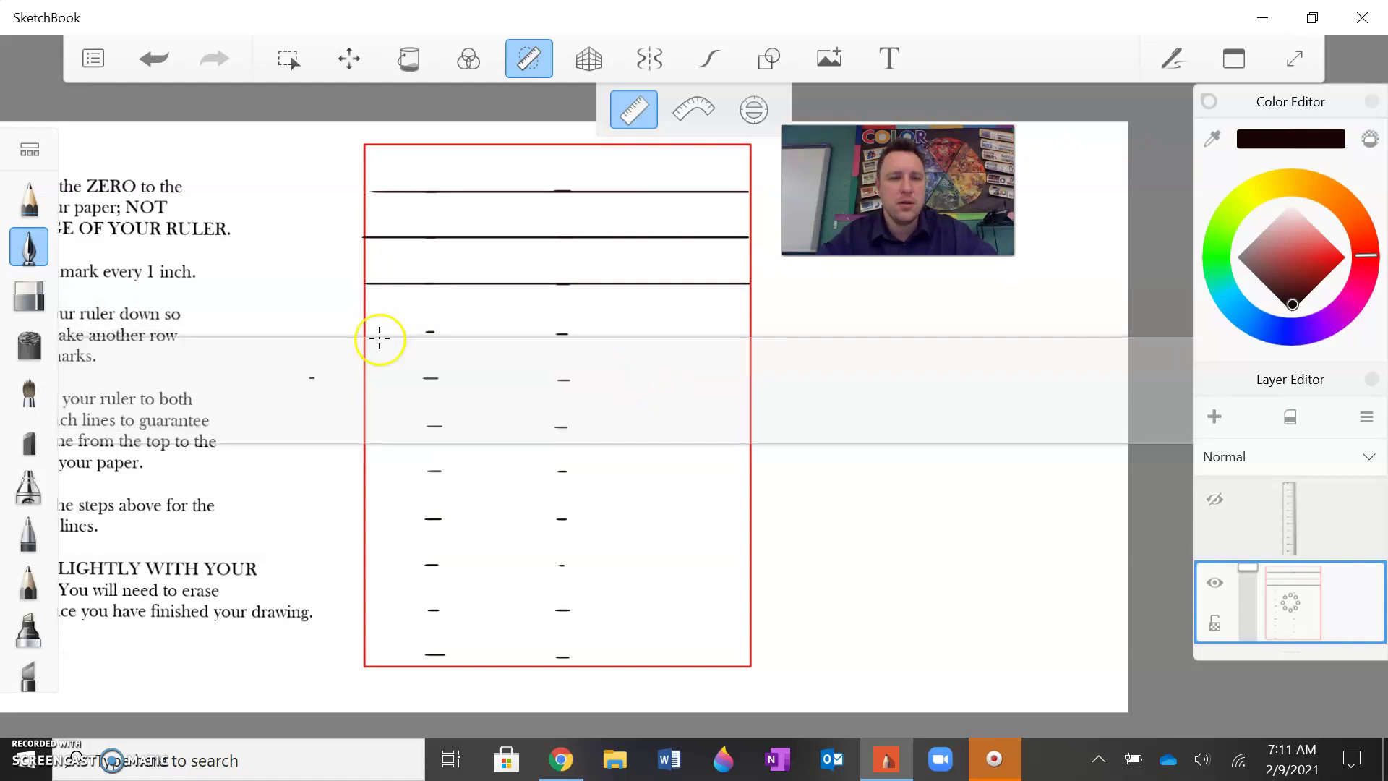
{"action": "left_click_drag", "start_coordinate": [391, 337], "coordinate": [734, 354]}
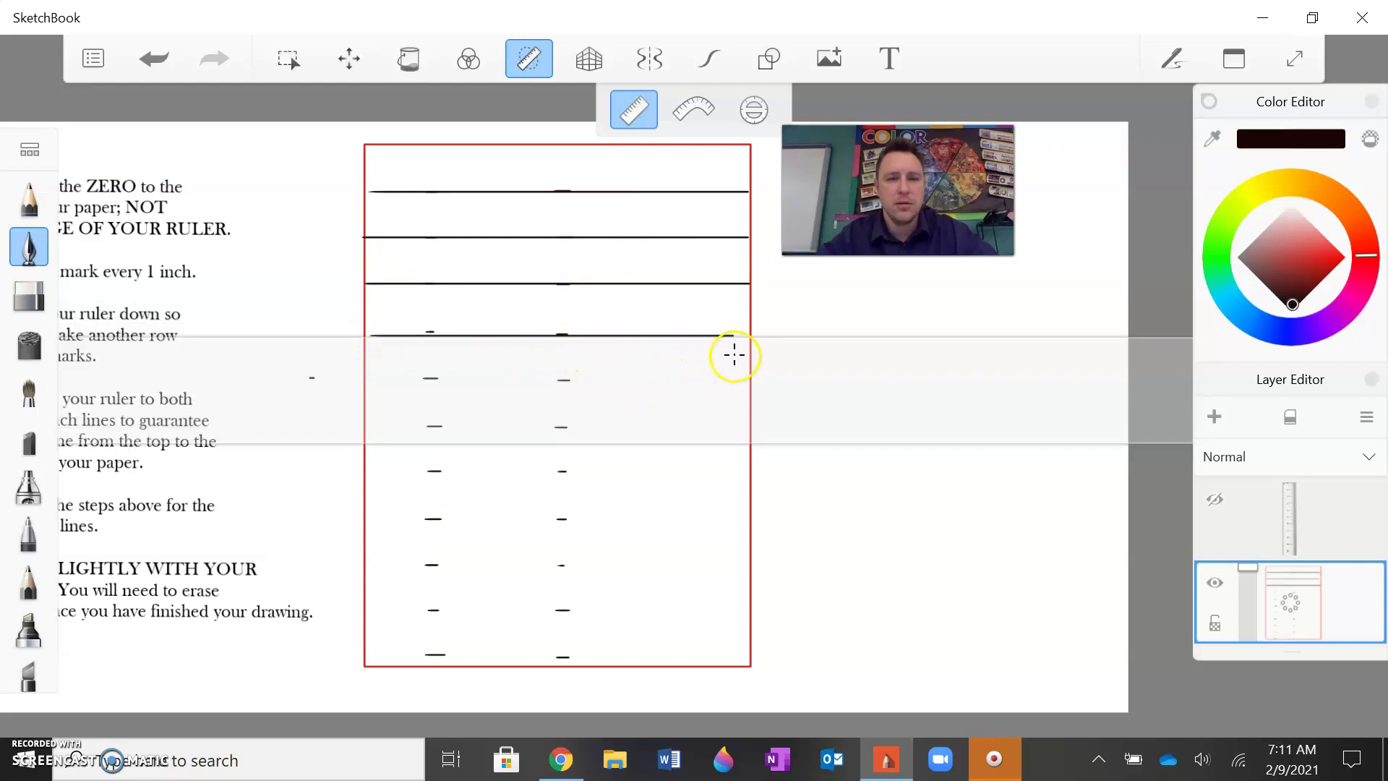
Draw straight black lines across the paper at the 5, 6 and 7 inch marks, guided by the repositioned straightedge
{"action": "left_click_drag", "start_coordinate": [588, 394], "coordinate": [598, 438]}
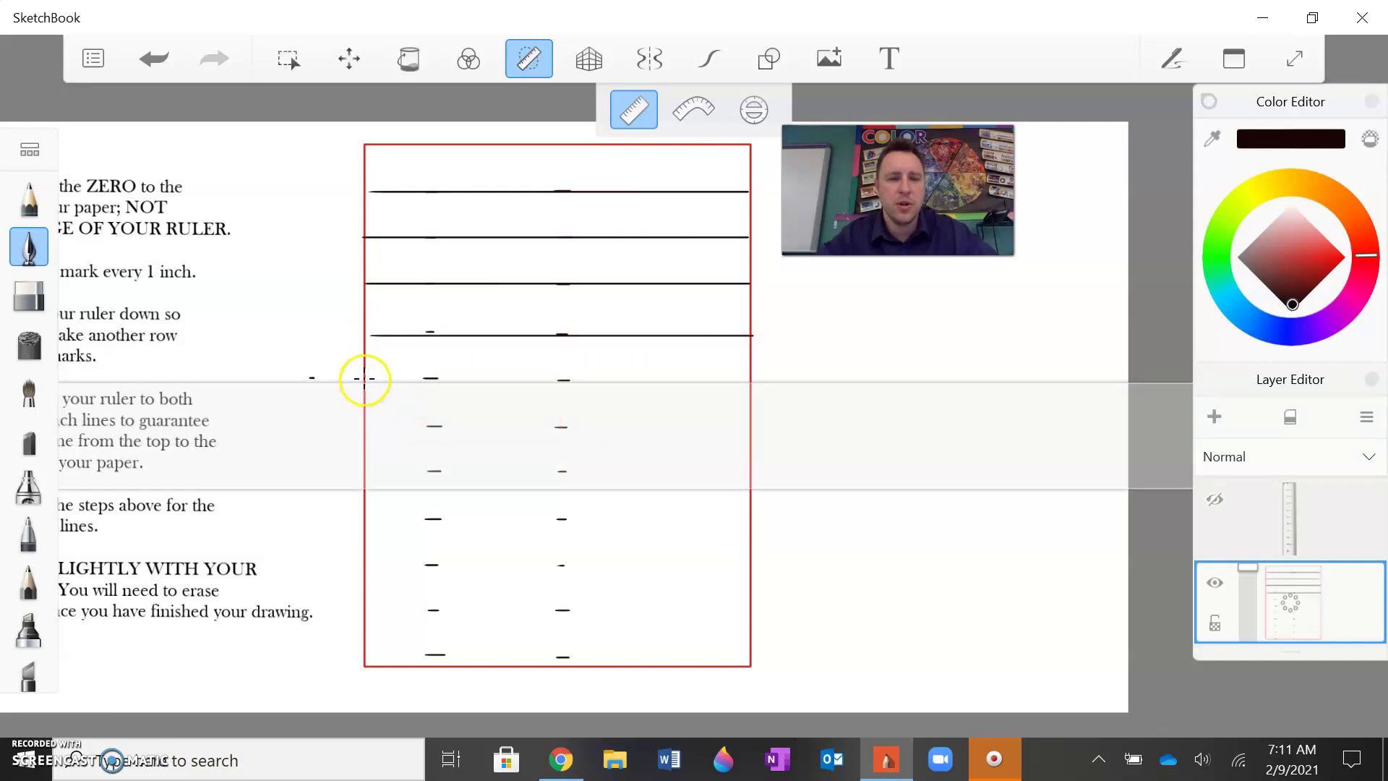
{"action": "left_click_drag", "start_coordinate": [364, 378], "coordinate": [738, 394]}
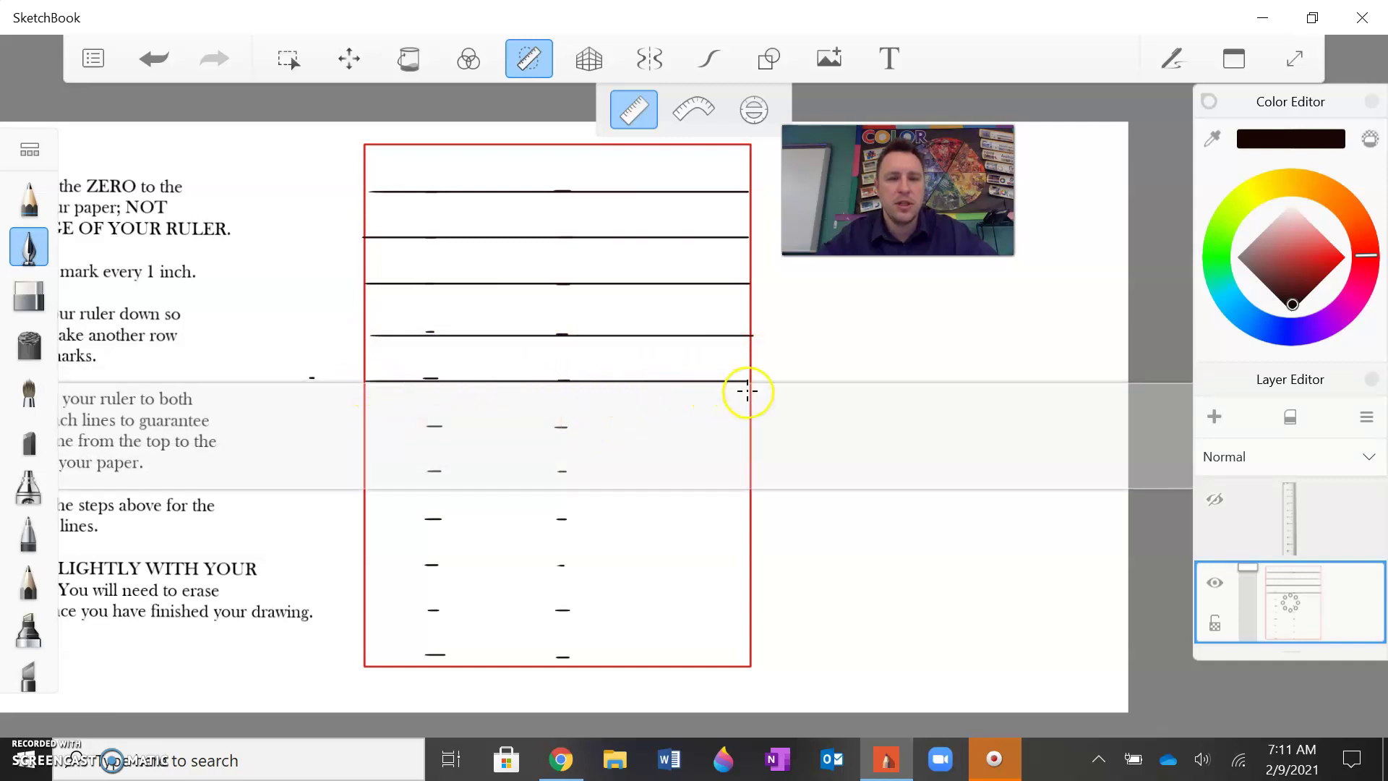
{"action": "left_click_drag", "start_coordinate": [619, 441], "coordinate": [617, 476]}
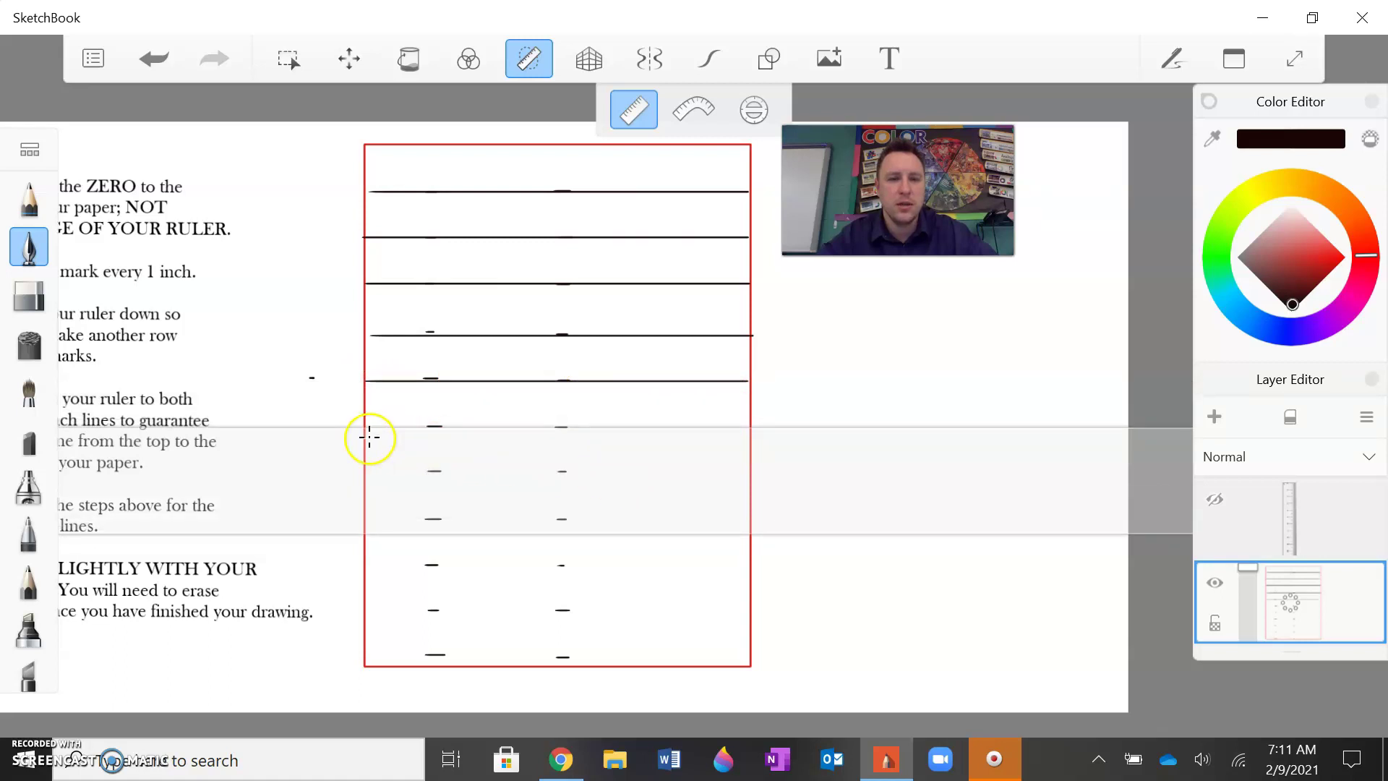
{"action": "left_click_drag", "start_coordinate": [361, 426], "coordinate": [729, 429]}
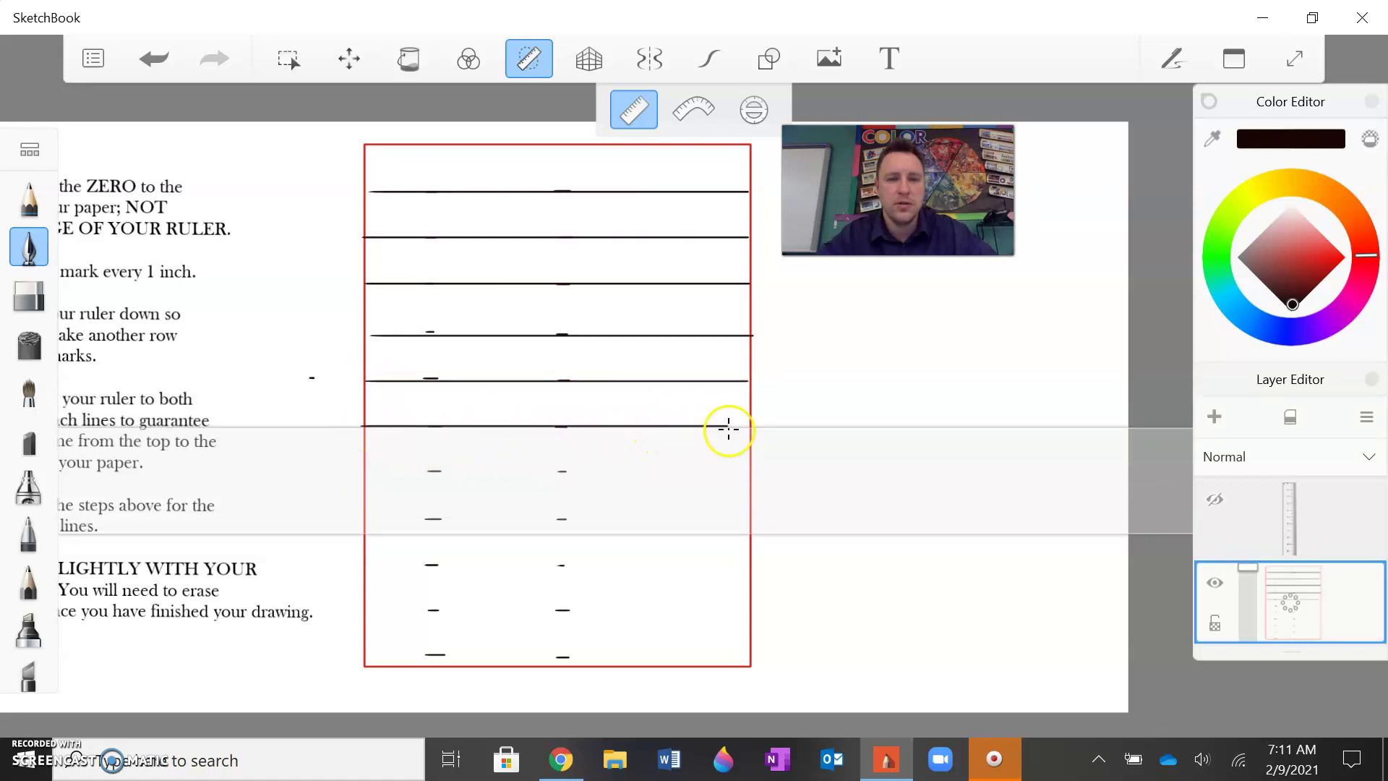
{"action": "mouse_move", "coordinate": [630, 468]}
{"action": "left_mouse_down"}
{"action": "mouse_move", "coordinate": [635, 511]}
{"action": "mouse_move", "coordinate": [590, 496]}
{"action": "left_mouse_up"}
{"action": "left_click_drag", "start_coordinate": [370, 471], "coordinate": [745, 471]}
Connect the 8, 9 and 10 inch mark pairs with straight black lines across the paper, guided by the straightedge
{"action": "mouse_move", "coordinate": [635, 499]}
{"action": "left_mouse_down"}
{"action": "mouse_move", "coordinate": [601, 533]}
{"action": "mouse_move", "coordinate": [603, 553]}
{"action": "left_mouse_up"}
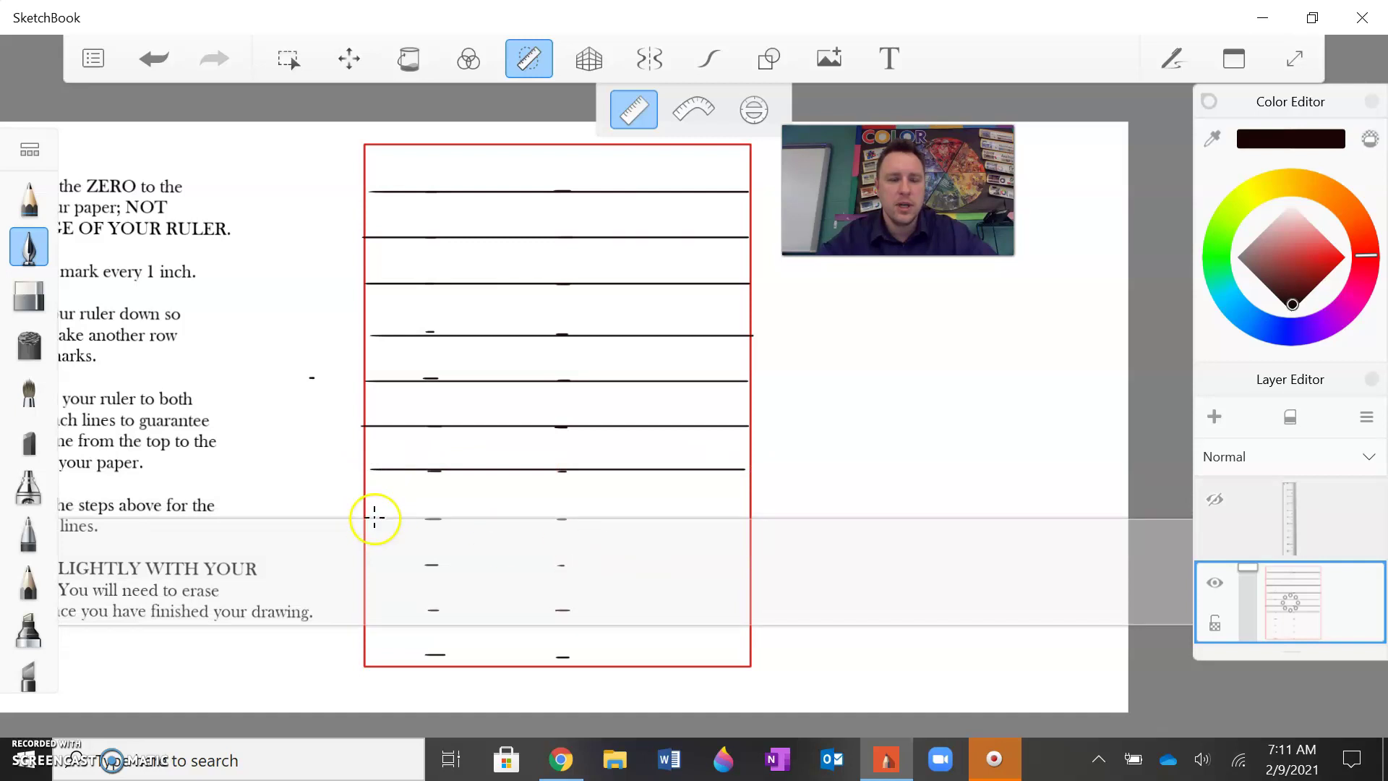
{"action": "left_click_drag", "start_coordinate": [375, 517], "coordinate": [740, 519]}
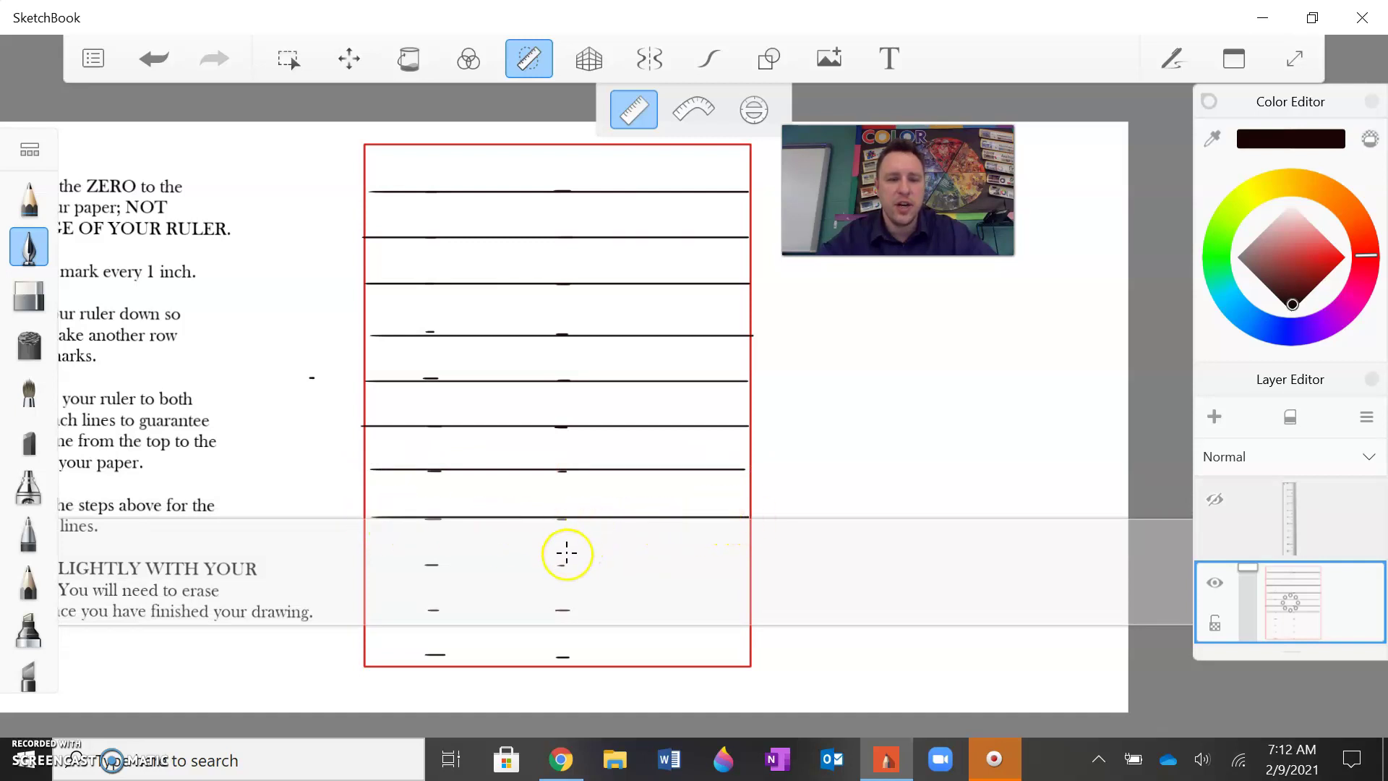
{"action": "left_click_drag", "start_coordinate": [567, 552], "coordinate": [567, 600]}
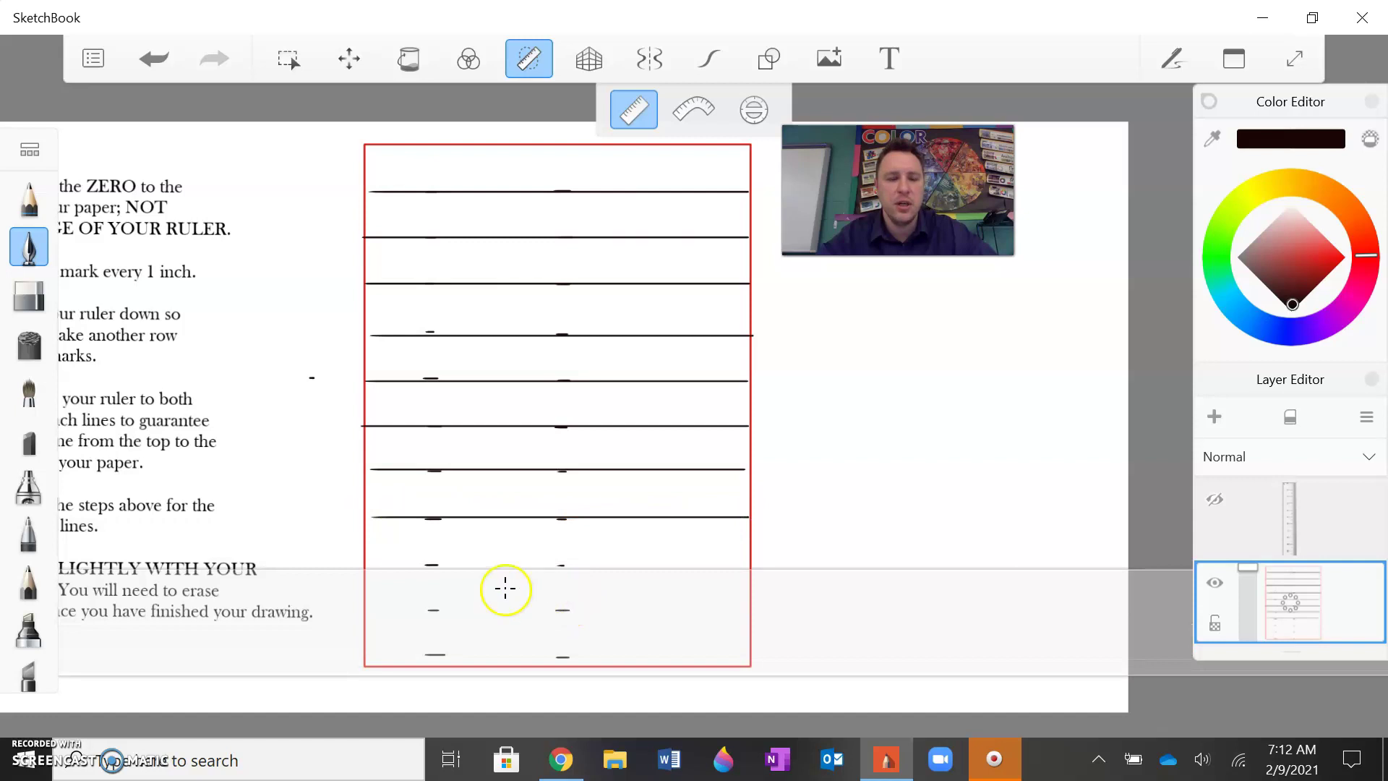
{"action": "left_click_drag", "start_coordinate": [363, 564], "coordinate": [743, 582]}
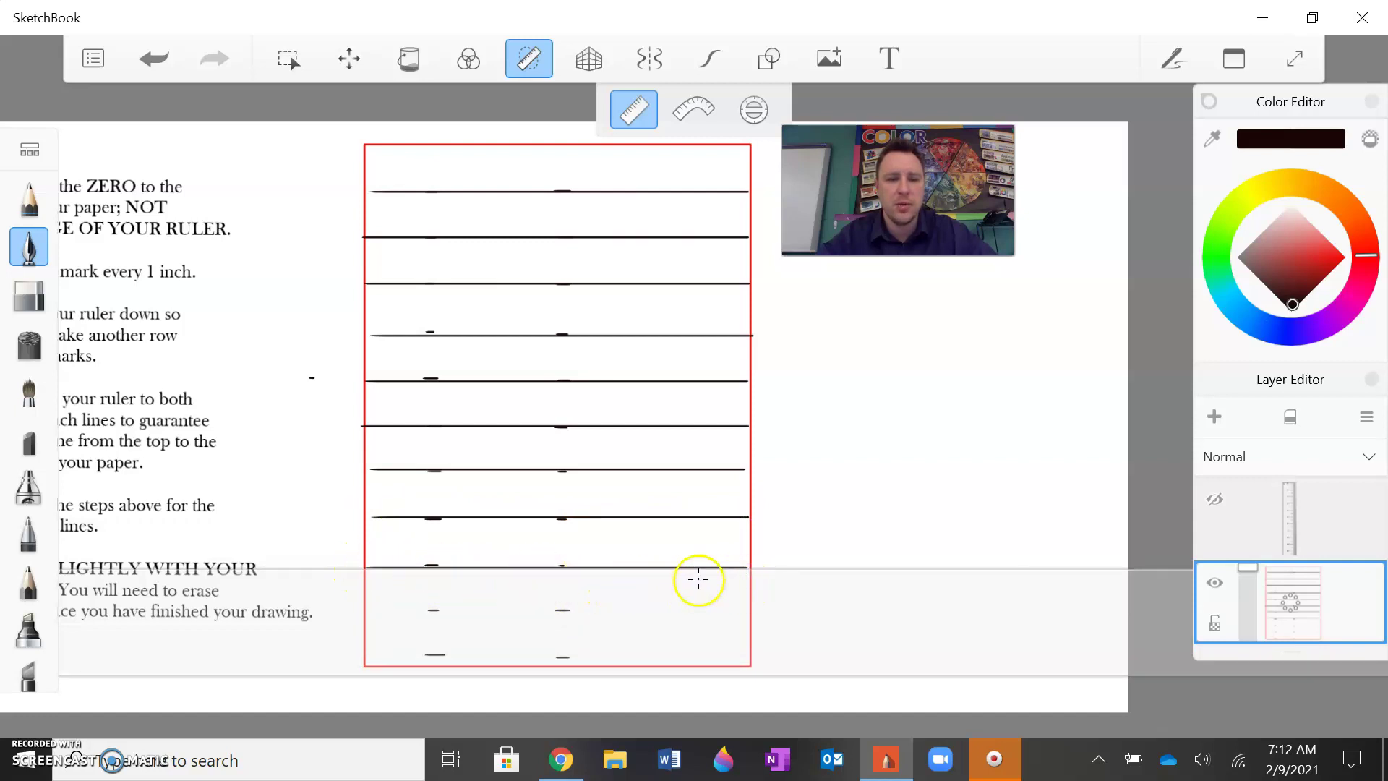
{"action": "left_click_drag", "start_coordinate": [553, 605], "coordinate": [554, 648]}
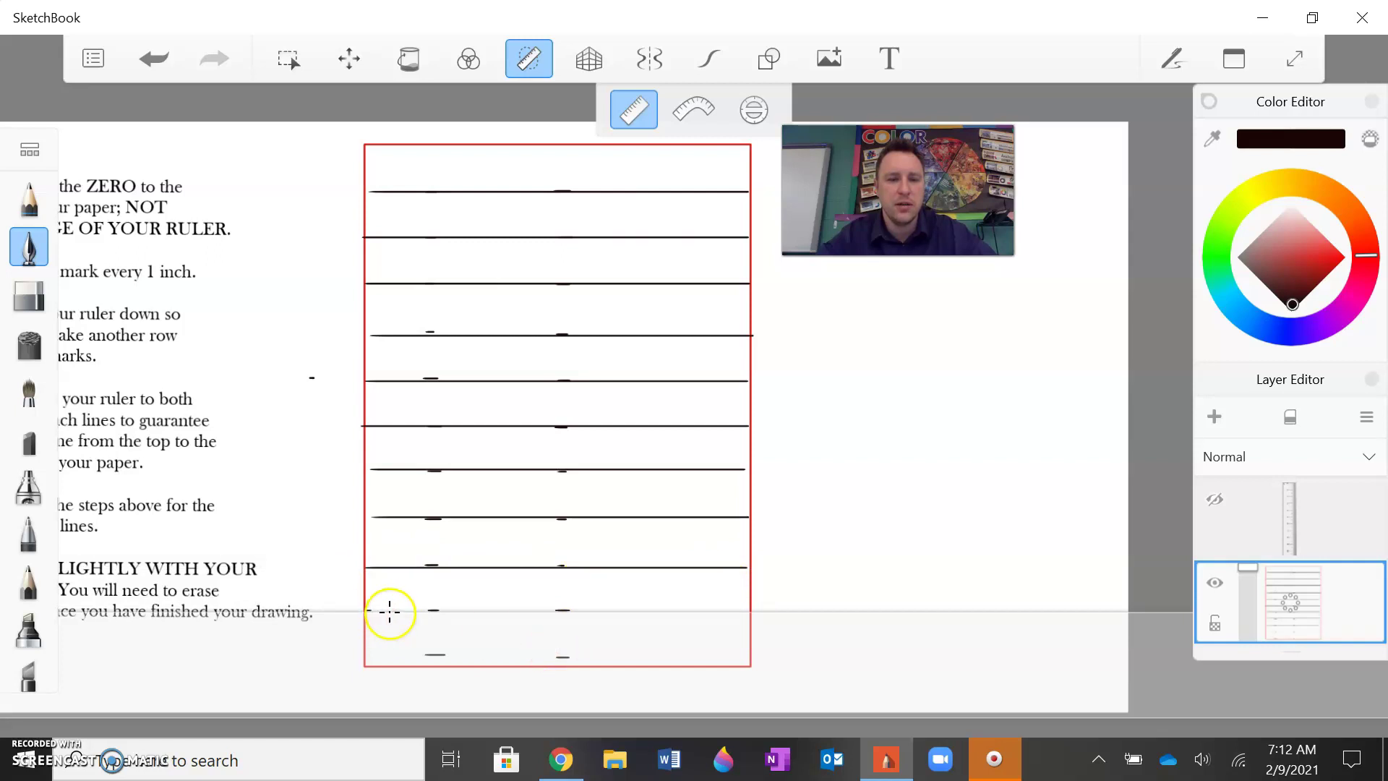
{"action": "left_click_drag", "start_coordinate": [390, 613], "coordinate": [751, 619]}
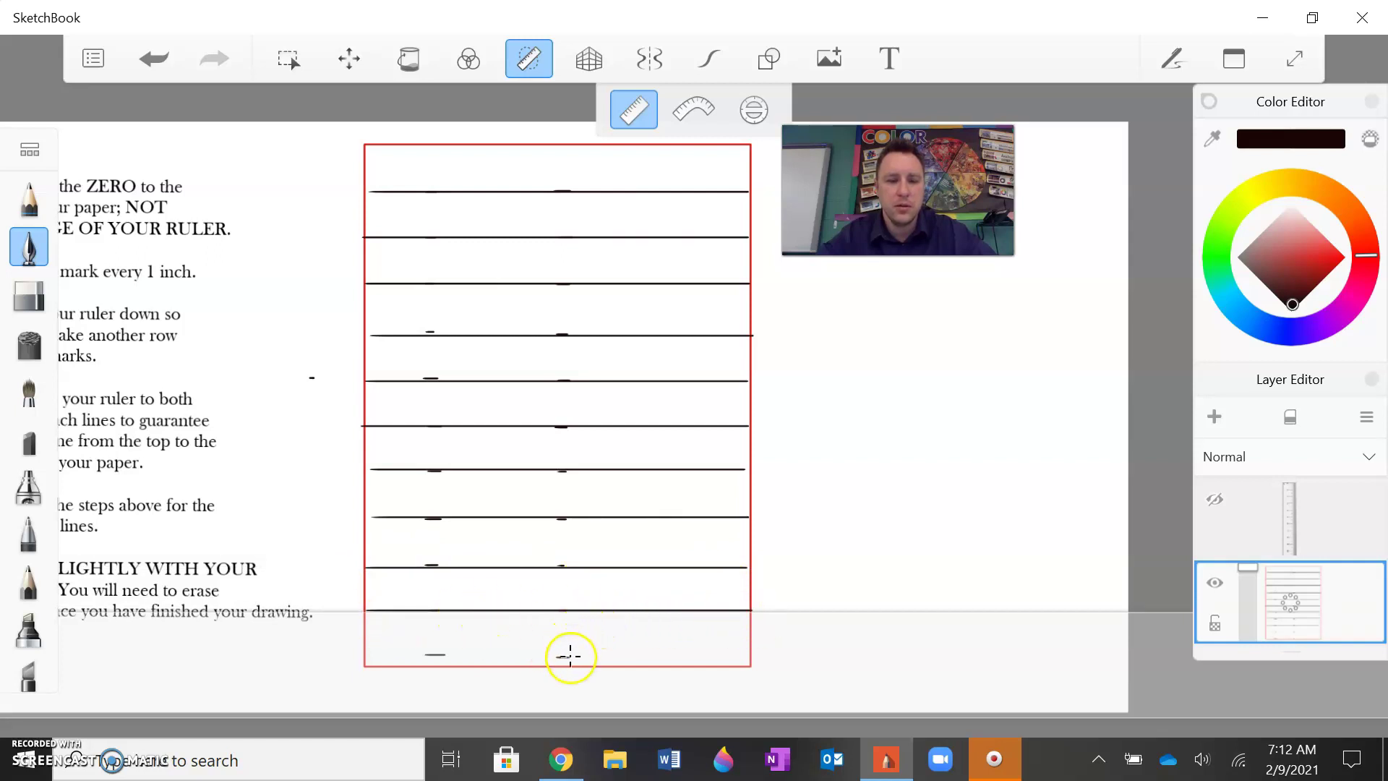
Draw the last straight line across the paper at the 11 inch marks and turn off the straightedge
{"action": "left_click_drag", "start_coordinate": [570, 655], "coordinate": [574, 689]}
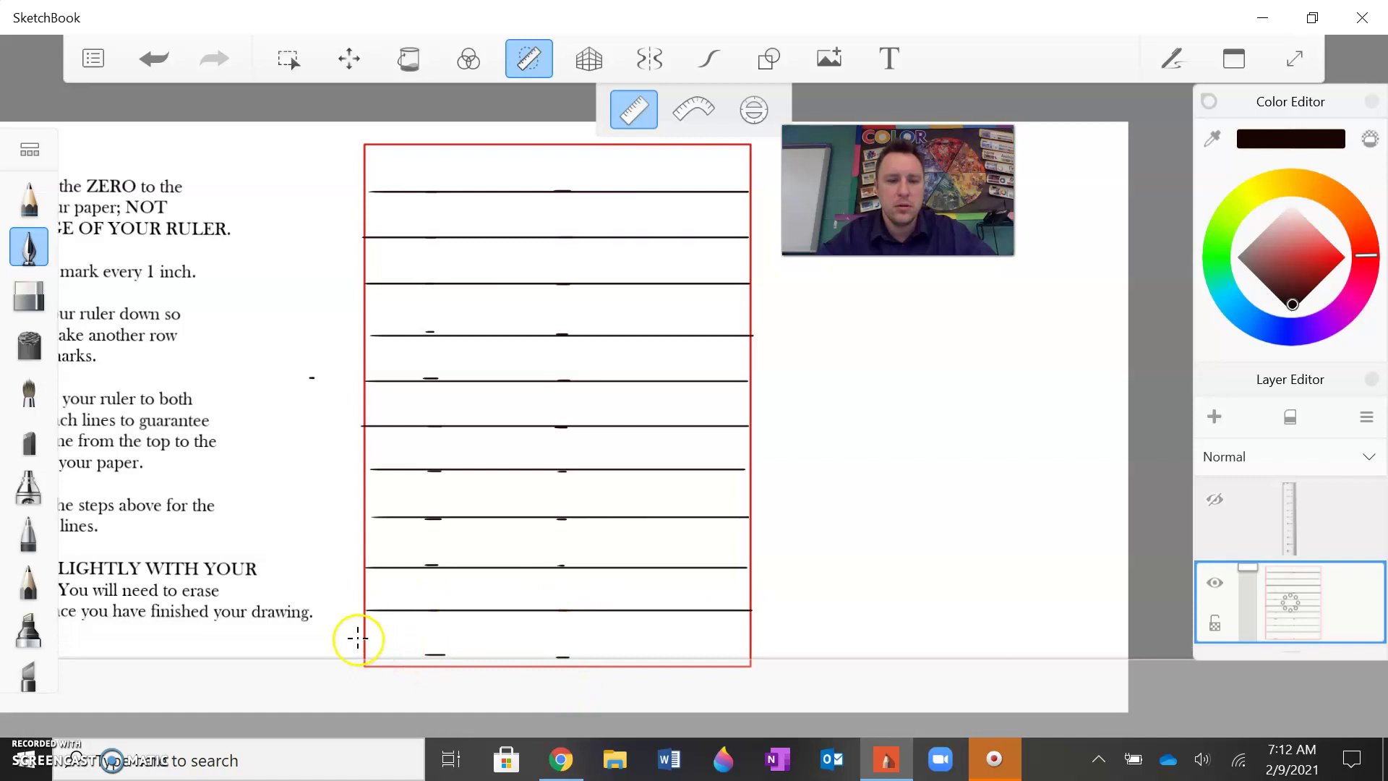
{"action": "mouse_move", "coordinate": [361, 653]}
{"action": "left_mouse_down"}
{"action": "mouse_move", "coordinate": [648, 676]}
{"action": "mouse_move", "coordinate": [750, 657]}
{"action": "left_mouse_up"}
{"action": "left_click", "coordinate": [529, 58]}
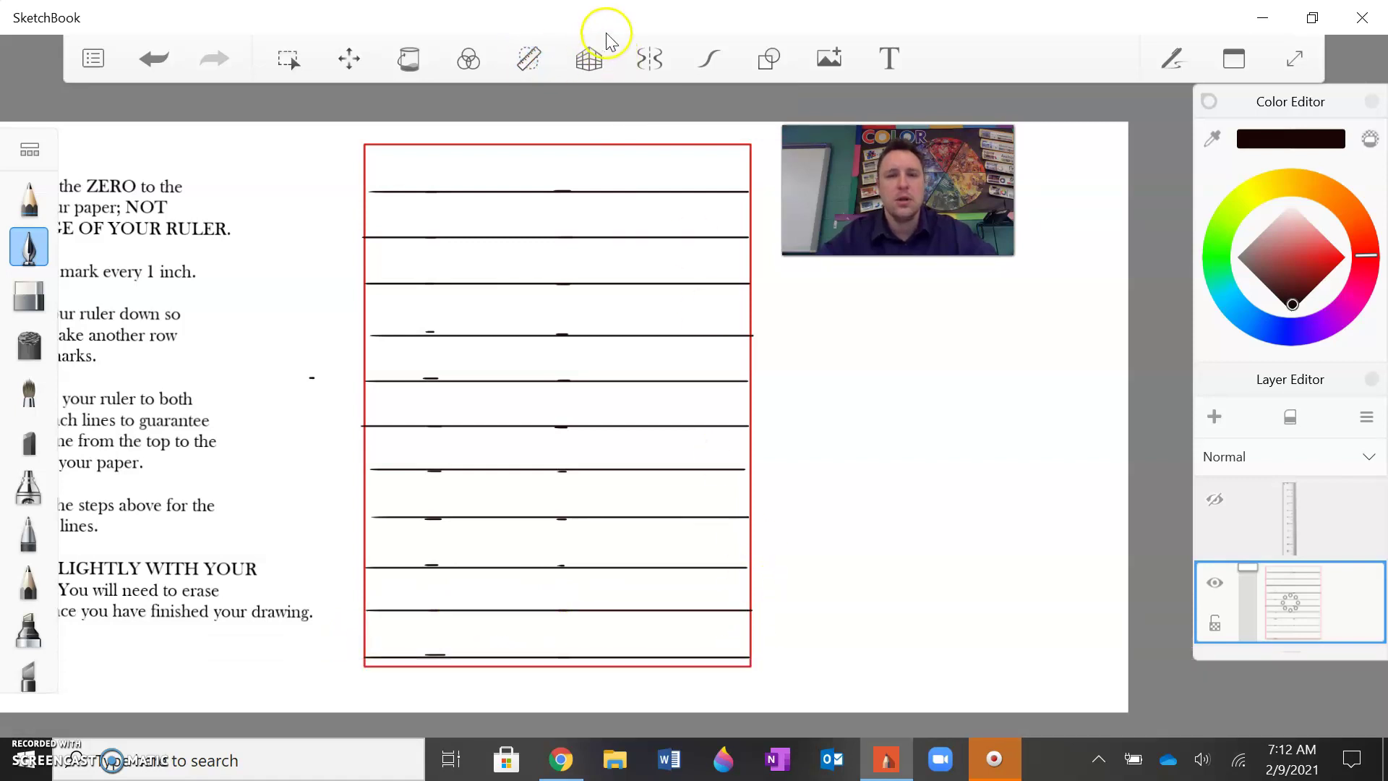
Circle instruction 4 in red to highlight lining up the ruler with both sets of marks, and undo the circle
{"action": "scroll", "coordinate": [573, 33], "scroll_direction": "down", "scroll_amount": 3}
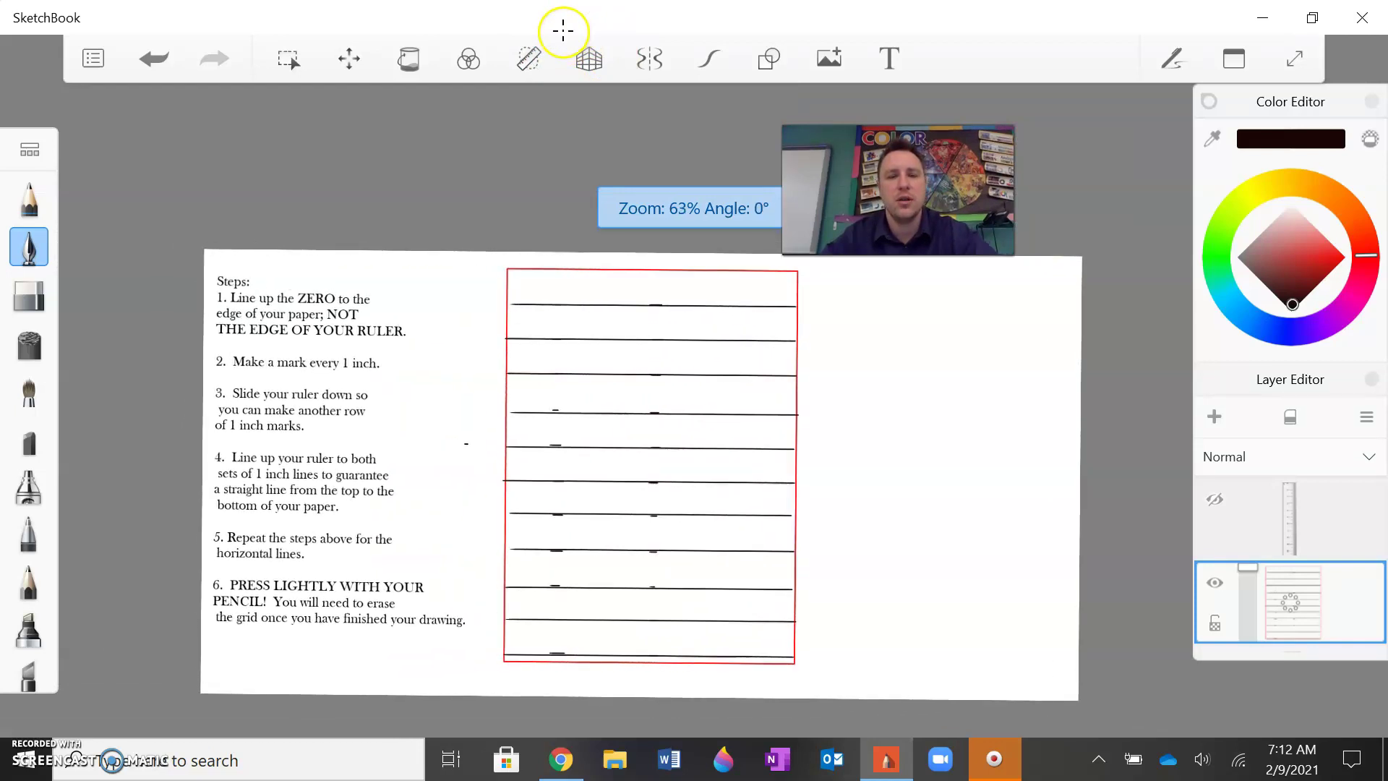
{"action": "scroll", "coordinate": [562, 36], "scroll_direction": "up", "scroll_amount": 1}
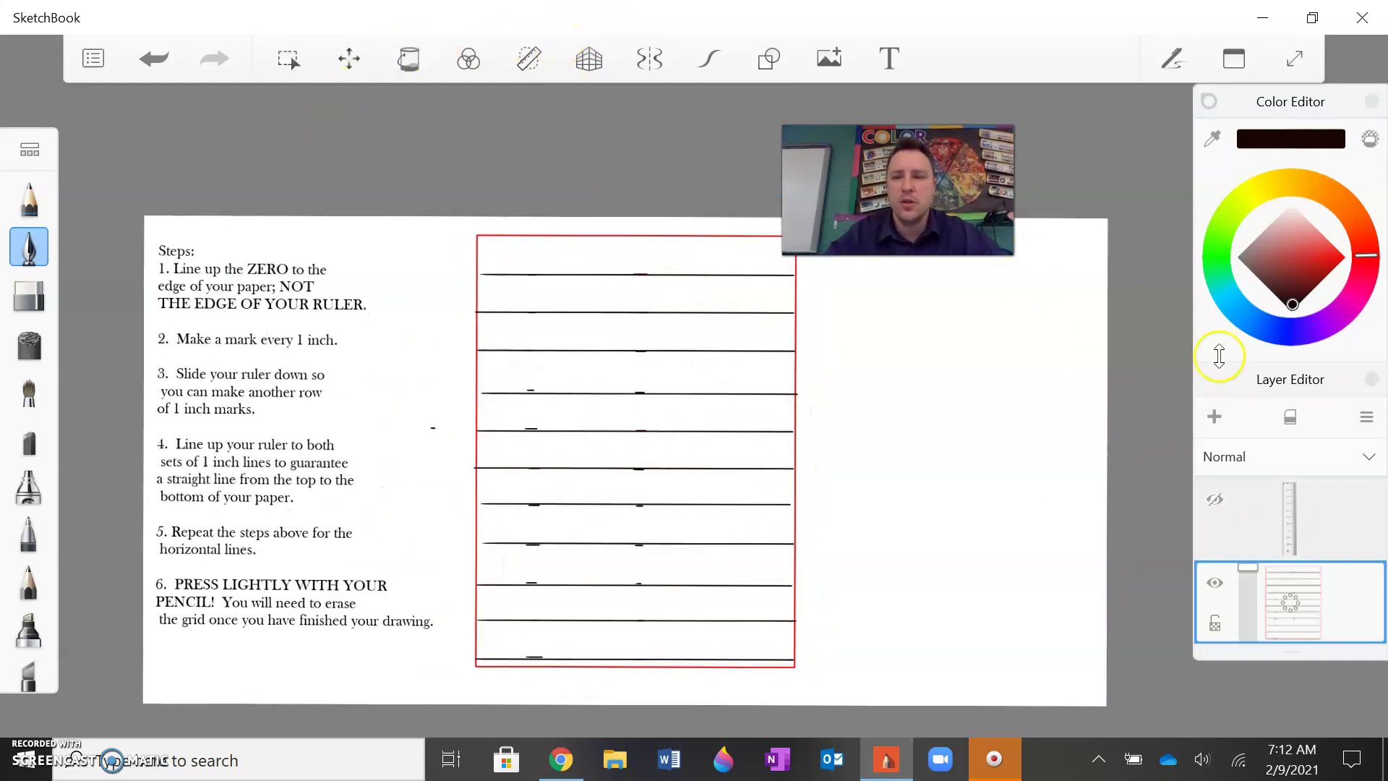
{"action": "left_click", "coordinate": [1337, 251]}
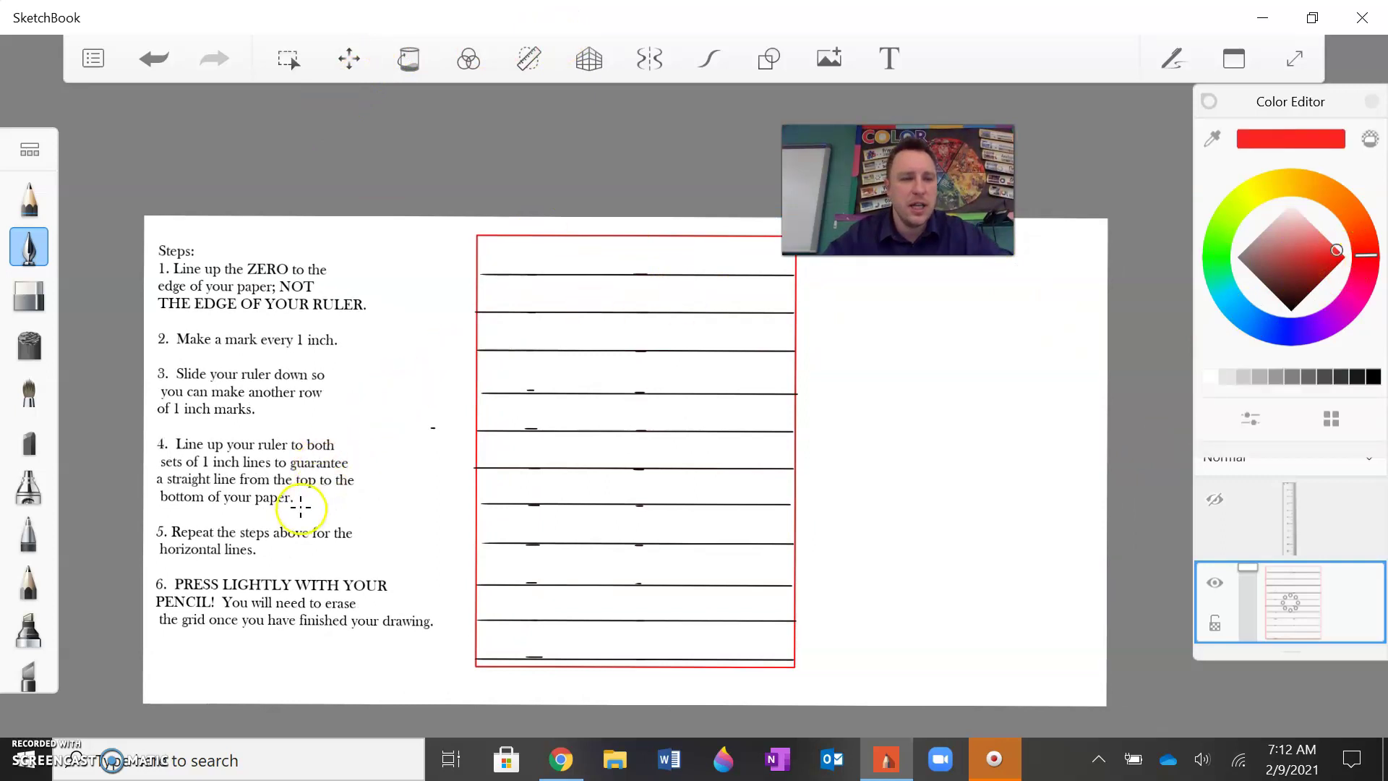
{"action": "mouse_move", "coordinate": [267, 510]}
{"action": "left_mouse_down"}
{"action": "mouse_move", "coordinate": [160, 508]}
{"action": "mouse_move", "coordinate": [150, 456]}
{"action": "mouse_move", "coordinate": [268, 422]}
{"action": "mouse_move", "coordinate": [360, 456]}
{"action": "left_mouse_up"}
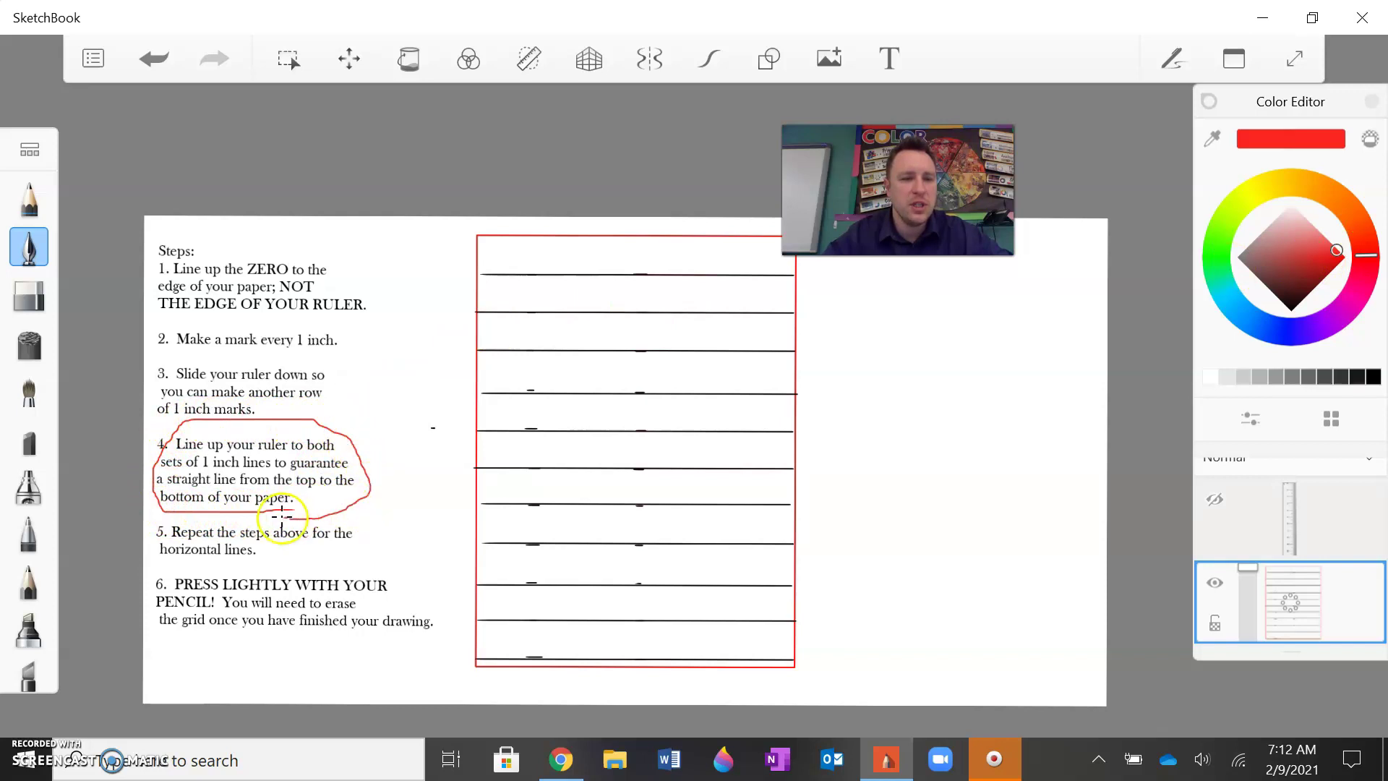
{"action": "left_click", "coordinate": [150, 58]}
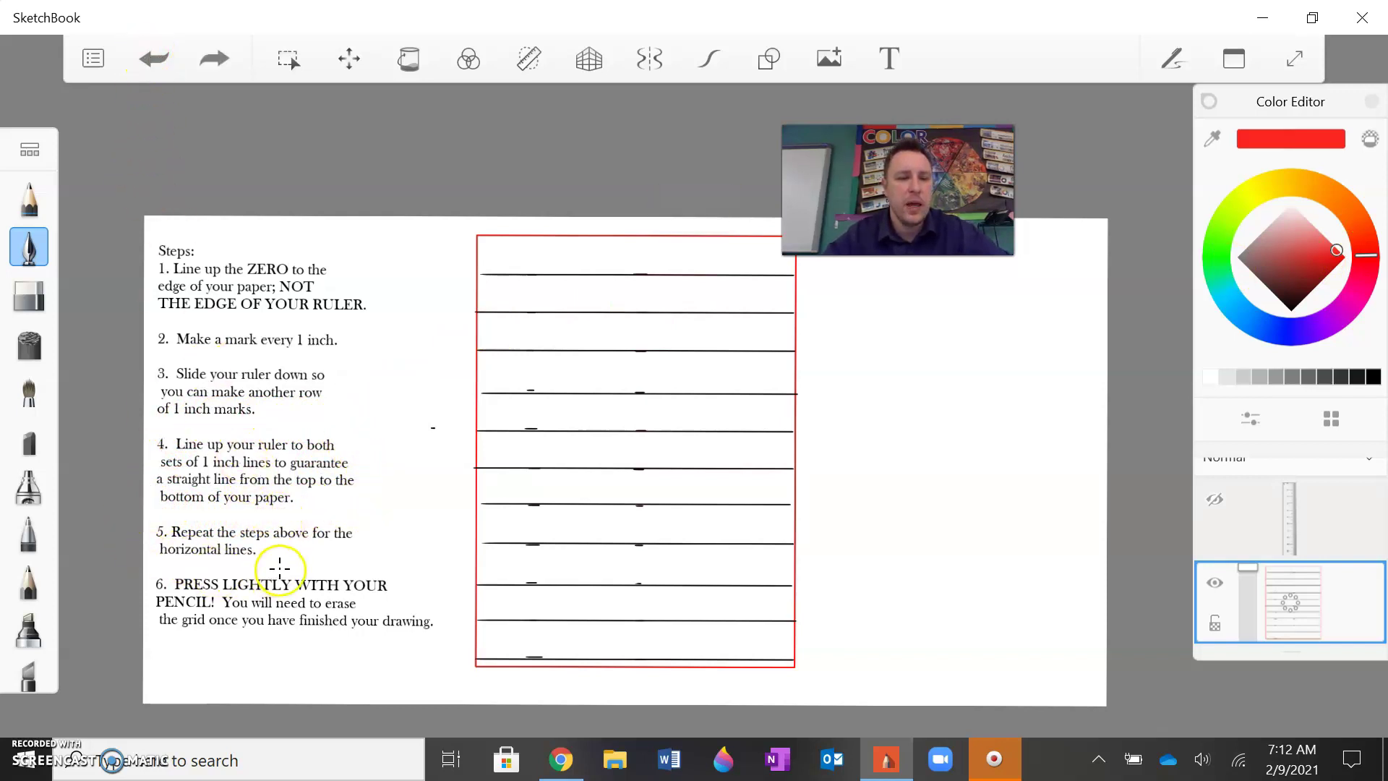
Circle instructions 5 and 6 in red one after the other, undoing each circle before moving on
{"action": "mouse_move", "coordinate": [277, 569]}
{"action": "left_mouse_down"}
{"action": "mouse_move", "coordinate": [144, 562]}
{"action": "mouse_move", "coordinate": [148, 522]}
{"action": "mouse_move", "coordinate": [338, 520]}
{"action": "mouse_move", "coordinate": [365, 540]}
{"action": "mouse_move", "coordinate": [326, 575]}
{"action": "mouse_move", "coordinate": [273, 570]}
{"action": "left_mouse_up"}
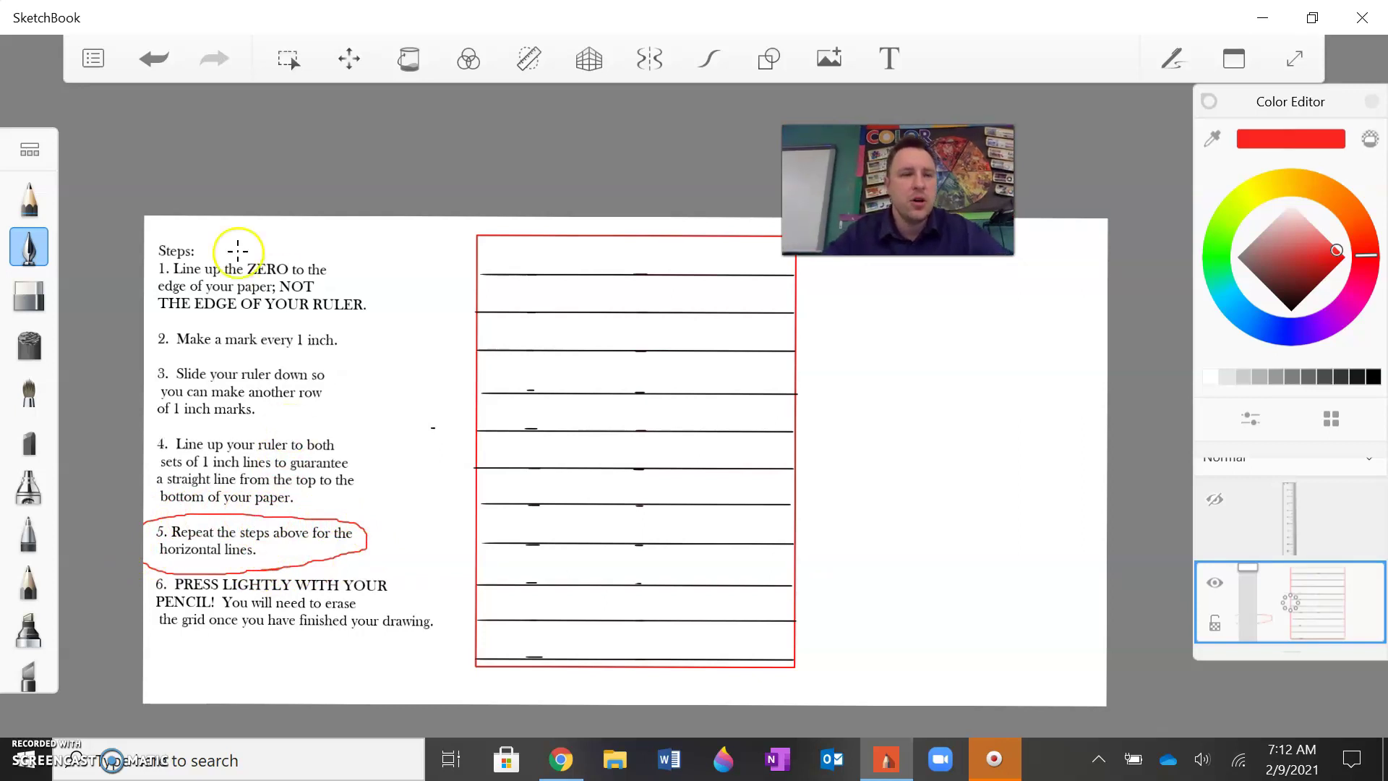
{"action": "left_click", "coordinate": [137, 67]}
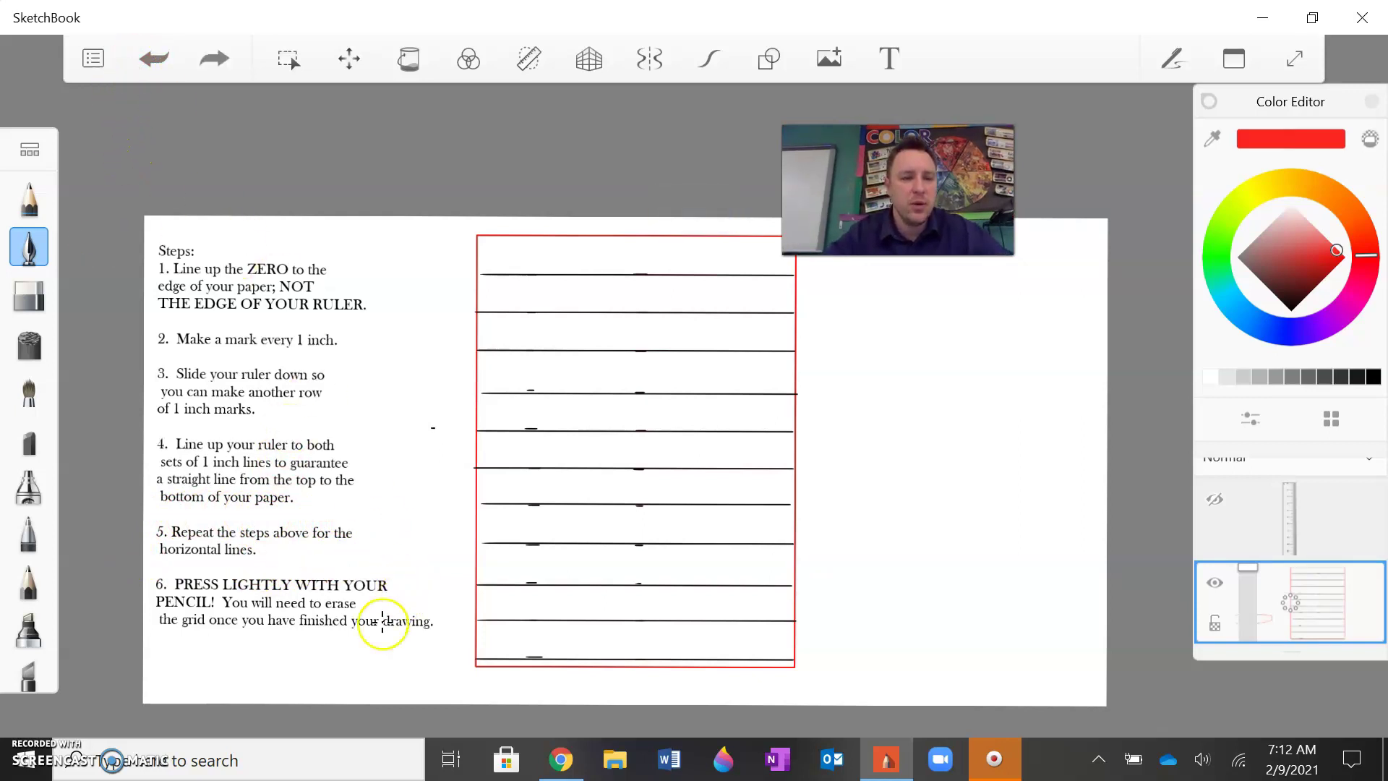
{"action": "mouse_move", "coordinate": [338, 645]}
{"action": "left_mouse_down"}
{"action": "mouse_move", "coordinate": [184, 648]}
{"action": "mouse_move", "coordinate": [173, 571]}
{"action": "mouse_move", "coordinate": [350, 567]}
{"action": "mouse_move", "coordinate": [452, 644]}
{"action": "mouse_move", "coordinate": [394, 639]}
{"action": "left_mouse_up"}
{"action": "left_click", "coordinate": [154, 58]}
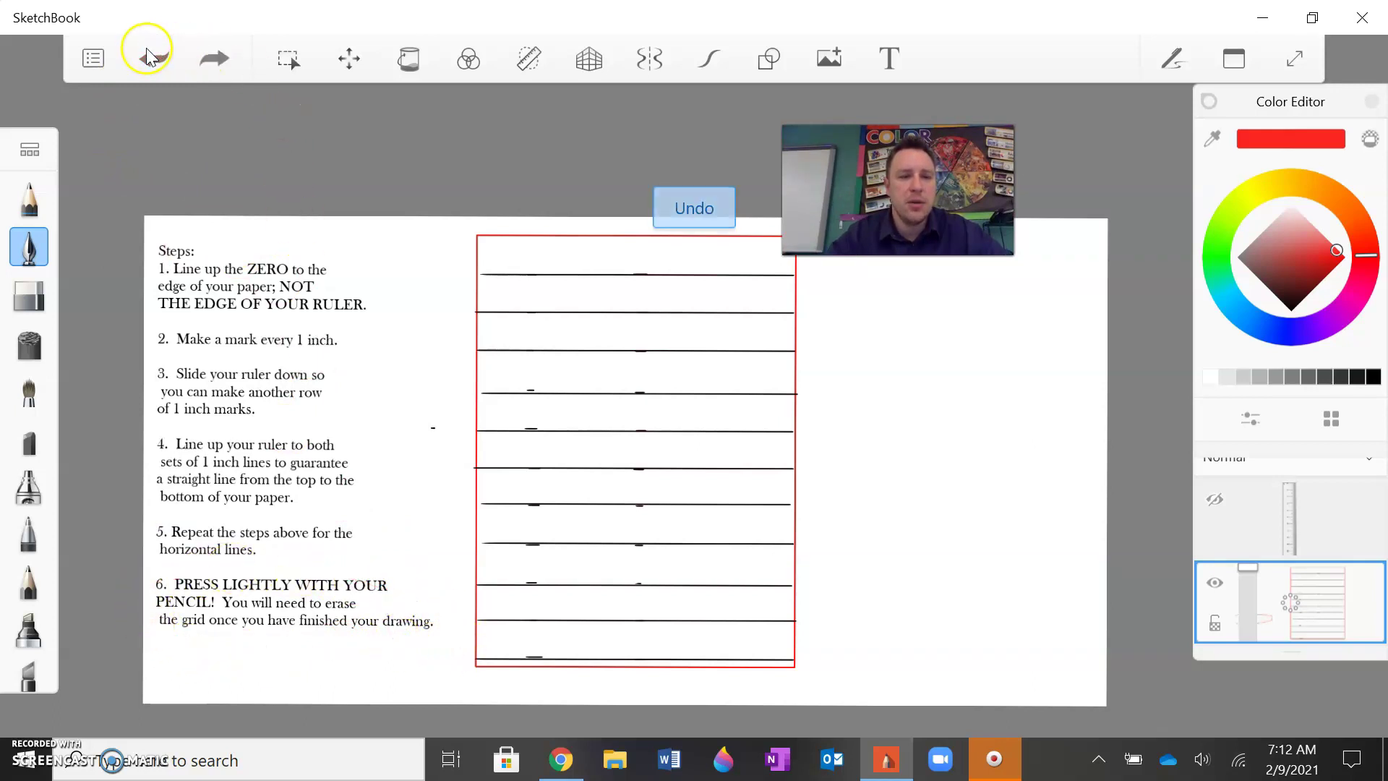
Show the ruler layer, rotate the ruler to horizontal and place it below the first grid line with zero on the paper's left edge
{"action": "left_click", "coordinate": [1215, 501]}
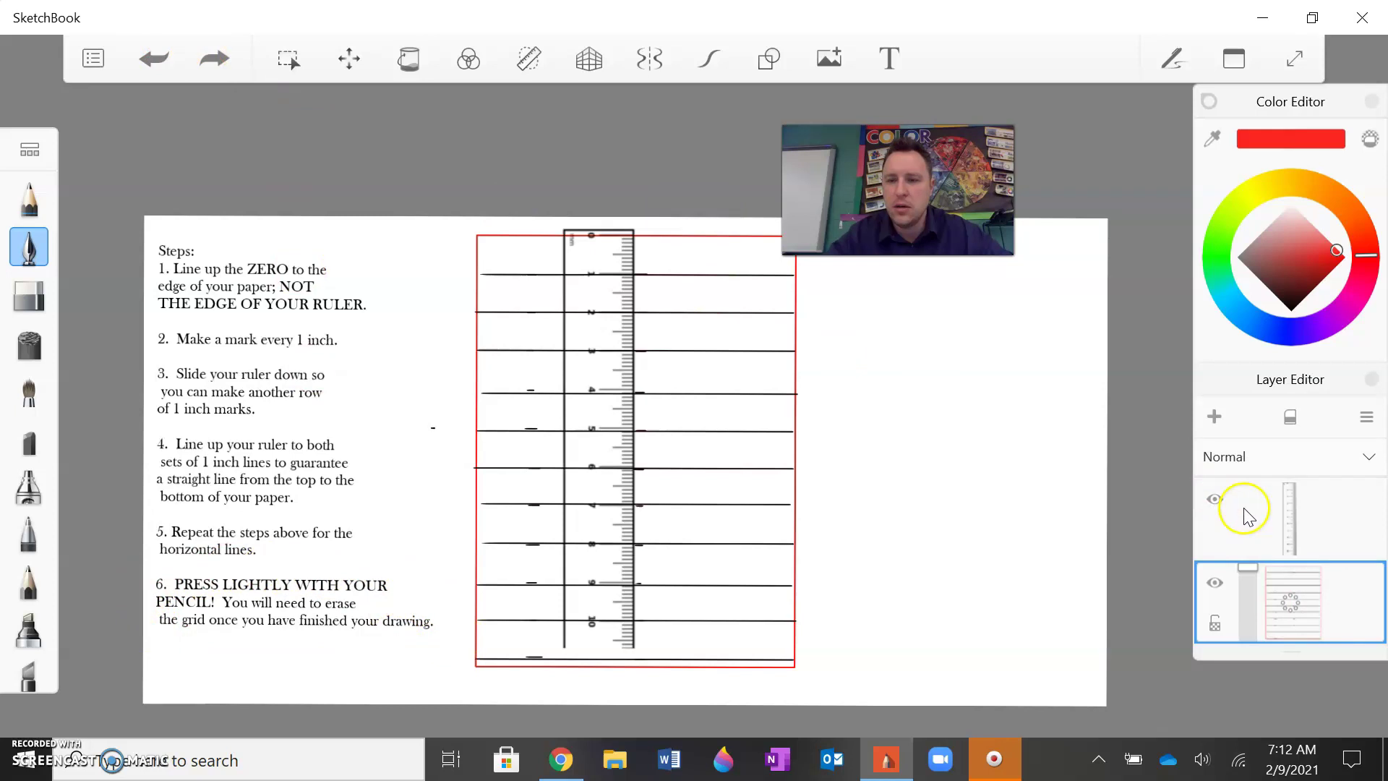
{"action": "left_click", "coordinate": [1273, 510]}
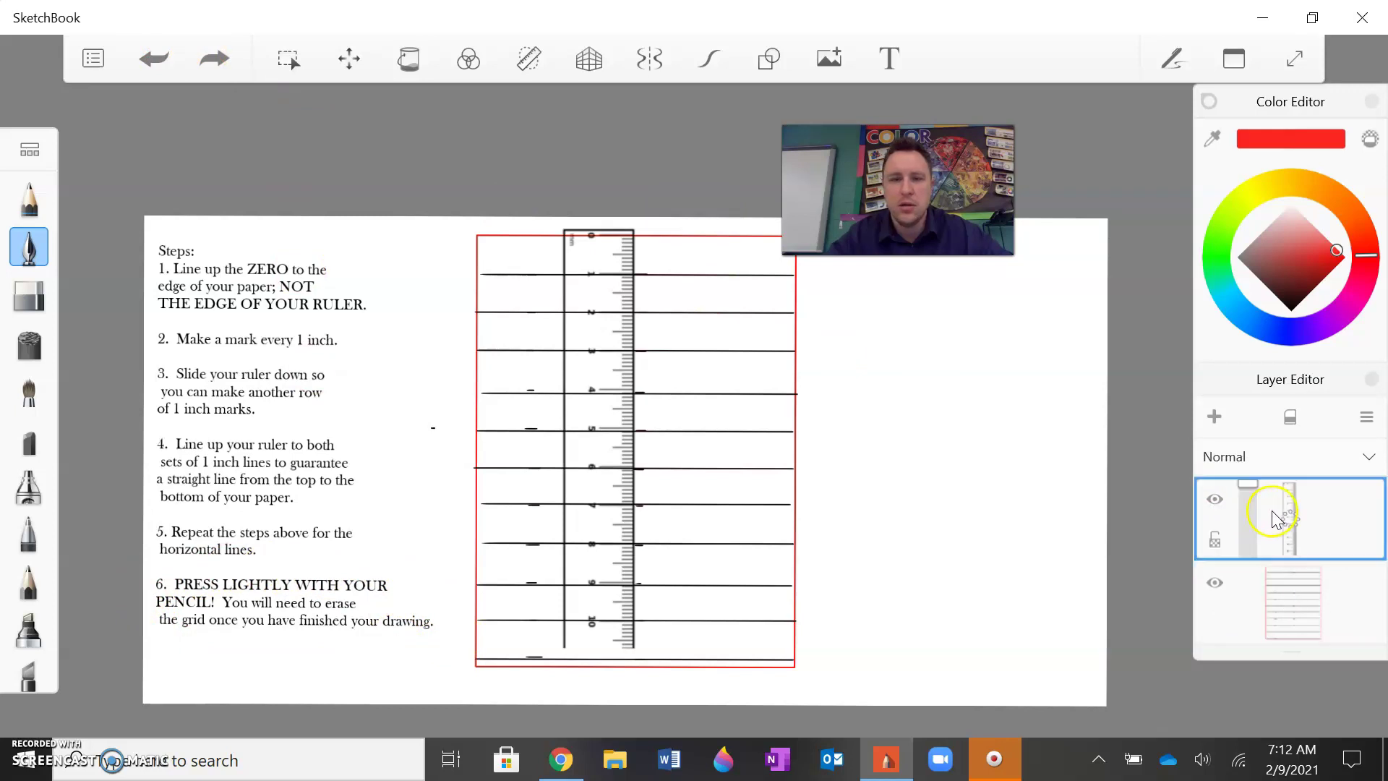
{"action": "left_click", "coordinate": [349, 59]}
{"action": "left_click", "coordinate": [725, 110]}
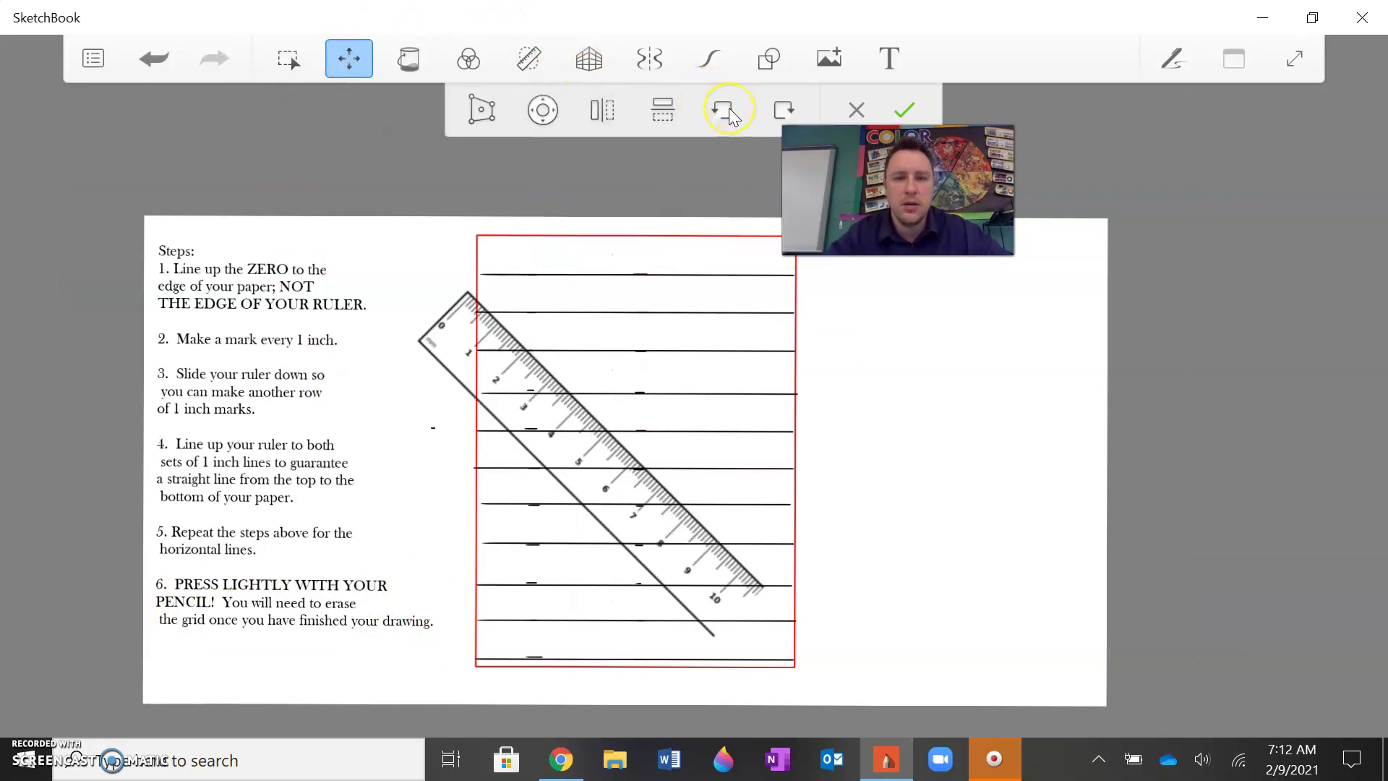
{"action": "left_click", "coordinate": [902, 107]}
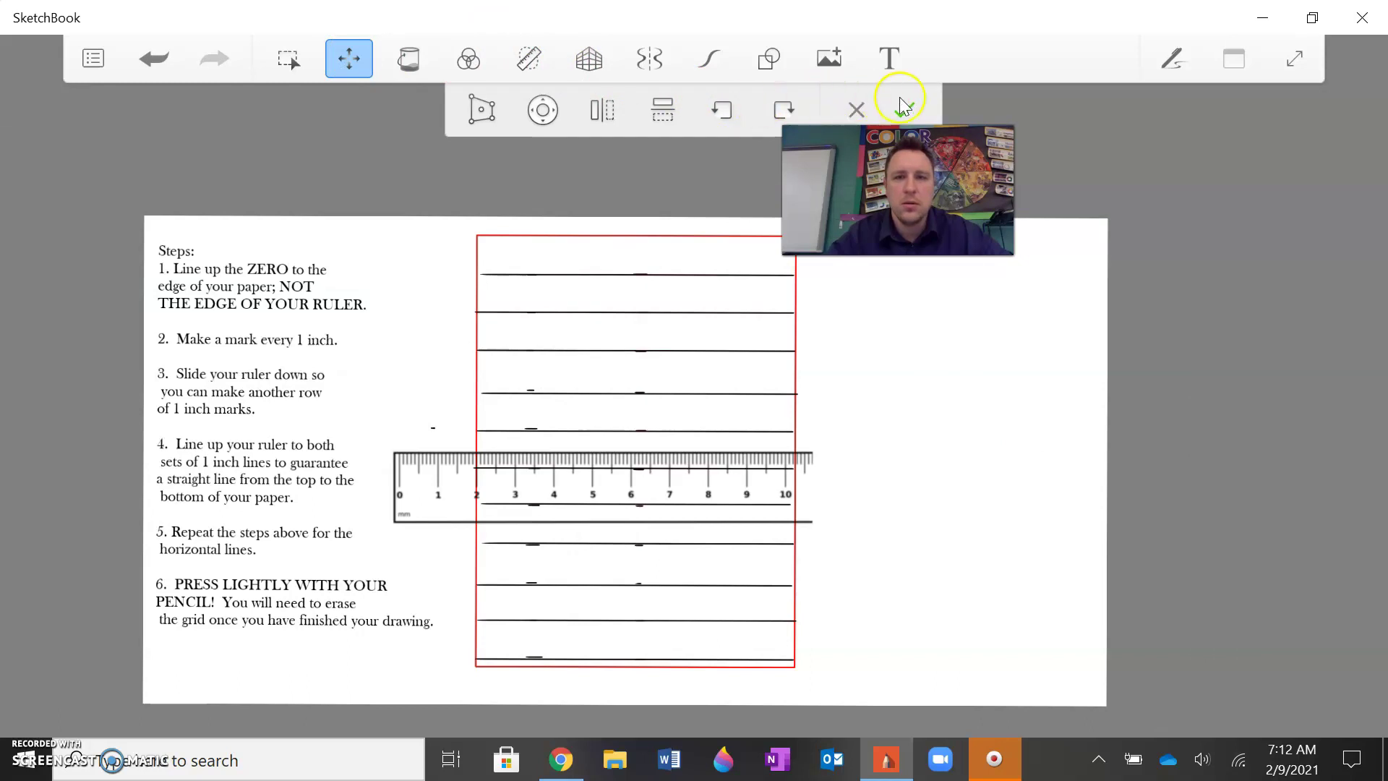
{"action": "left_click_drag", "start_coordinate": [604, 496], "coordinate": [680, 331]}
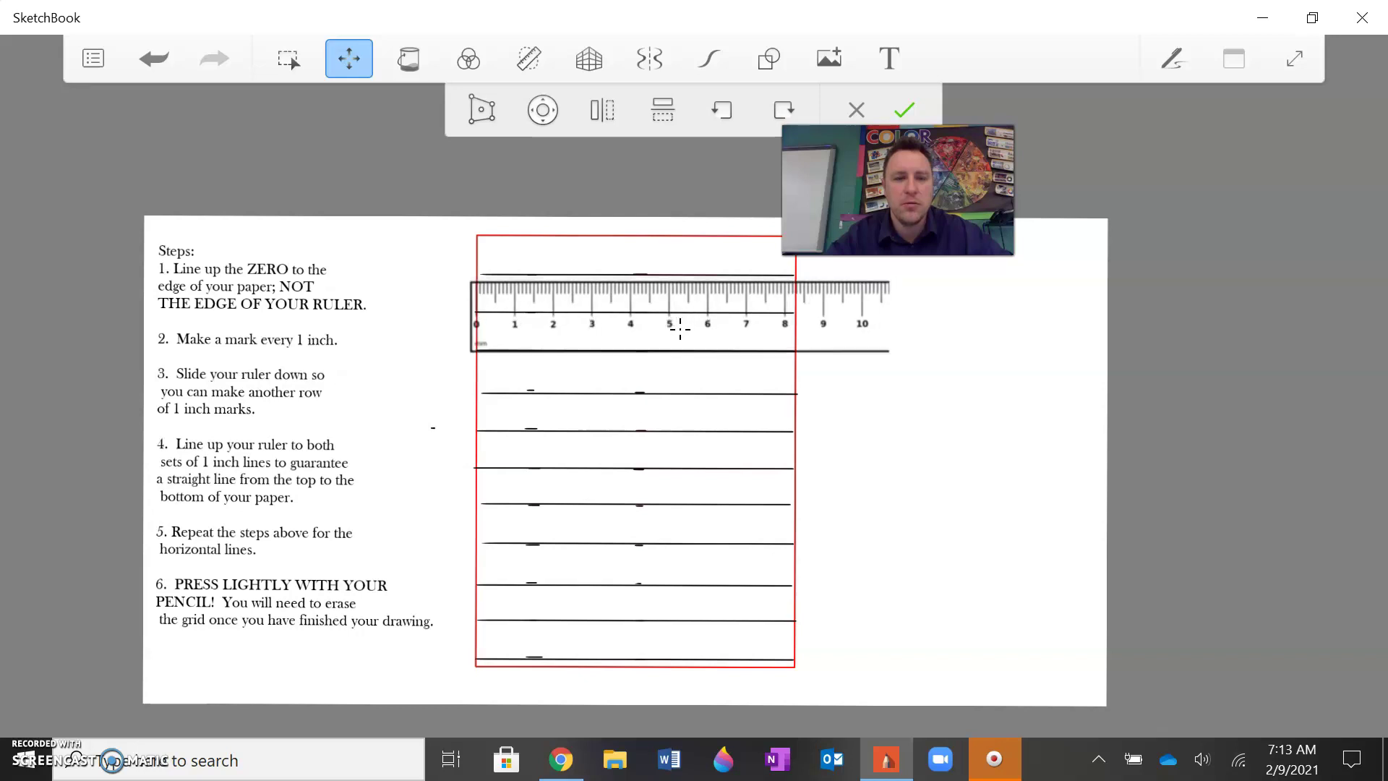
{"action": "left_click", "coordinate": [895, 110]}
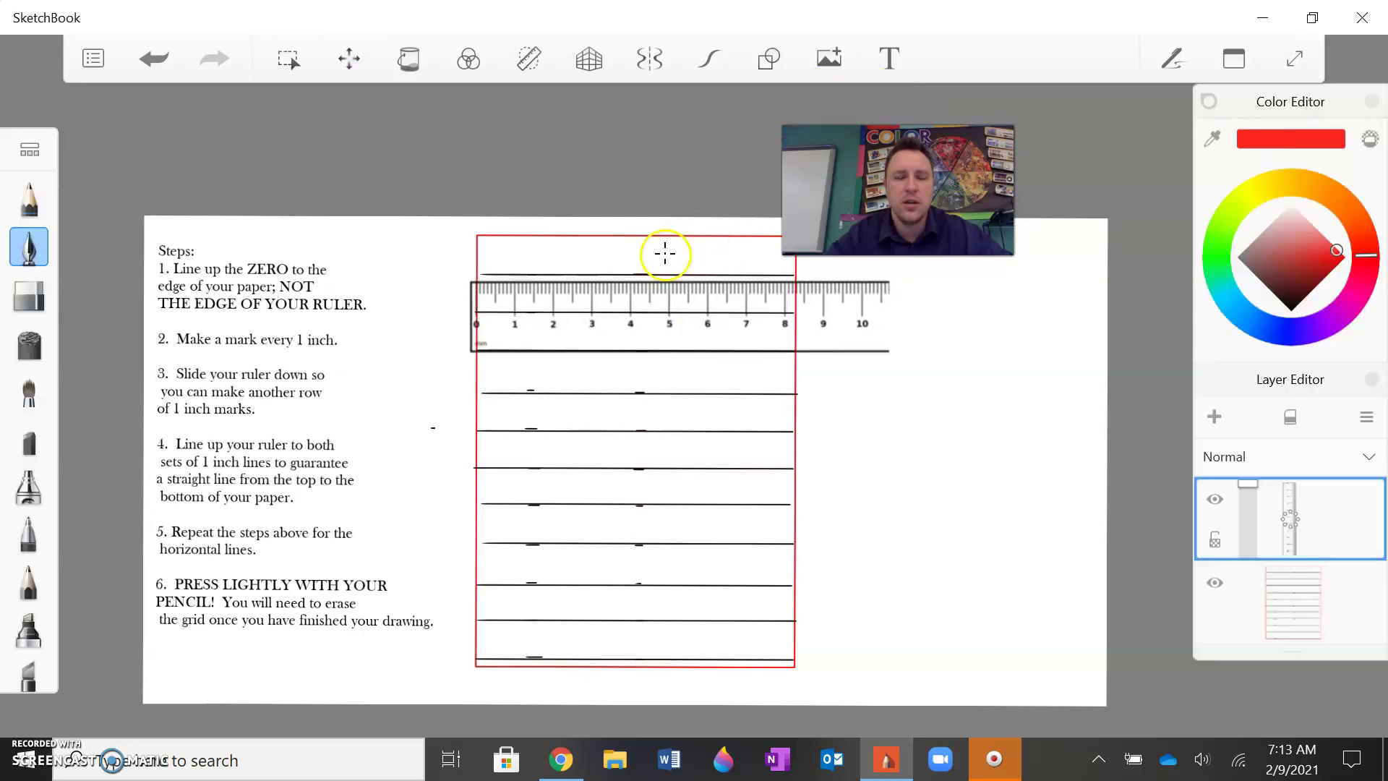
Turn on the straightedge, undo the red mark drawn at 1 inch, and set the pen colour to black
{"action": "left_click", "coordinate": [530, 57]}
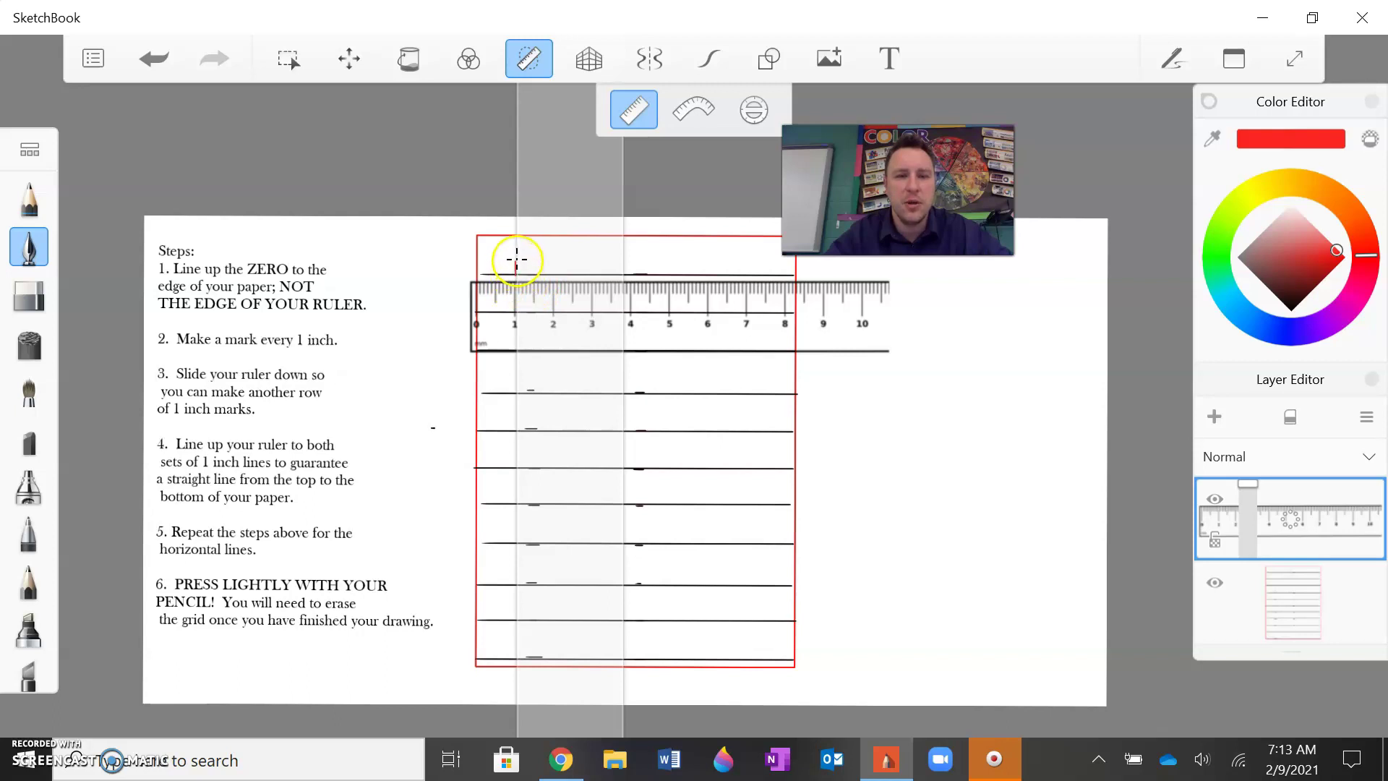
{"action": "left_click", "coordinate": [141, 63]}
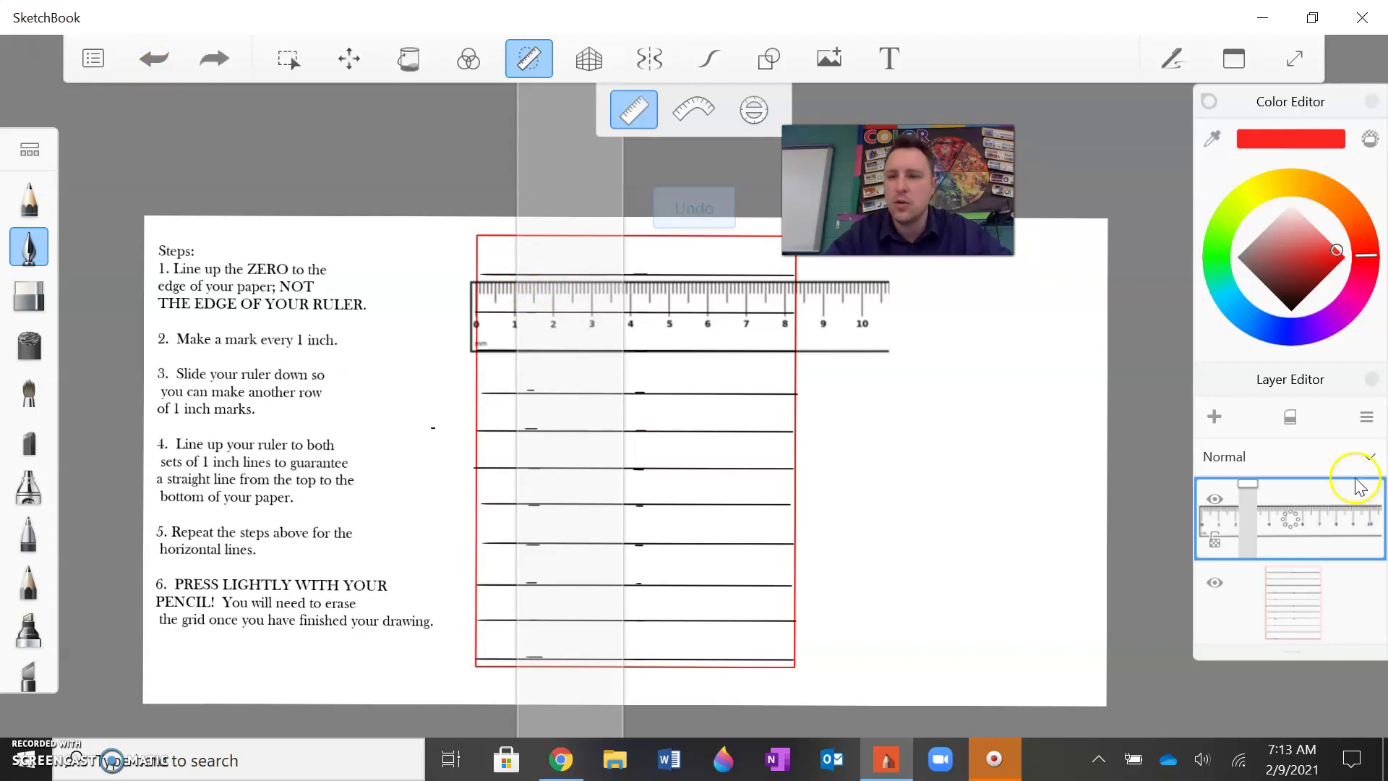
{"action": "left_click", "coordinate": [1290, 310]}
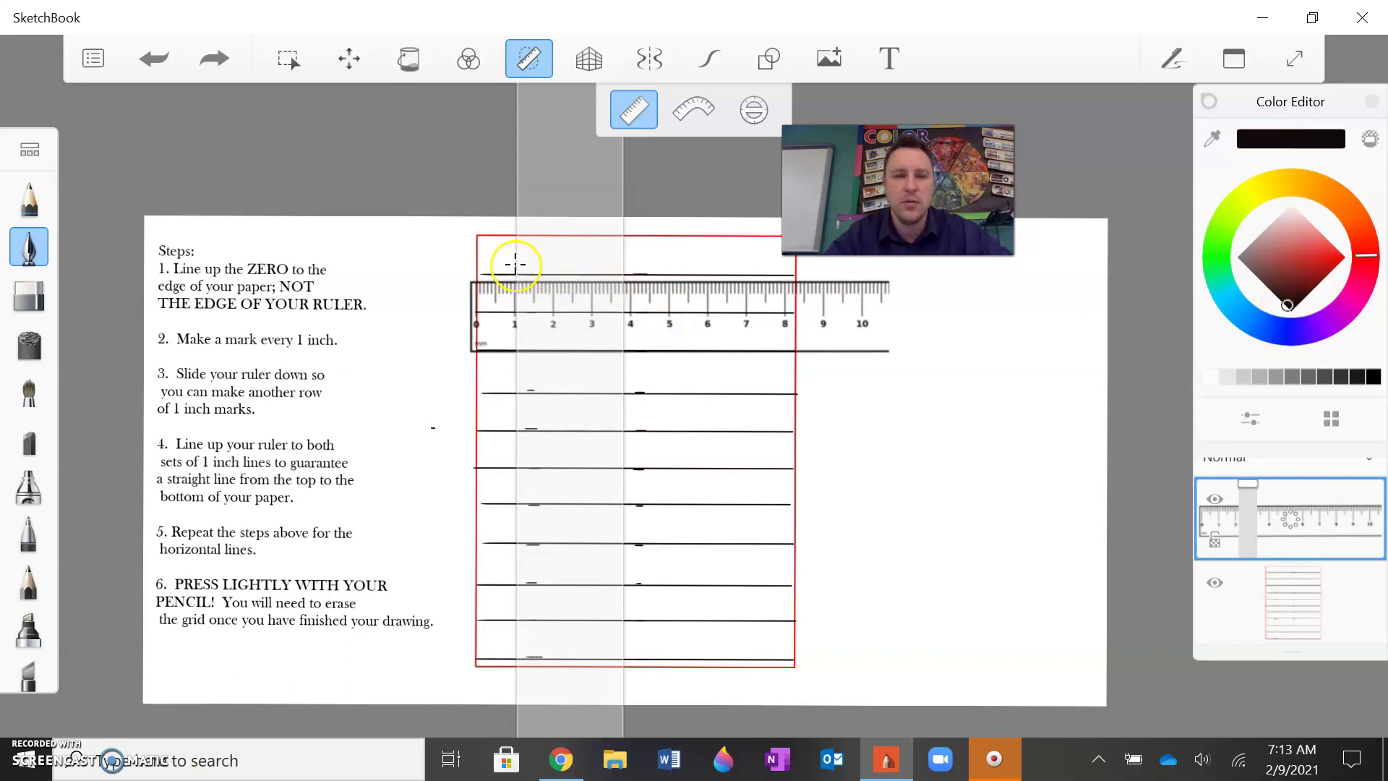
{"action": "left_click_drag", "start_coordinate": [515, 253], "coordinate": [514, 273]}
{"action": "left_click_drag", "start_coordinate": [574, 309], "coordinate": [587, 310]}
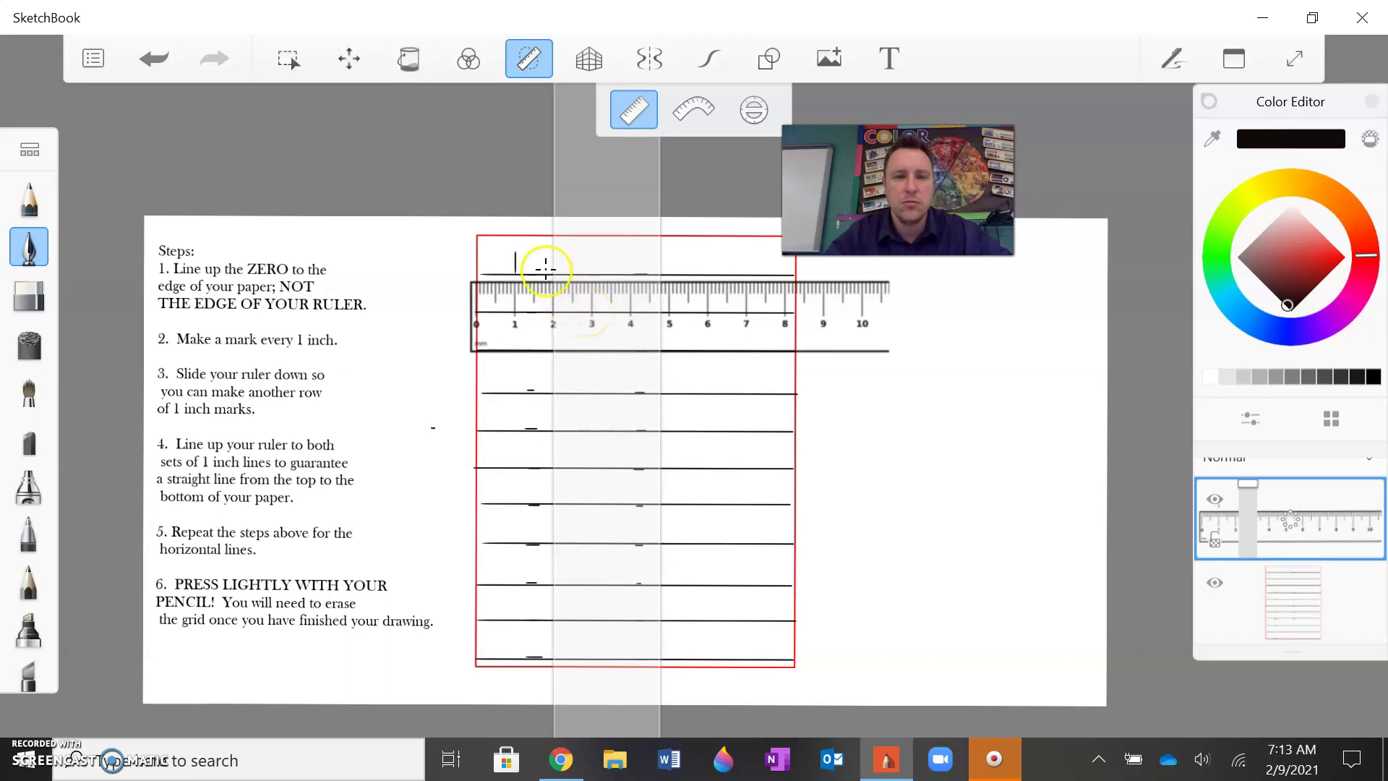
{"action": "left_click_drag", "start_coordinate": [554, 263], "coordinate": [623, 287]}
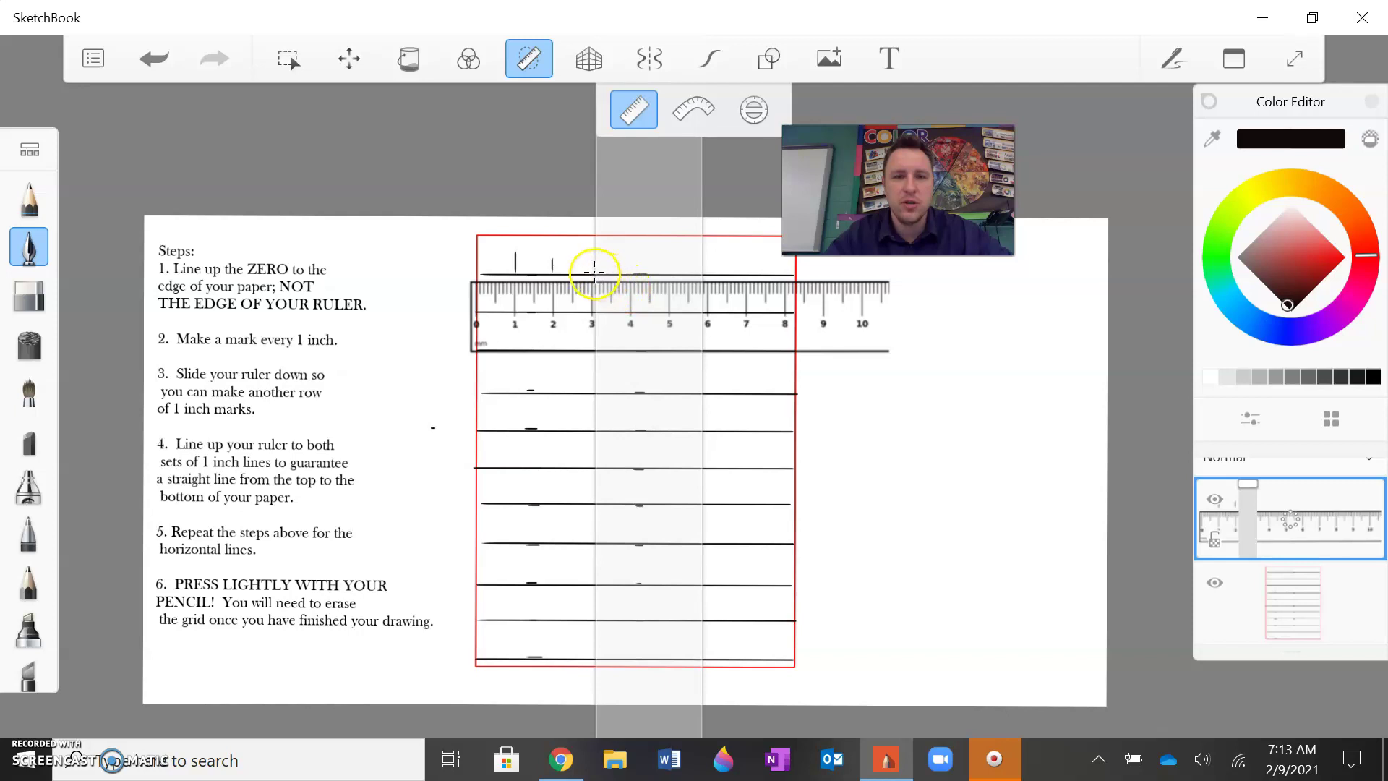
{"action": "left_click_drag", "start_coordinate": [596, 260], "coordinate": [631, 274]}
{"action": "left_click_drag", "start_coordinate": [682, 335], "coordinate": [706, 335]}
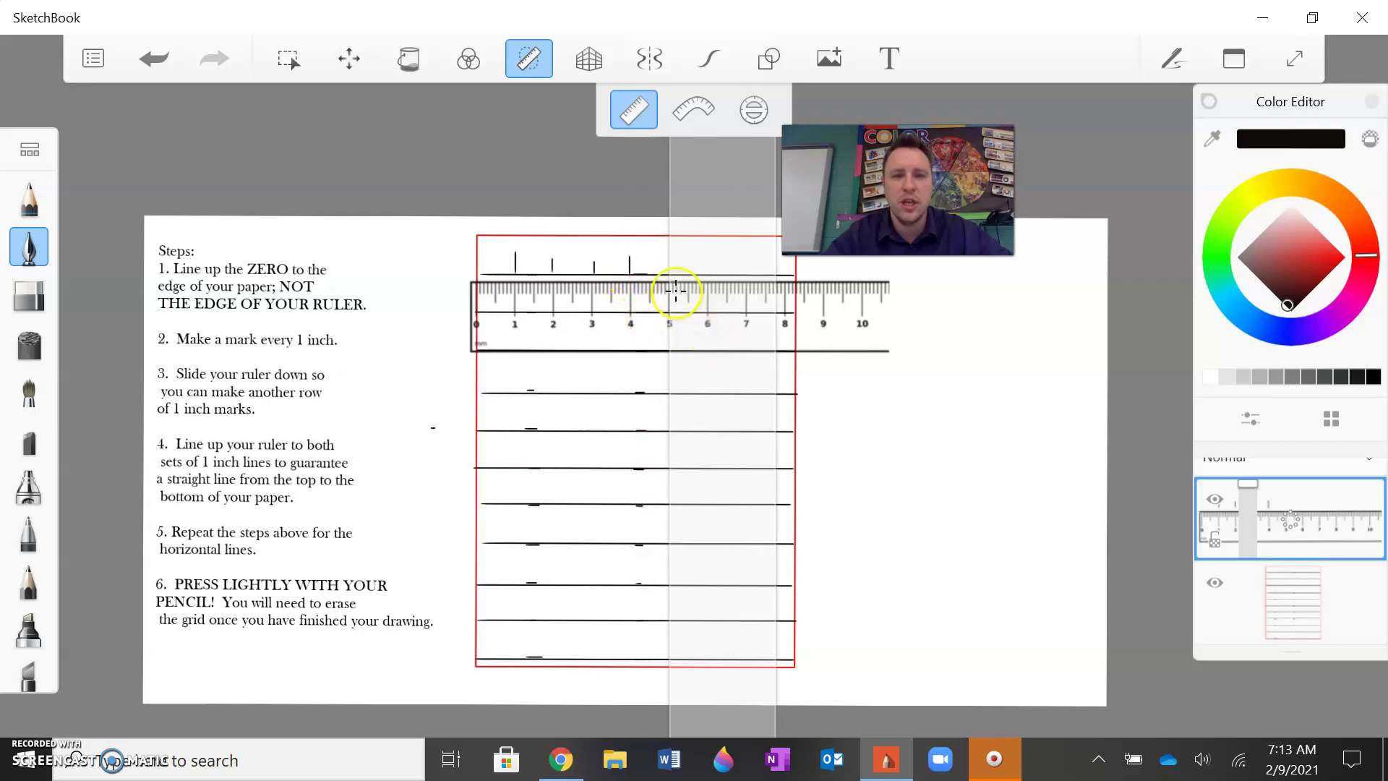
{"action": "left_click_drag", "start_coordinate": [668, 273], "coordinate": [670, 256]}
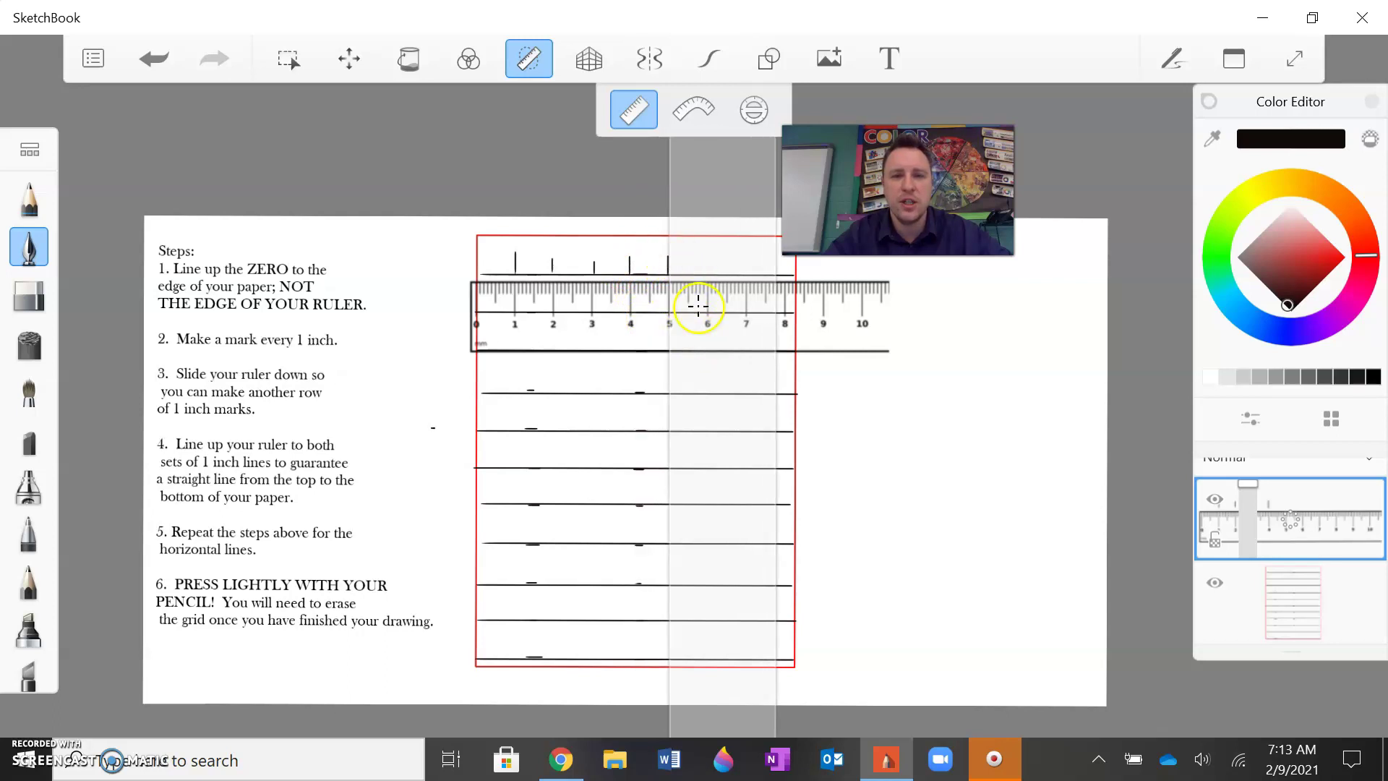
{"action": "left_click_drag", "start_coordinate": [698, 306], "coordinate": [737, 318]}
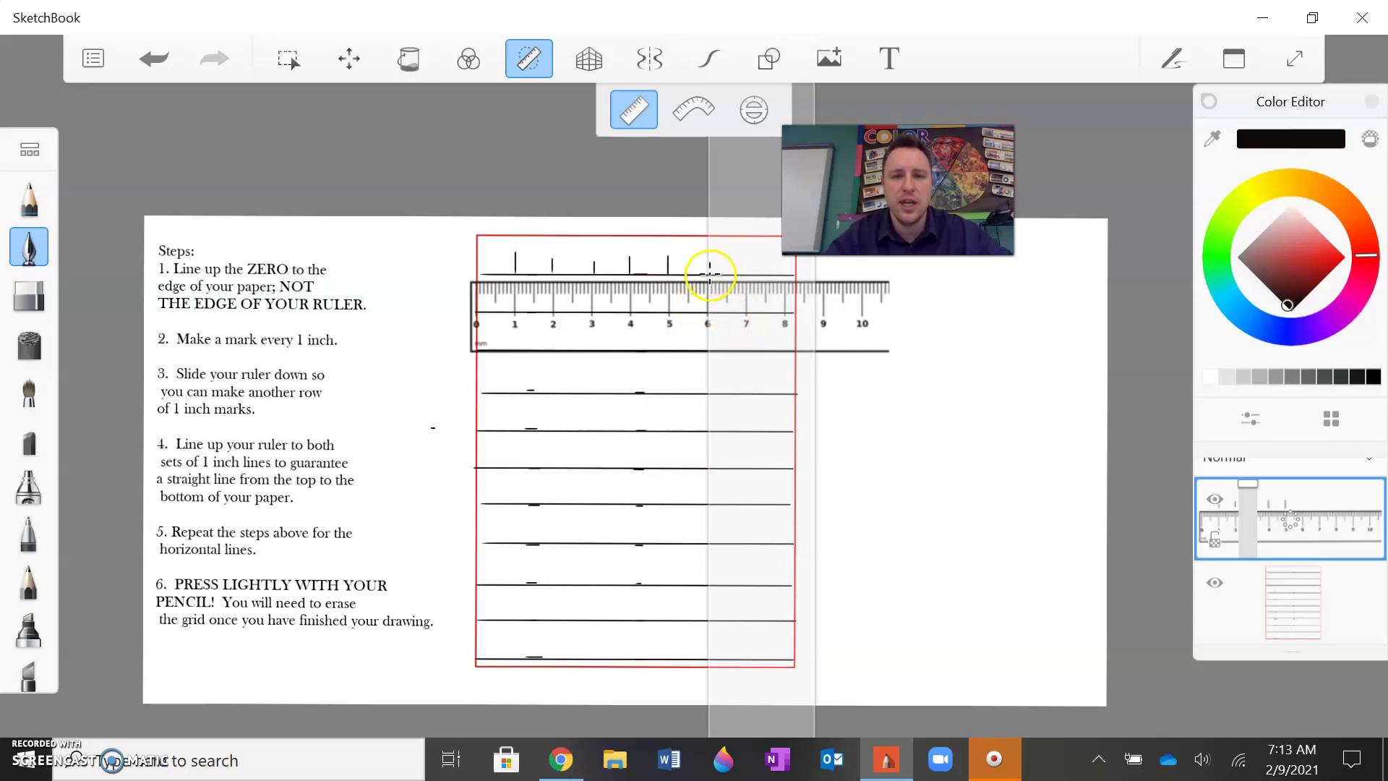
{"action": "left_click_drag", "start_coordinate": [748, 322], "coordinate": [828, 341]}
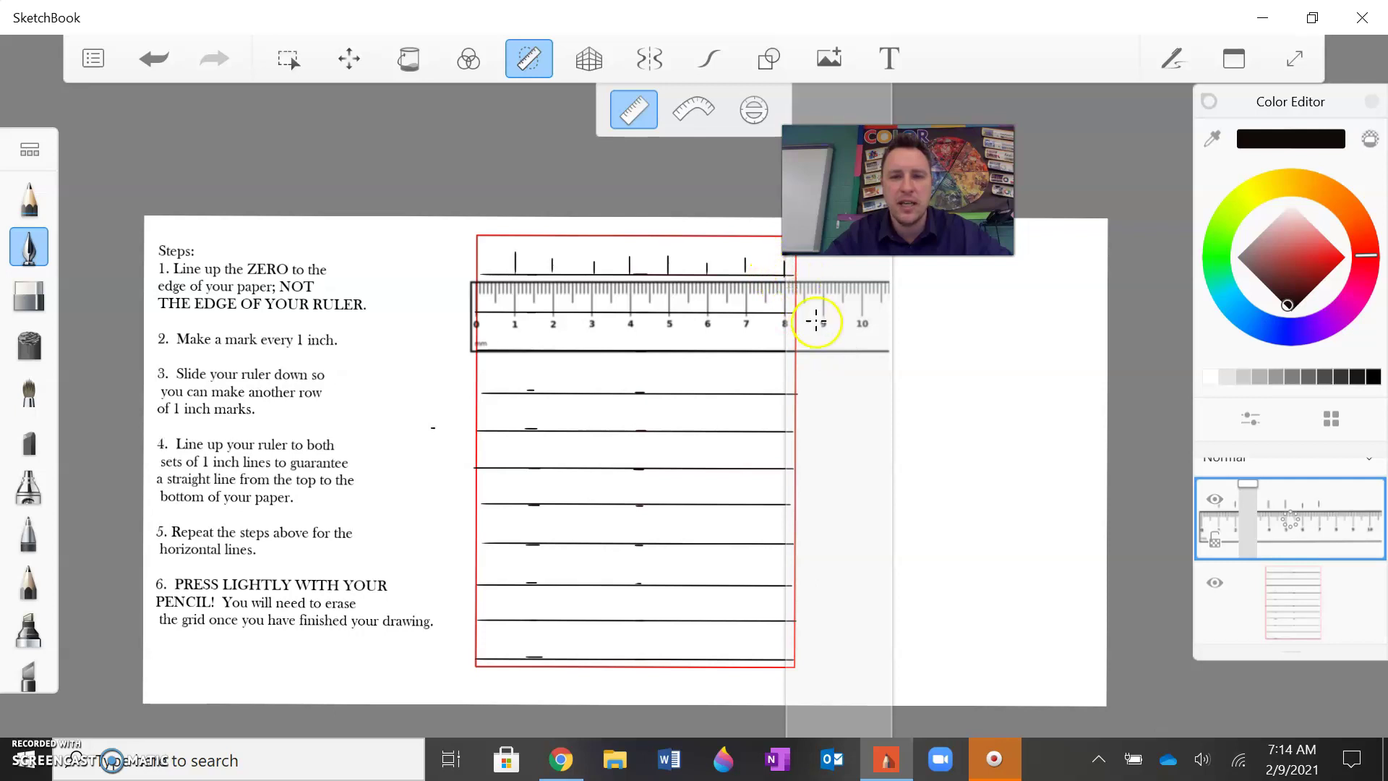
{"action": "left_click", "coordinate": [528, 65]}
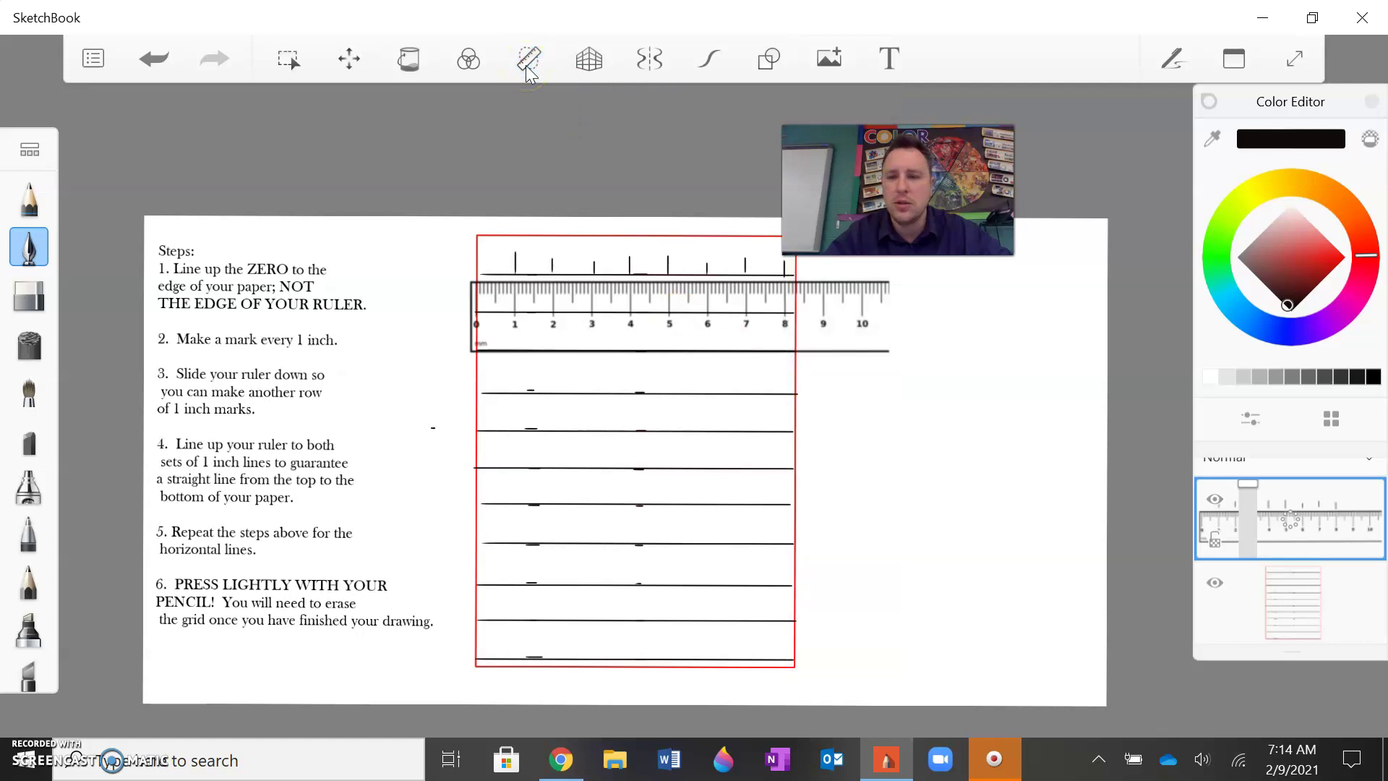
{"action": "left_click", "coordinate": [162, 58]}
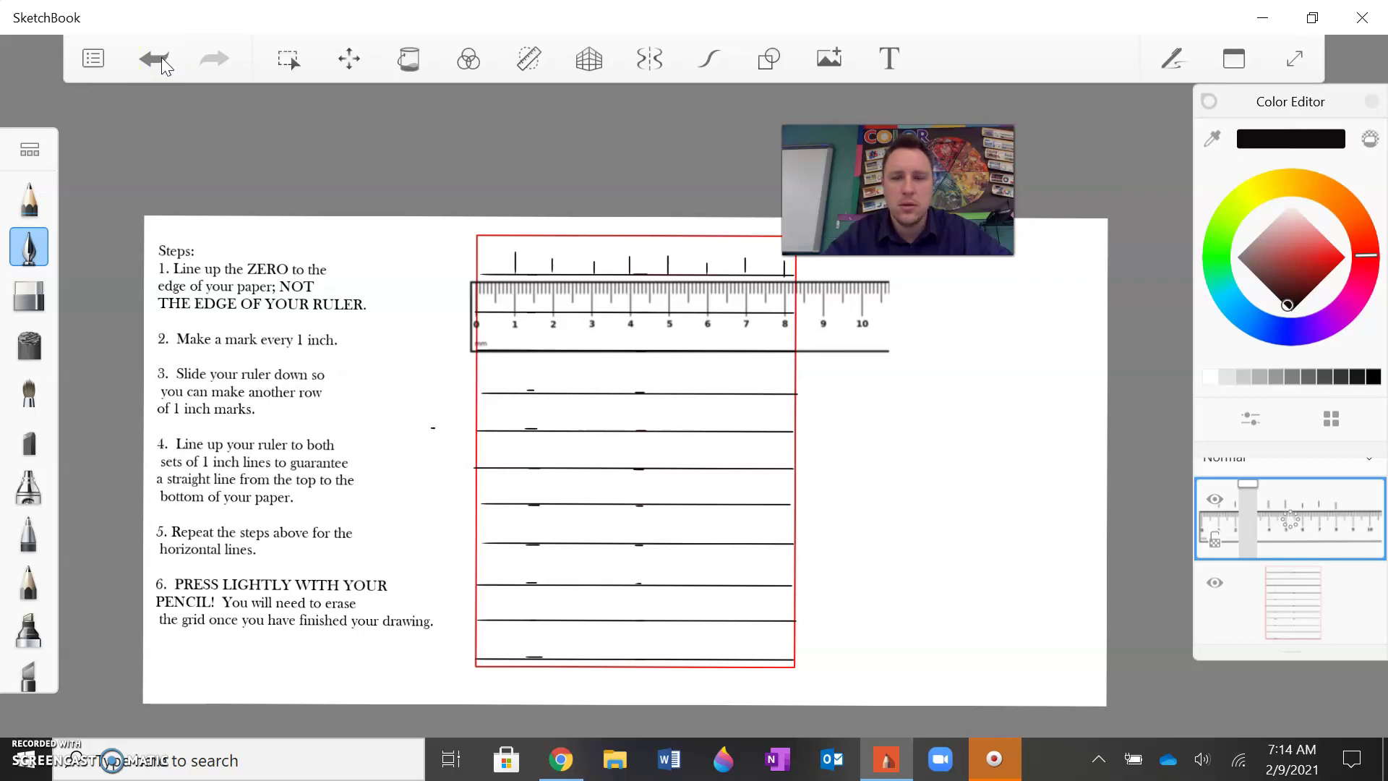
{"action": "left_click", "coordinate": [162, 58]}
{"action": "left_click", "coordinate": [161, 60]}
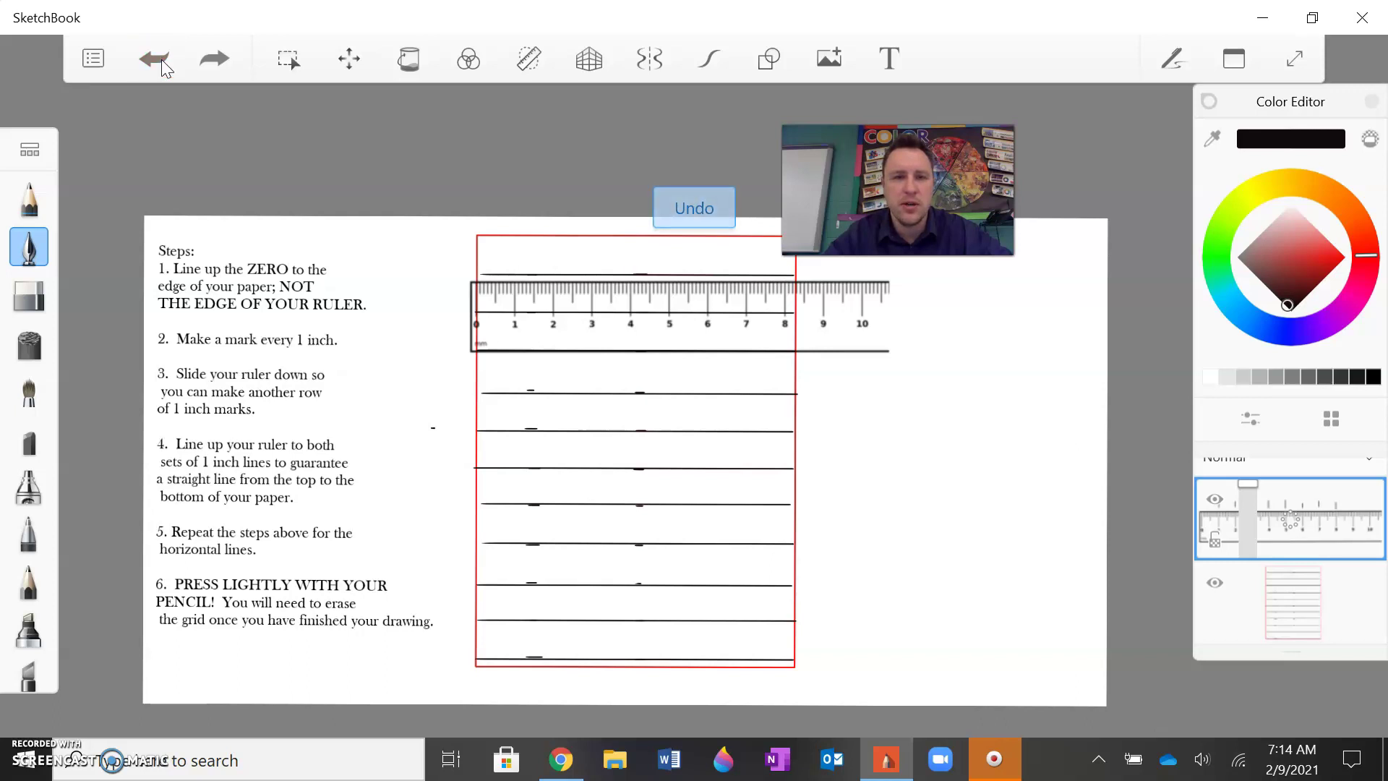
On the grid-line layer, draw short vertical marks along the straightedge above the ruler at every inch from 1 to 8
{"action": "left_click", "coordinate": [1342, 607]}
{"action": "left_click", "coordinate": [527, 172]}
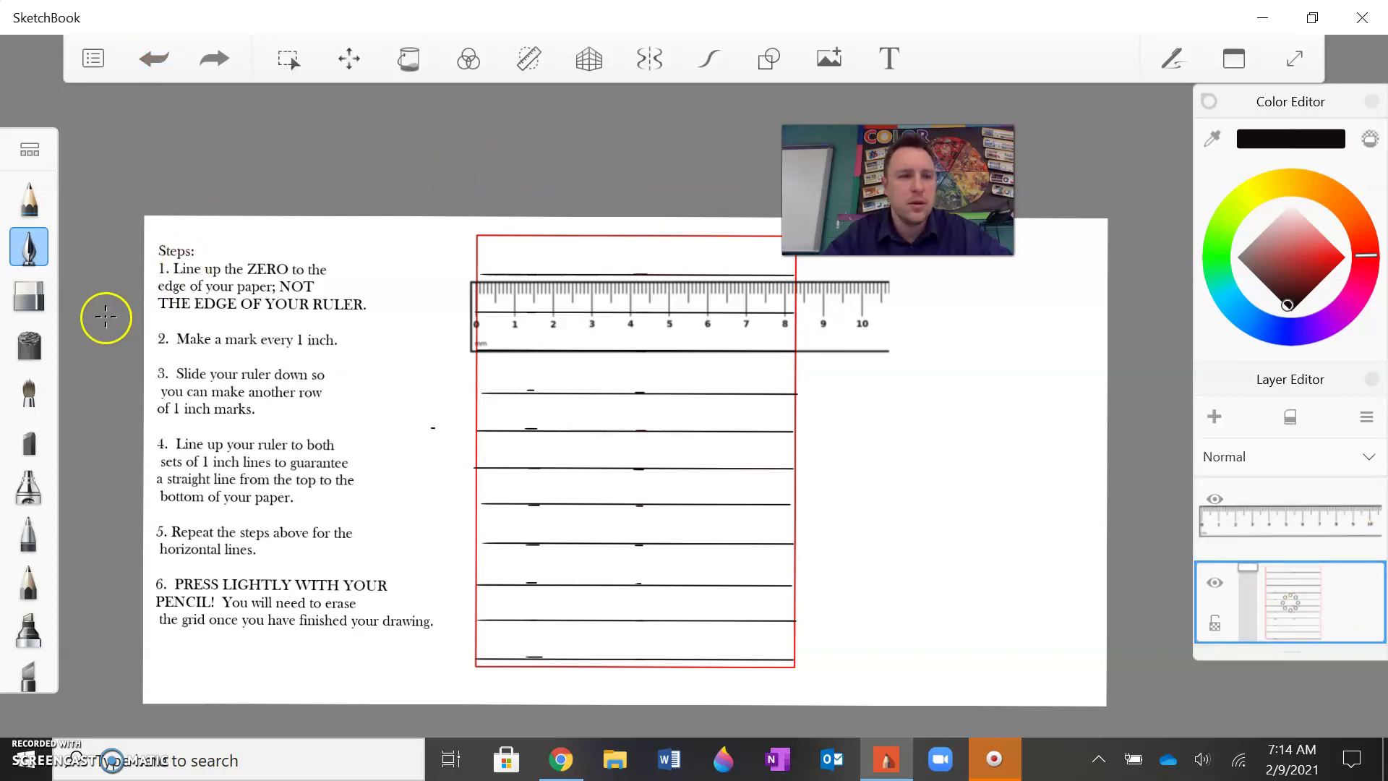
{"action": "left_click", "coordinate": [529, 58]}
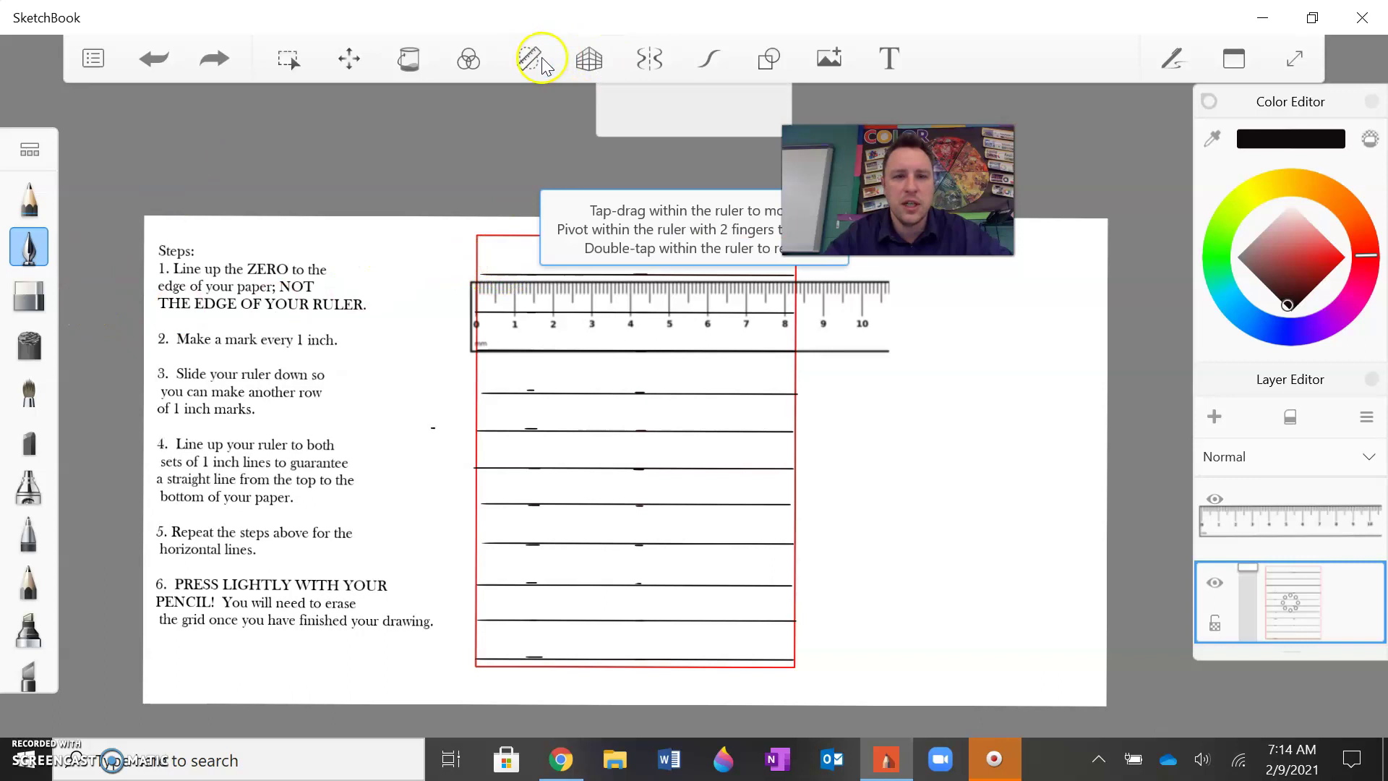
{"action": "left_click_drag", "start_coordinate": [830, 434], "coordinate": [600, 432]}
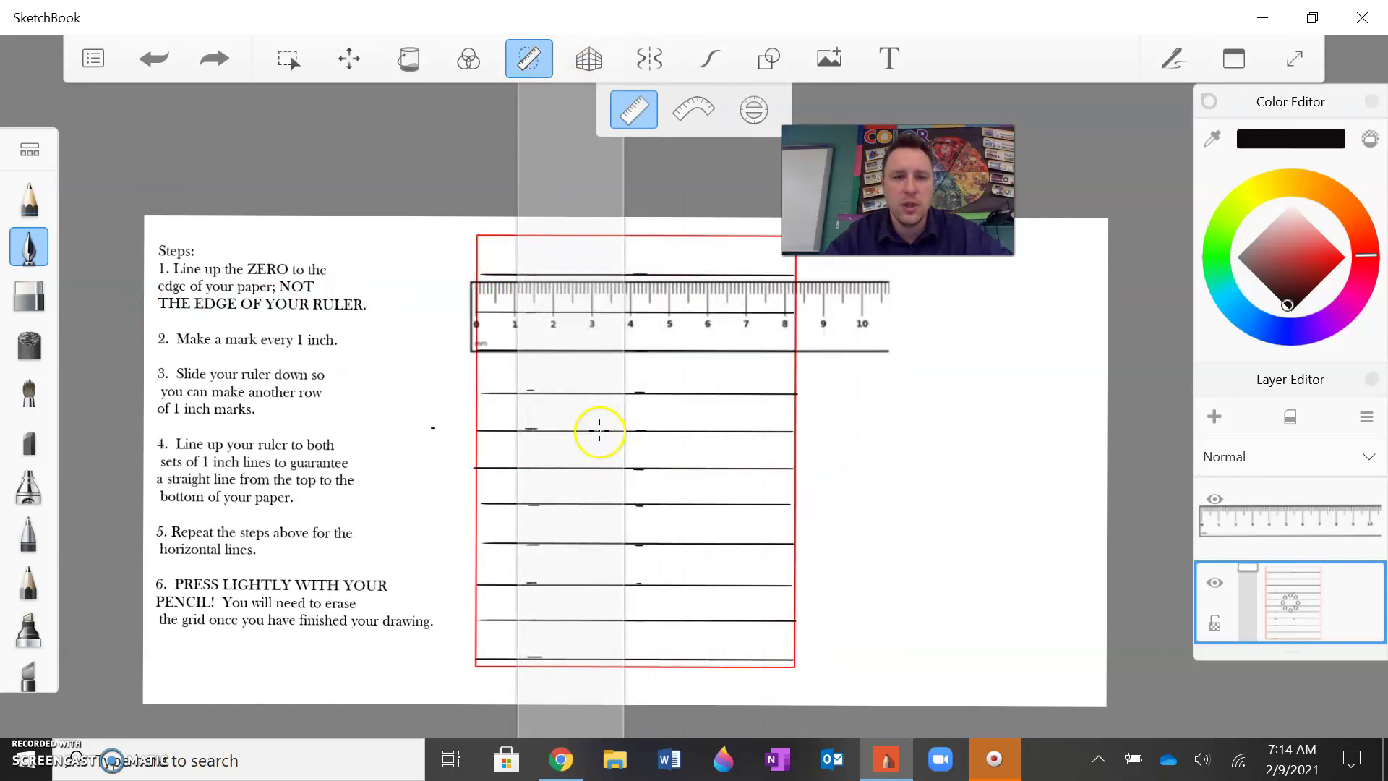
{"action": "left_click_drag", "start_coordinate": [516, 260], "coordinate": [582, 284]}
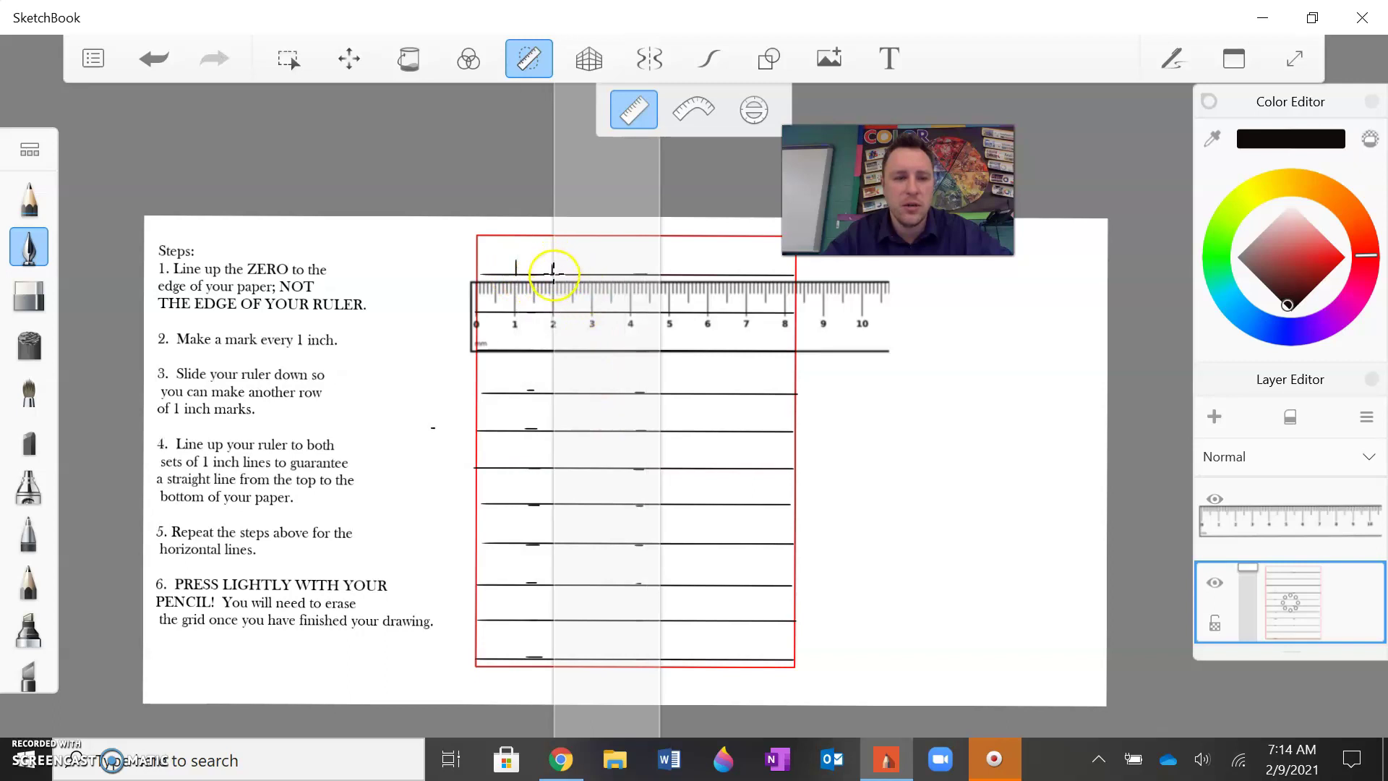
{"action": "left_click_drag", "start_coordinate": [611, 362], "coordinate": [651, 362]}
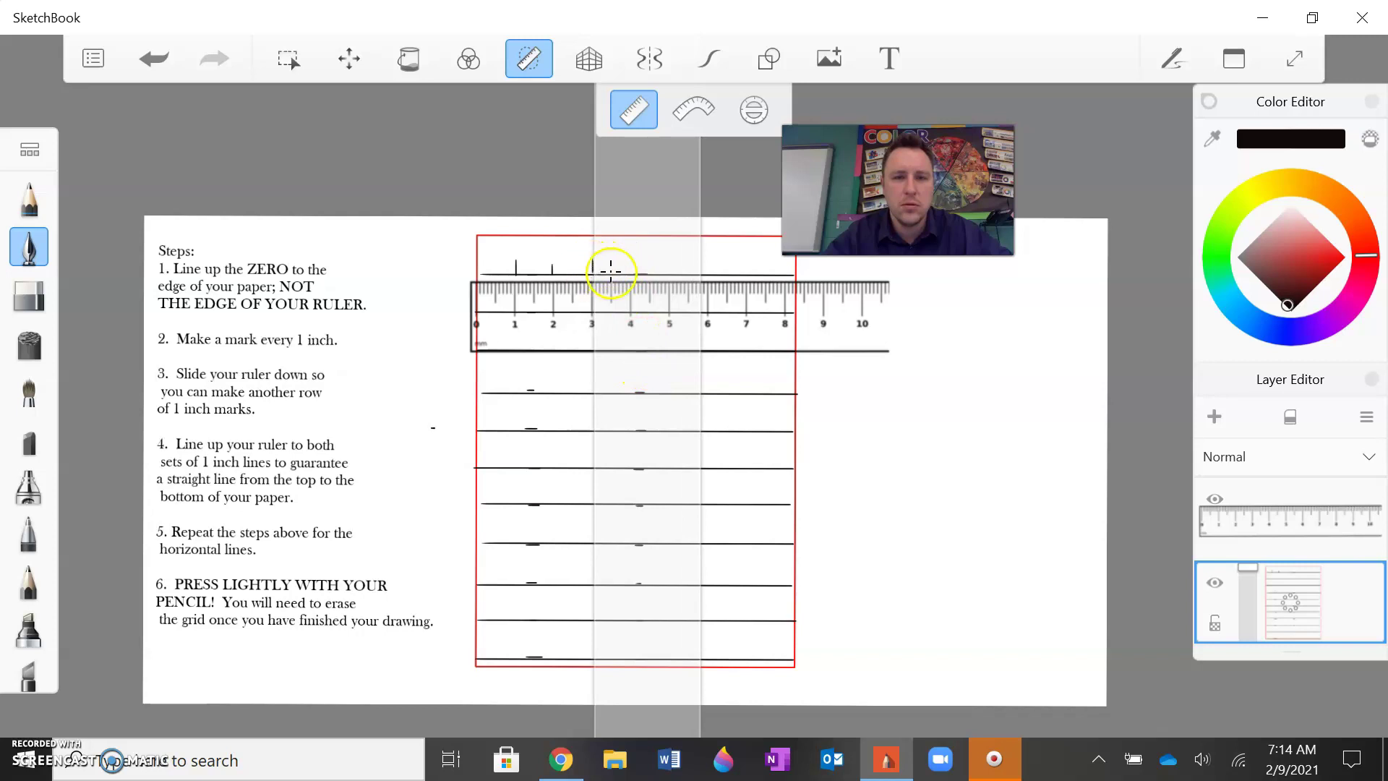
{"action": "mouse_move", "coordinate": [654, 297]}
{"action": "left_mouse_down"}
{"action": "mouse_move", "coordinate": [669, 301]}
{"action": "mouse_move", "coordinate": [632, 273]}
{"action": "mouse_move", "coordinate": [747, 303]}
{"action": "mouse_move", "coordinate": [710, 274]}
{"action": "mouse_move", "coordinate": [814, 313]}
{"action": "left_mouse_up"}
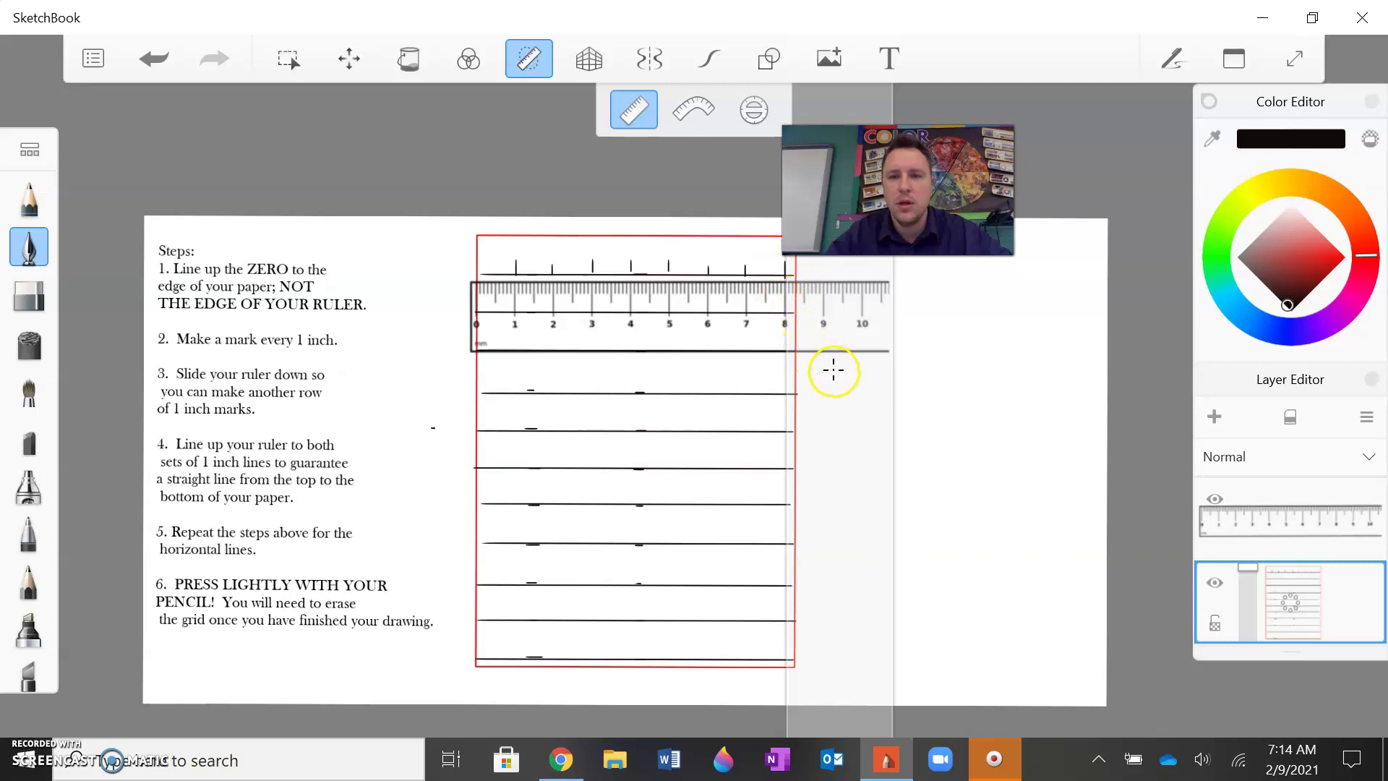
{"action": "left_click", "coordinate": [524, 45]}
Move the ruler layer down to just below the third grid line, keeping zero on the paper's left edge
{"action": "left_click", "coordinate": [1264, 535]}
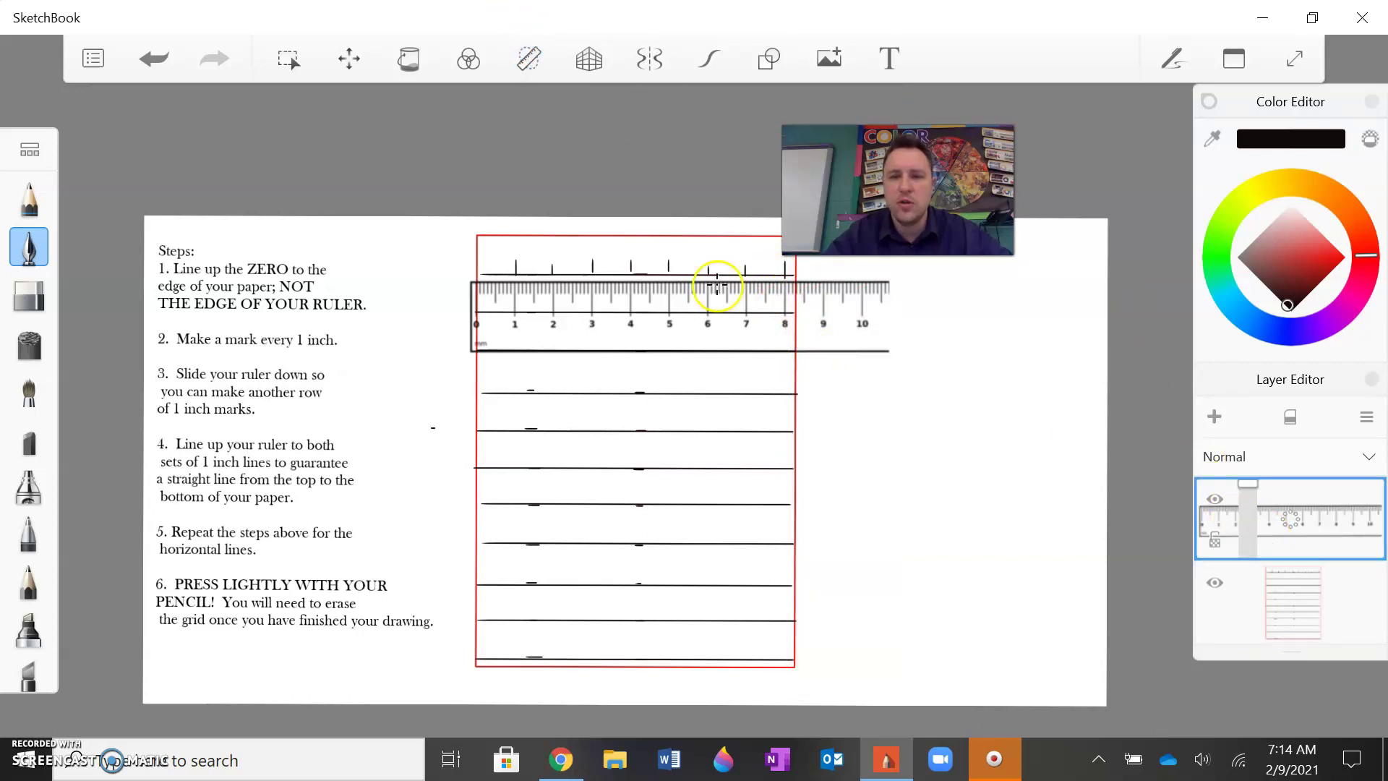
{"action": "left_click", "coordinate": [350, 59]}
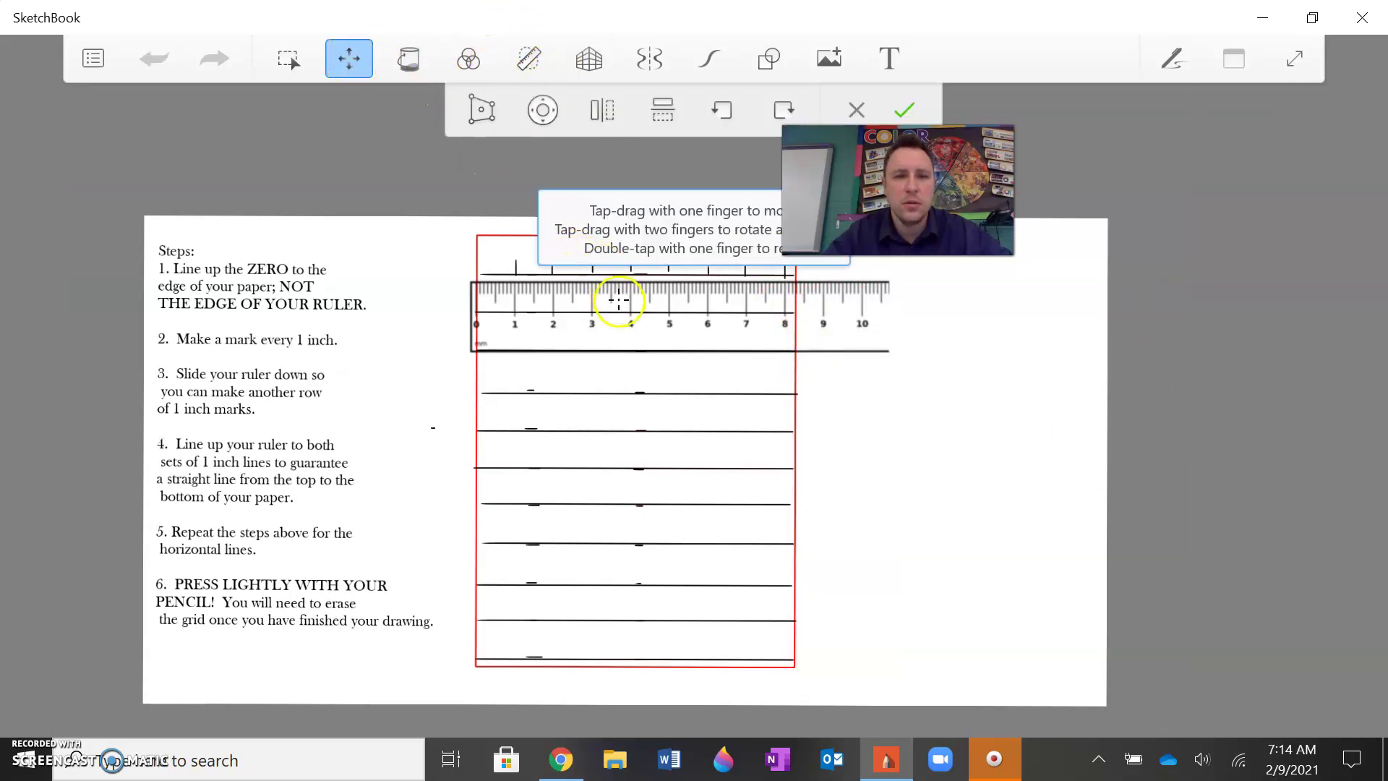
{"action": "left_click_drag", "start_coordinate": [620, 319], "coordinate": [624, 395]}
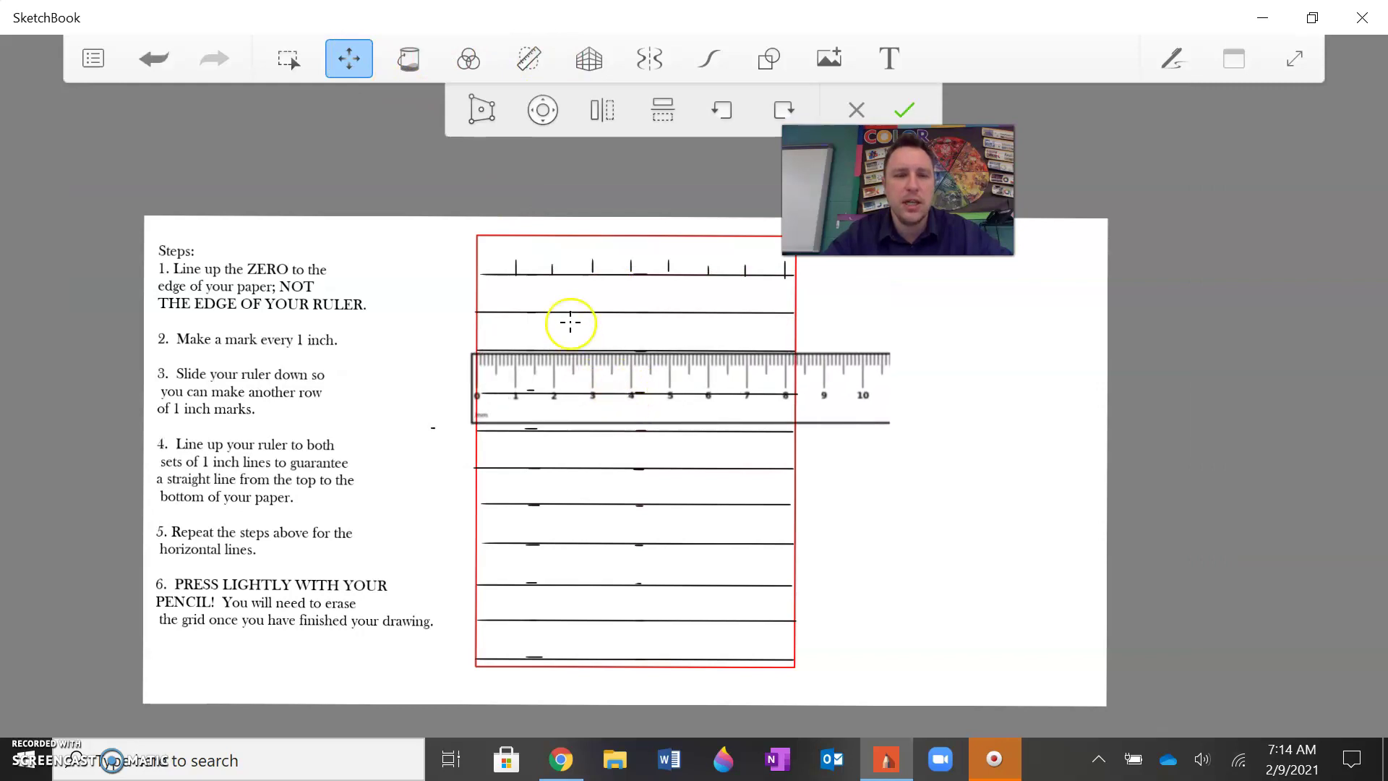
{"action": "left_click", "coordinate": [902, 111]}
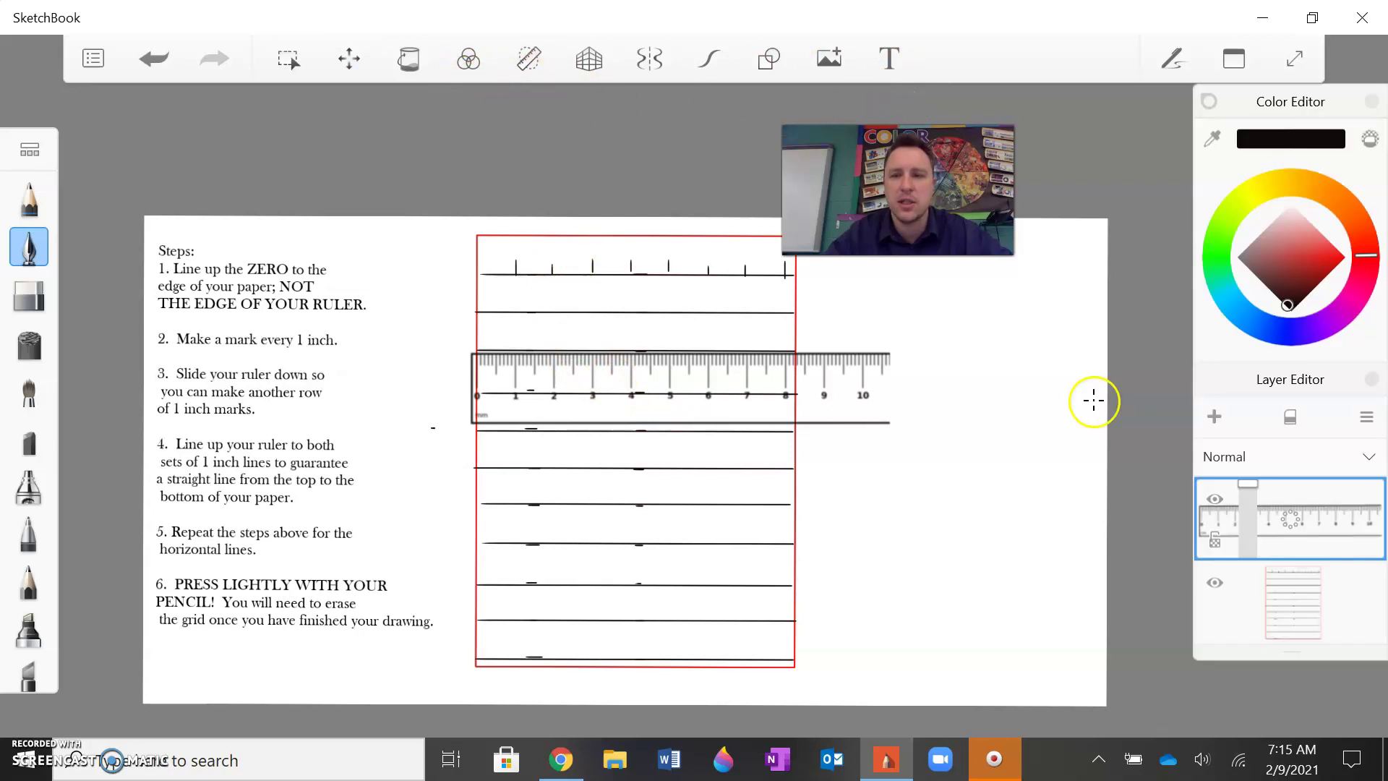
On the grid-line layer, draw a second row of short vertical marks above the ruler at every inch from 1 to 8
{"action": "left_click", "coordinate": [1291, 598]}
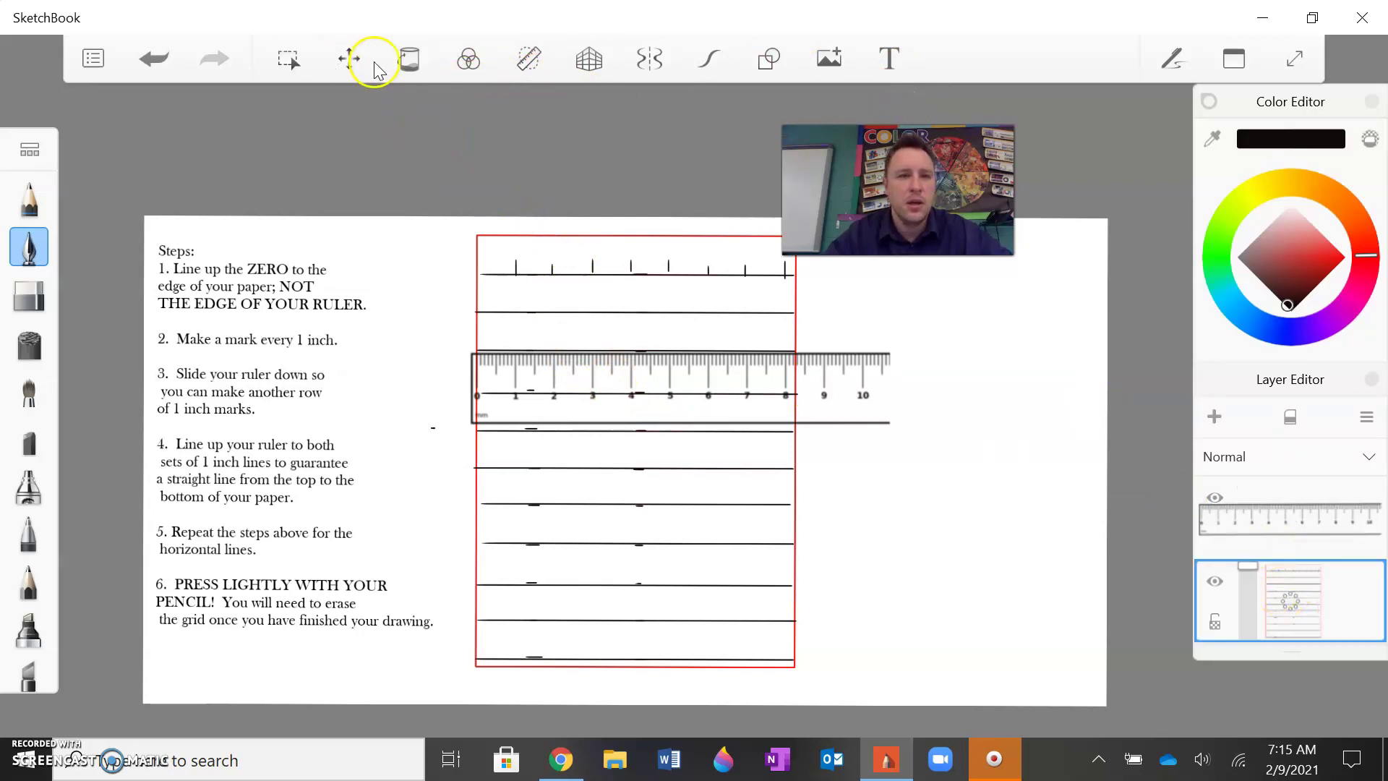
{"action": "left_click", "coordinate": [529, 59]}
{"action": "left_click_drag", "start_coordinate": [881, 503], "coordinate": [564, 454]}
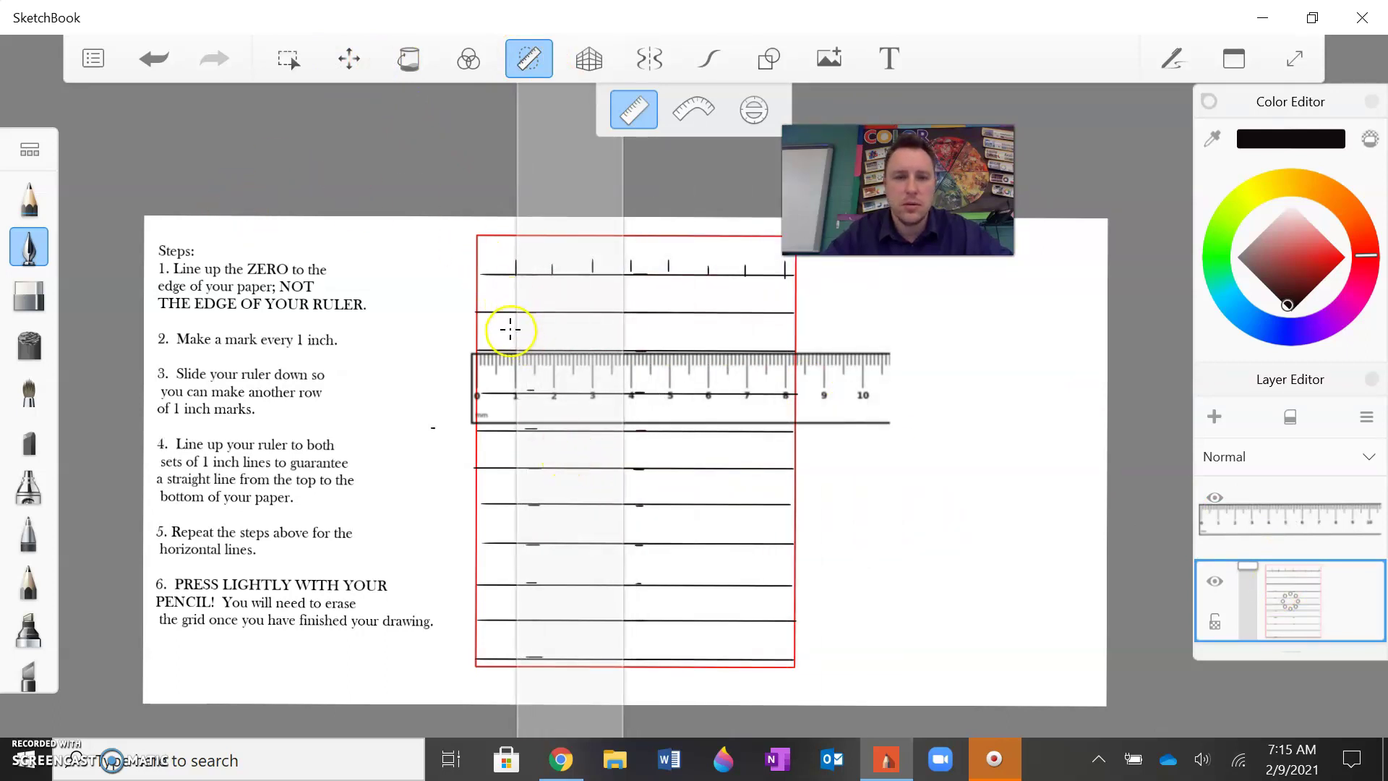
{"action": "left_click_drag", "start_coordinate": [534, 344], "coordinate": [577, 350]}
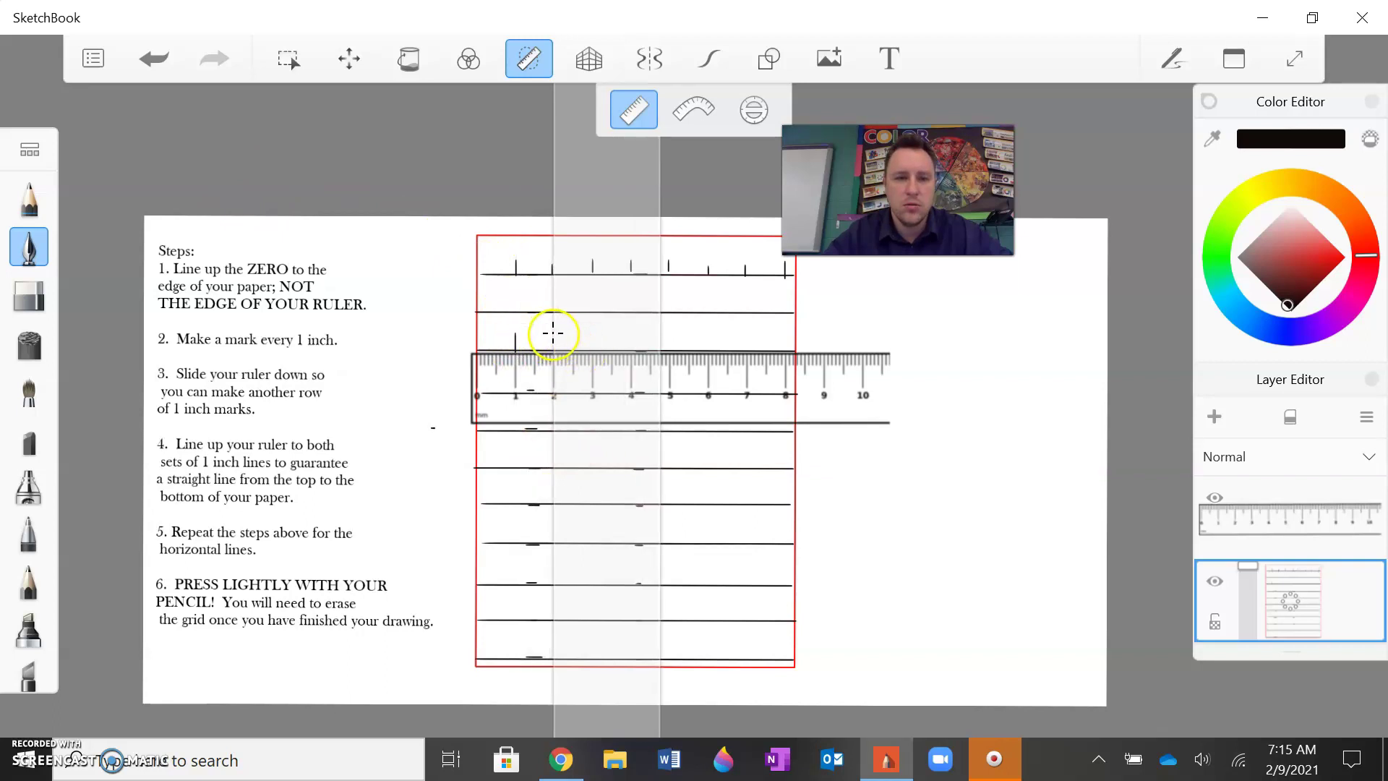
{"action": "mouse_move", "coordinate": [580, 341]}
{"action": "left_mouse_down"}
{"action": "mouse_move", "coordinate": [668, 376]}
{"action": "mouse_move", "coordinate": [704, 368]}
{"action": "mouse_move", "coordinate": [673, 344]}
{"action": "mouse_move", "coordinate": [772, 362]}
{"action": "mouse_move", "coordinate": [749, 350]}
{"action": "left_mouse_up"}
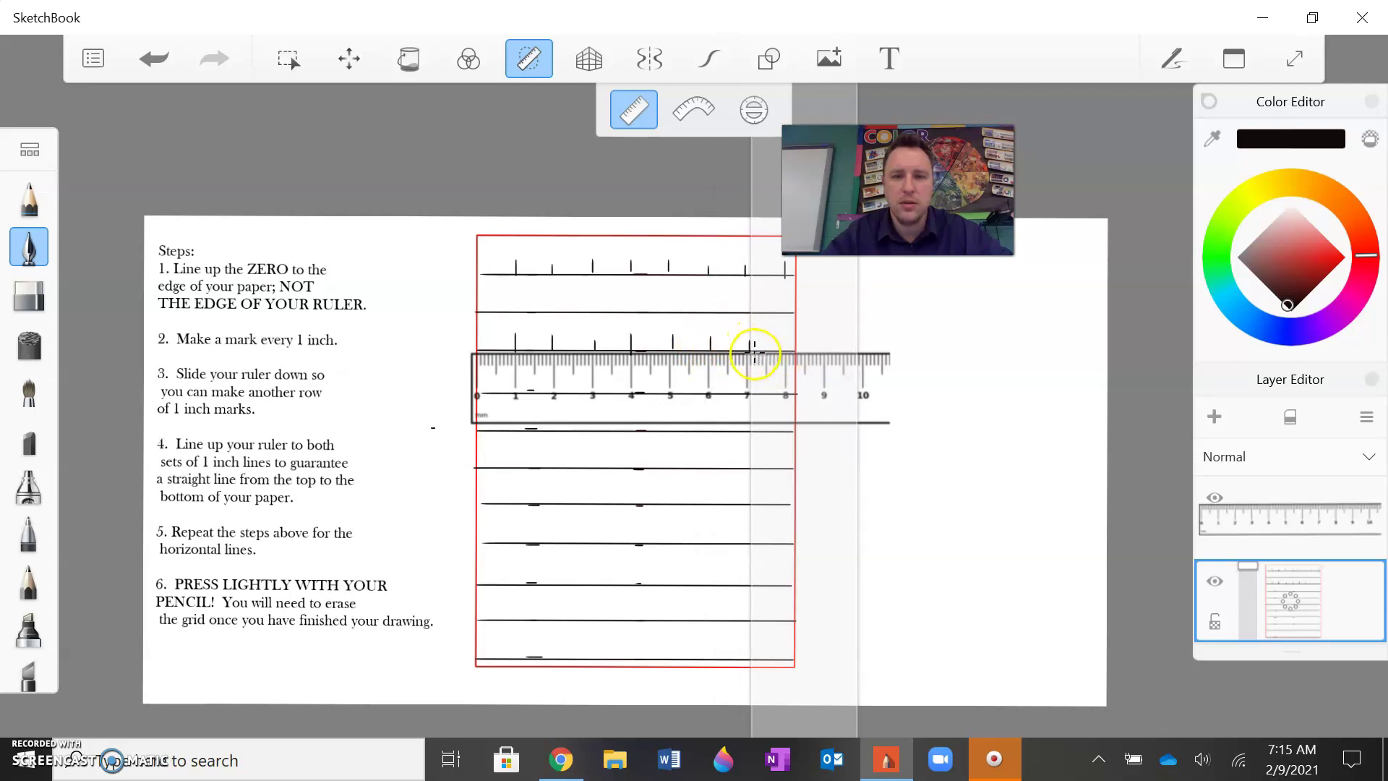
{"action": "left_click_drag", "start_coordinate": [798, 359], "coordinate": [813, 362]}
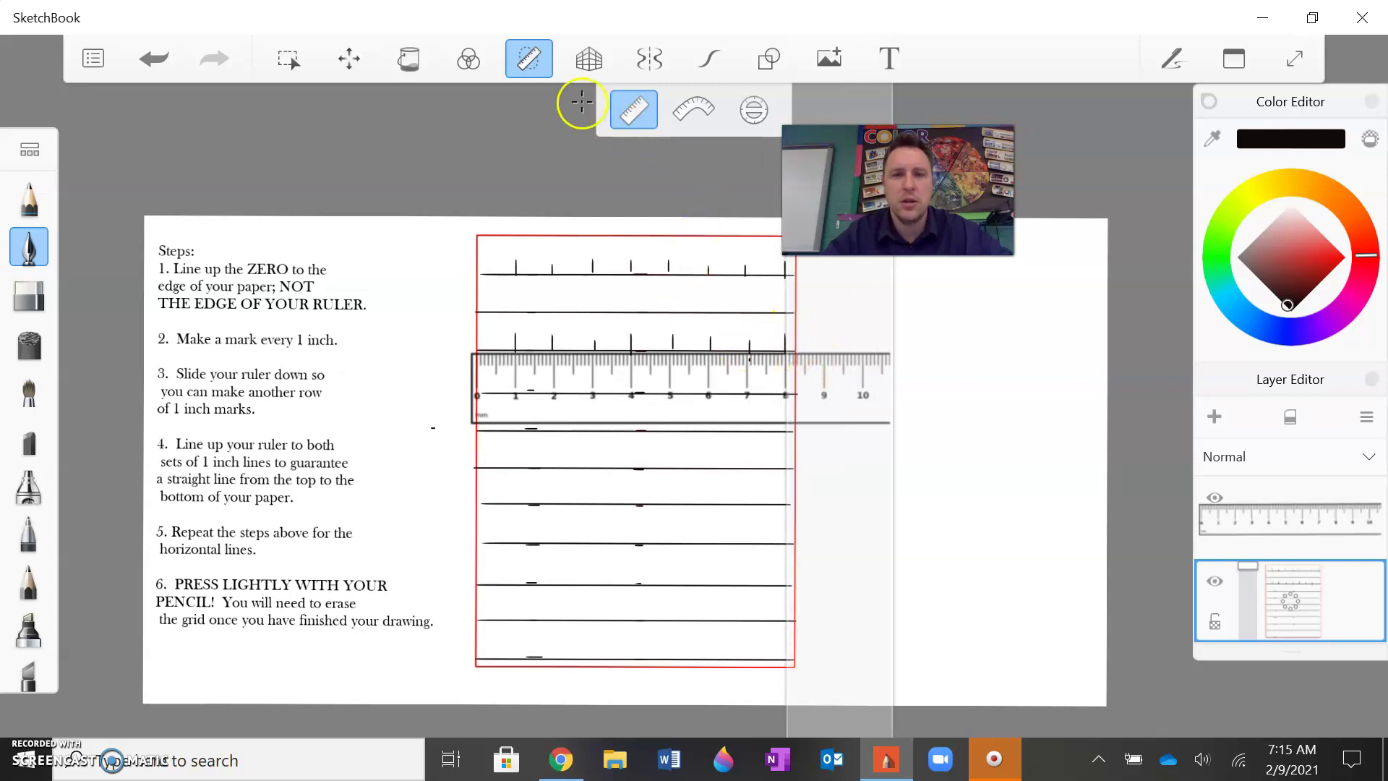
{"action": "left_click", "coordinate": [529, 58]}
Hide the ruler layer and draw a straight vertical line down the paper through both 1 inch marks
{"action": "left_click", "coordinate": [1215, 498]}
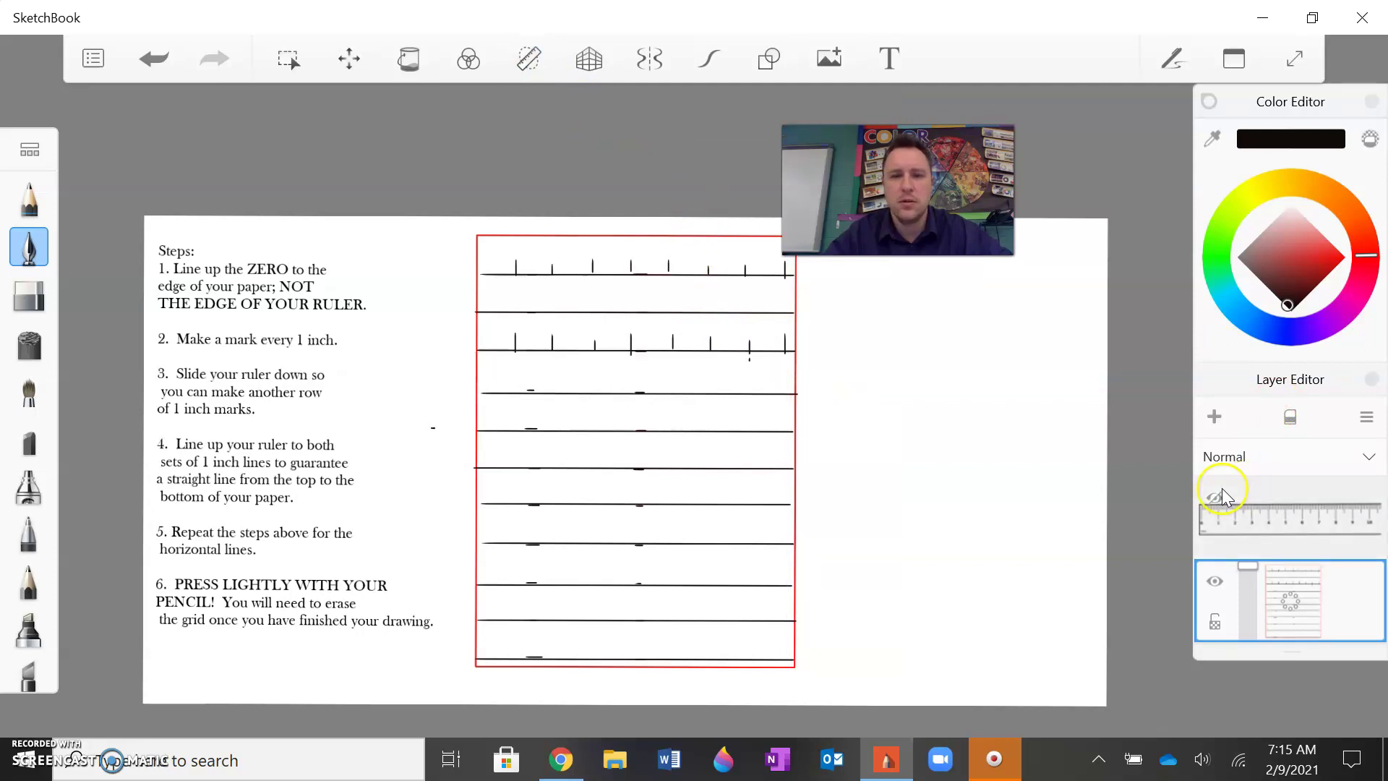
{"action": "left_click", "coordinate": [528, 57]}
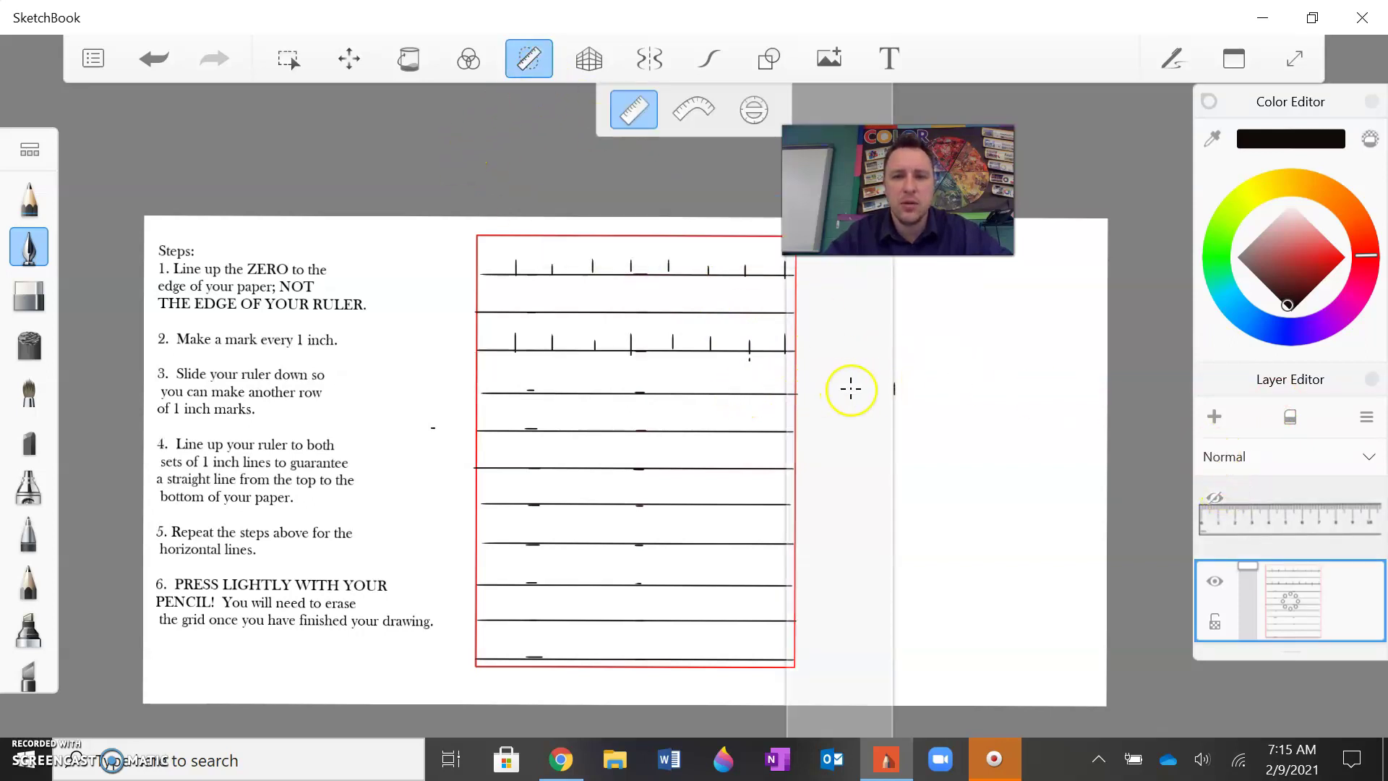
{"action": "left_click_drag", "start_coordinate": [848, 387], "coordinate": [646, 396]}
{"action": "left_click_drag", "start_coordinate": [578, 396], "coordinate": [584, 397]}
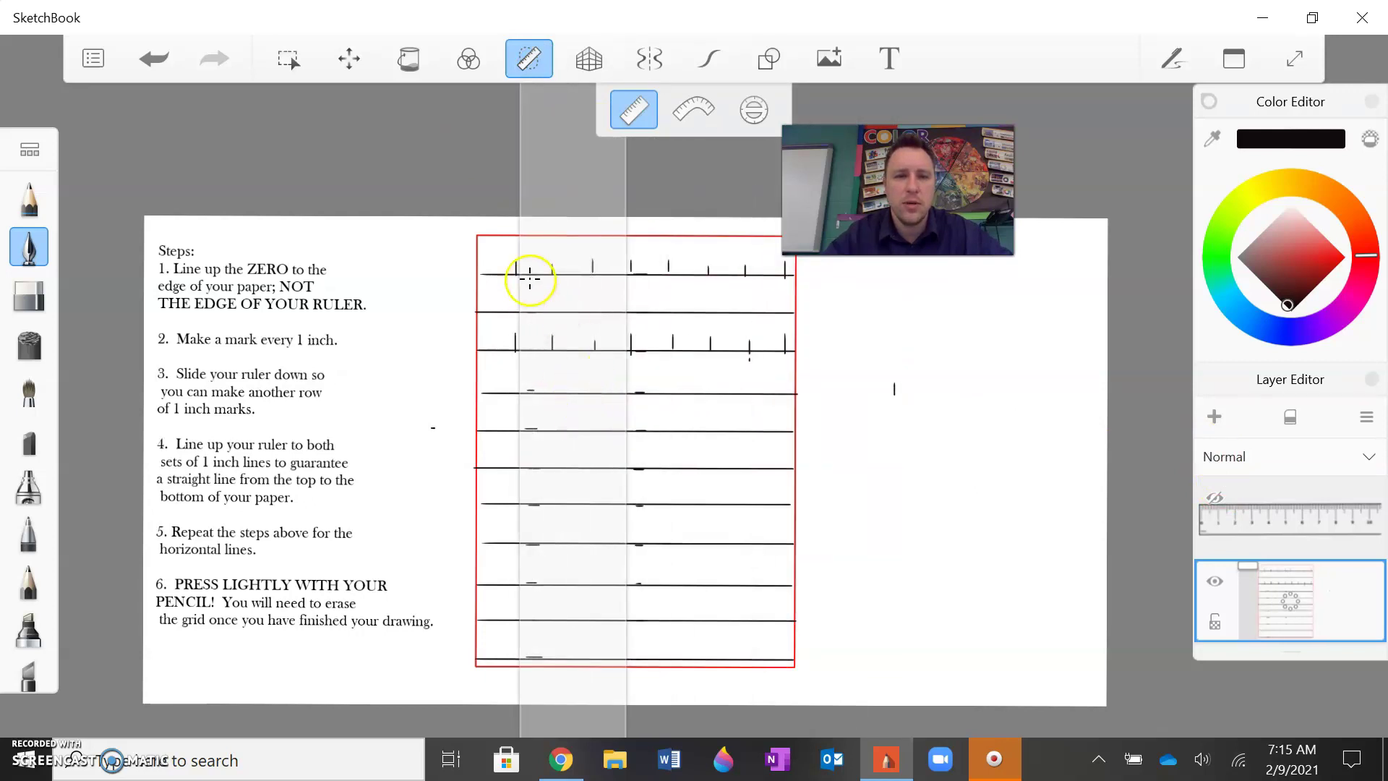
{"action": "mouse_move", "coordinate": [515, 237]}
{"action": "left_mouse_down"}
{"action": "mouse_move", "coordinate": [496, 440]}
{"action": "mouse_move", "coordinate": [531, 672]}
{"action": "left_mouse_up"}
Draw straight vertical lines down the paper through the 2, 3 and 4 inch marks, aligning the straightedge for each line
{"action": "left_click_drag", "start_coordinate": [577, 512], "coordinate": [616, 483]}
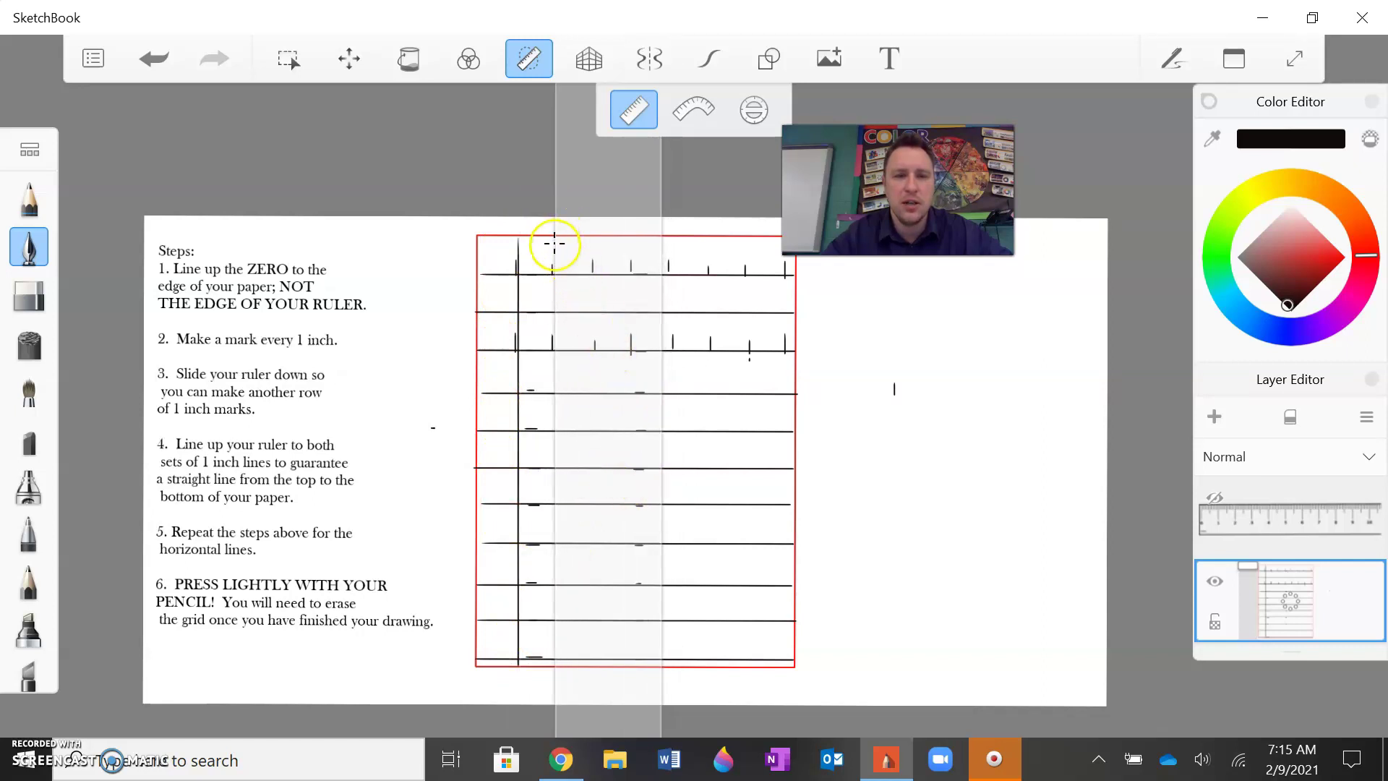
{"action": "left_click_drag", "start_coordinate": [554, 237], "coordinate": [551, 659]}
{"action": "left_click_drag", "start_coordinate": [607, 504], "coordinate": [651, 487]}
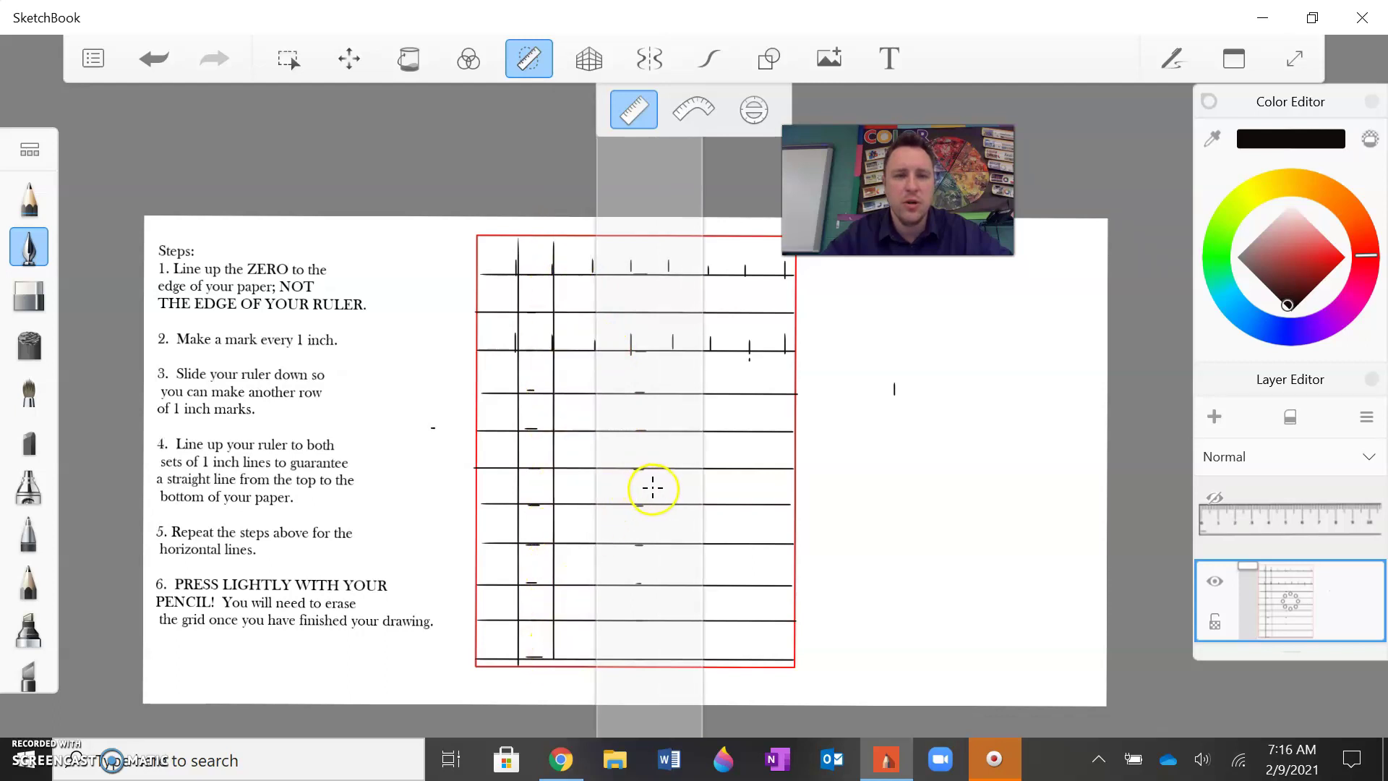
{"action": "left_click_drag", "start_coordinate": [592, 237], "coordinate": [590, 659]}
{"action": "left_click_drag", "start_coordinate": [666, 438], "coordinate": [703, 449]}
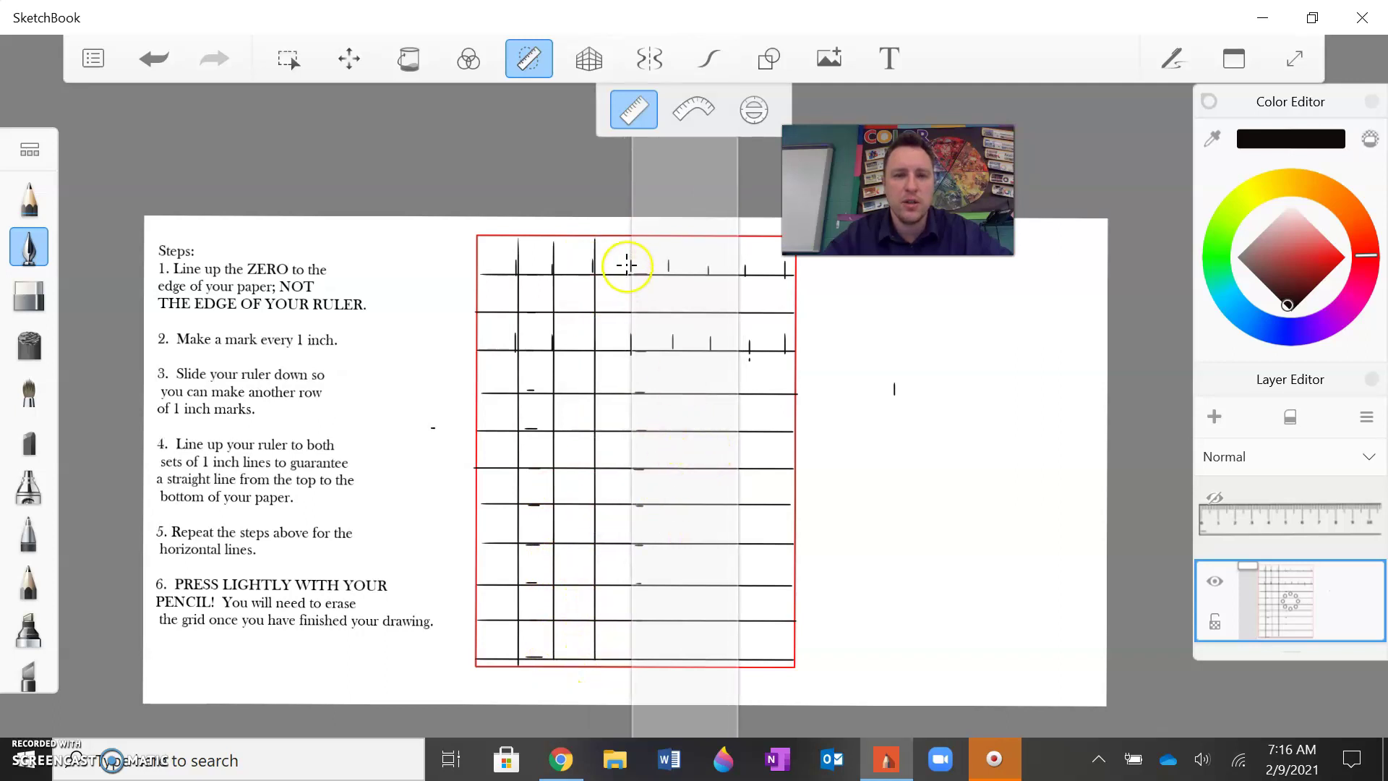
{"action": "left_click_drag", "start_coordinate": [629, 239], "coordinate": [630, 660]}
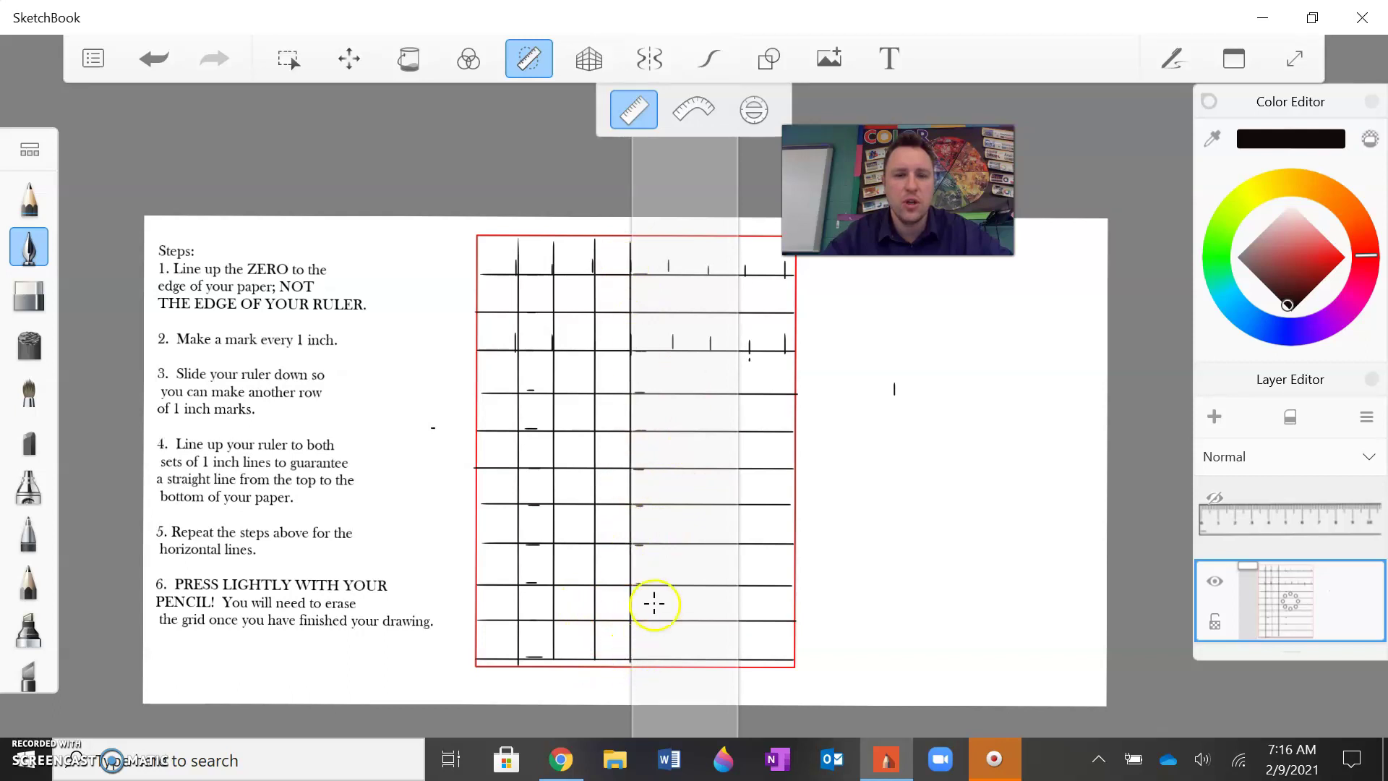
Draw straight vertical lines down the paper through the 5, 6, 7 and 8 inch marks, and turn off the straightedge
{"action": "left_click_drag", "start_coordinate": [689, 449], "coordinate": [716, 455]}
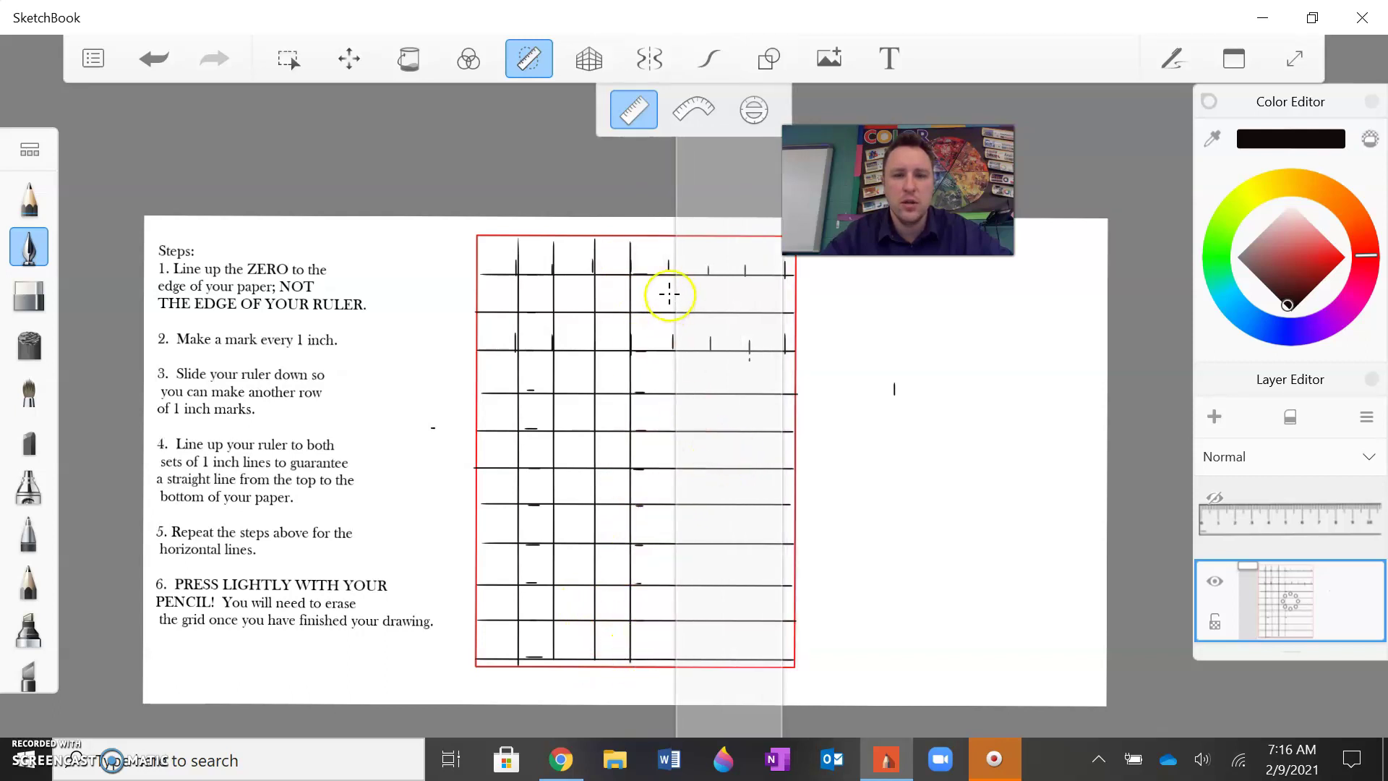
{"action": "mouse_move", "coordinate": [673, 293]}
{"action": "left_mouse_down"}
{"action": "mouse_move", "coordinate": [660, 310]}
{"action": "mouse_move", "coordinate": [728, 326]}
{"action": "left_mouse_up"}
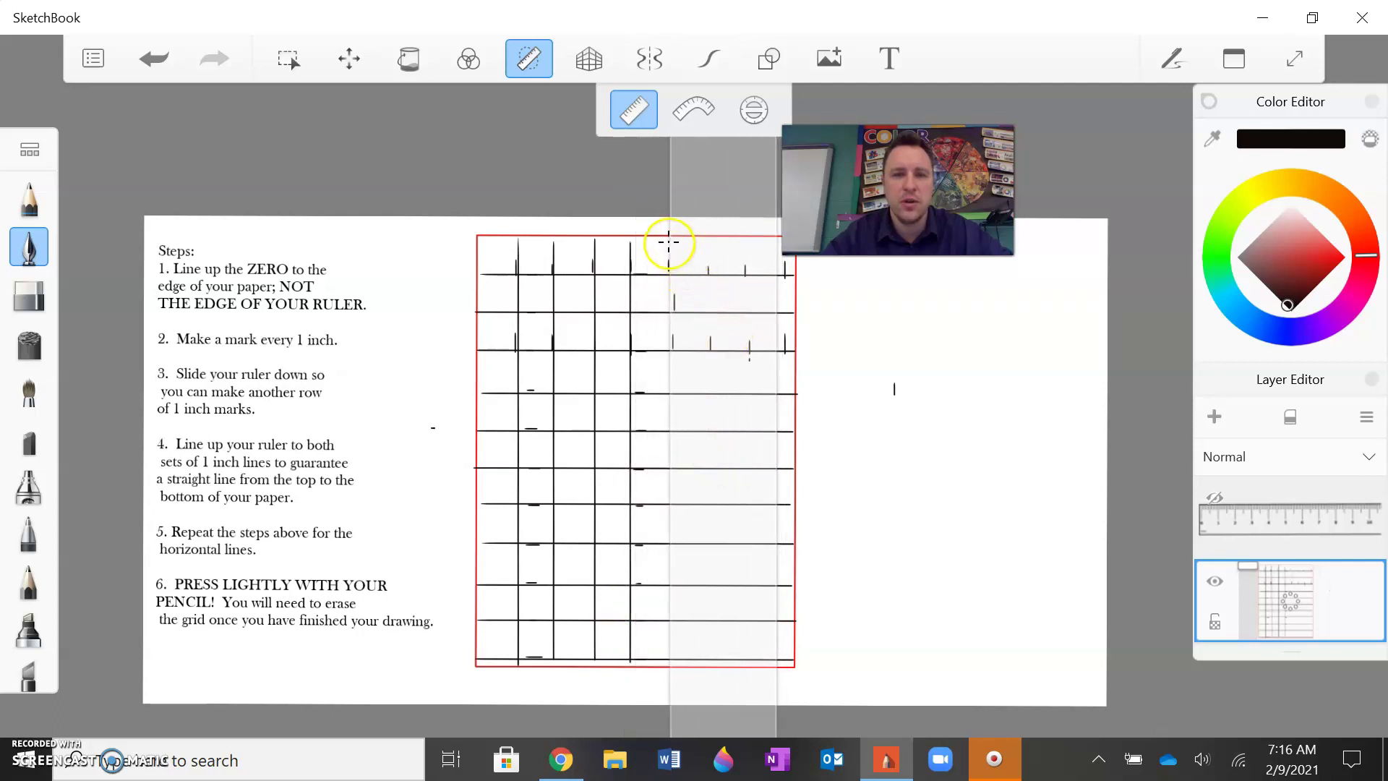
{"action": "left_click_drag", "start_coordinate": [669, 238], "coordinate": [660, 658]}
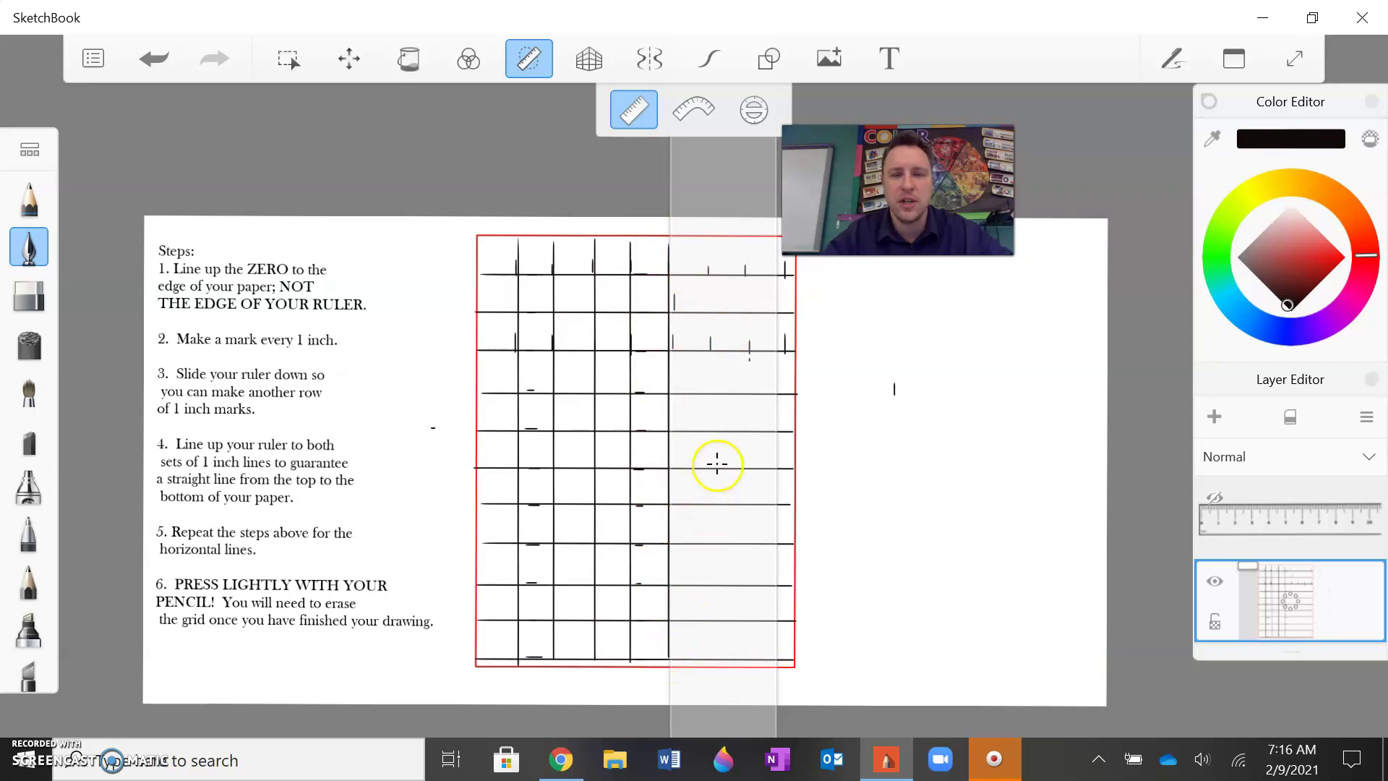
{"action": "left_click_drag", "start_coordinate": [716, 462], "coordinate": [758, 463]}
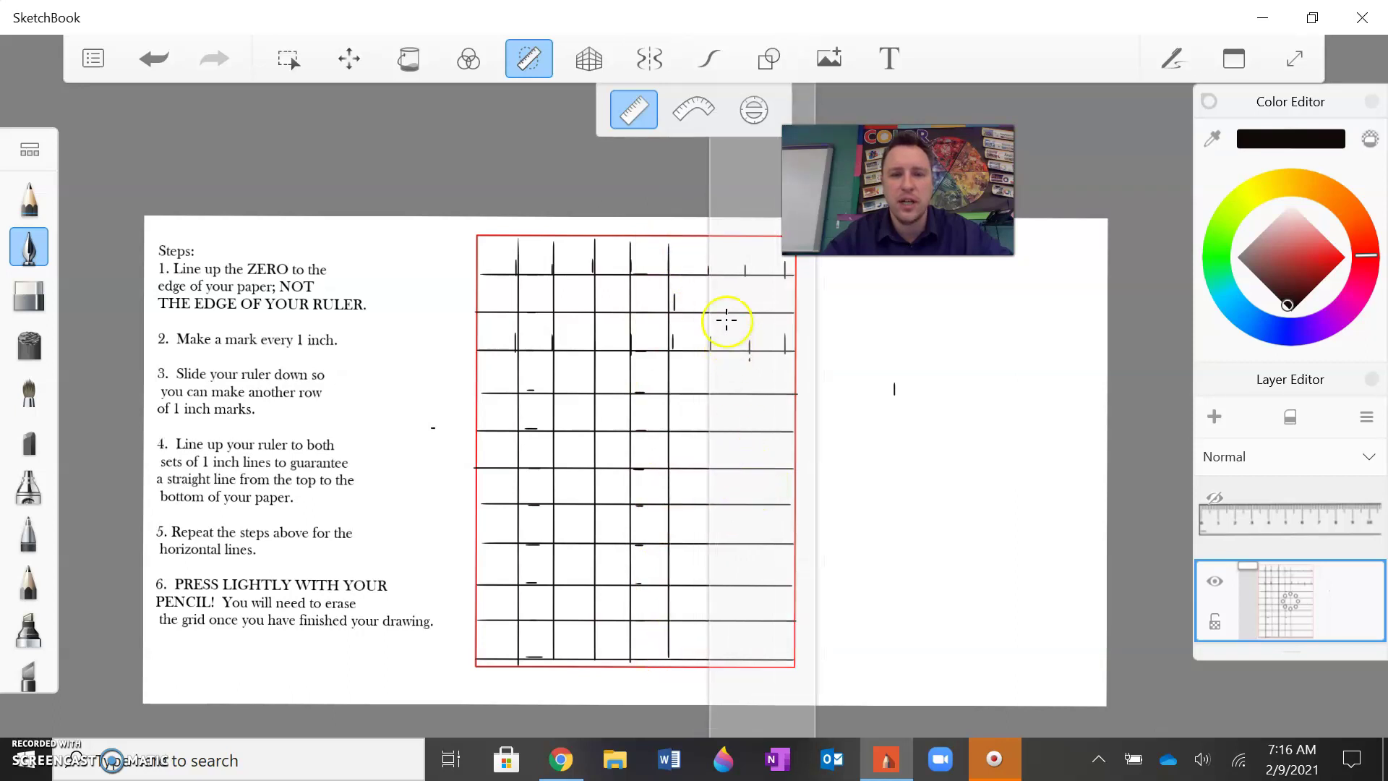
{"action": "left_click_drag", "start_coordinate": [706, 233], "coordinate": [687, 660]}
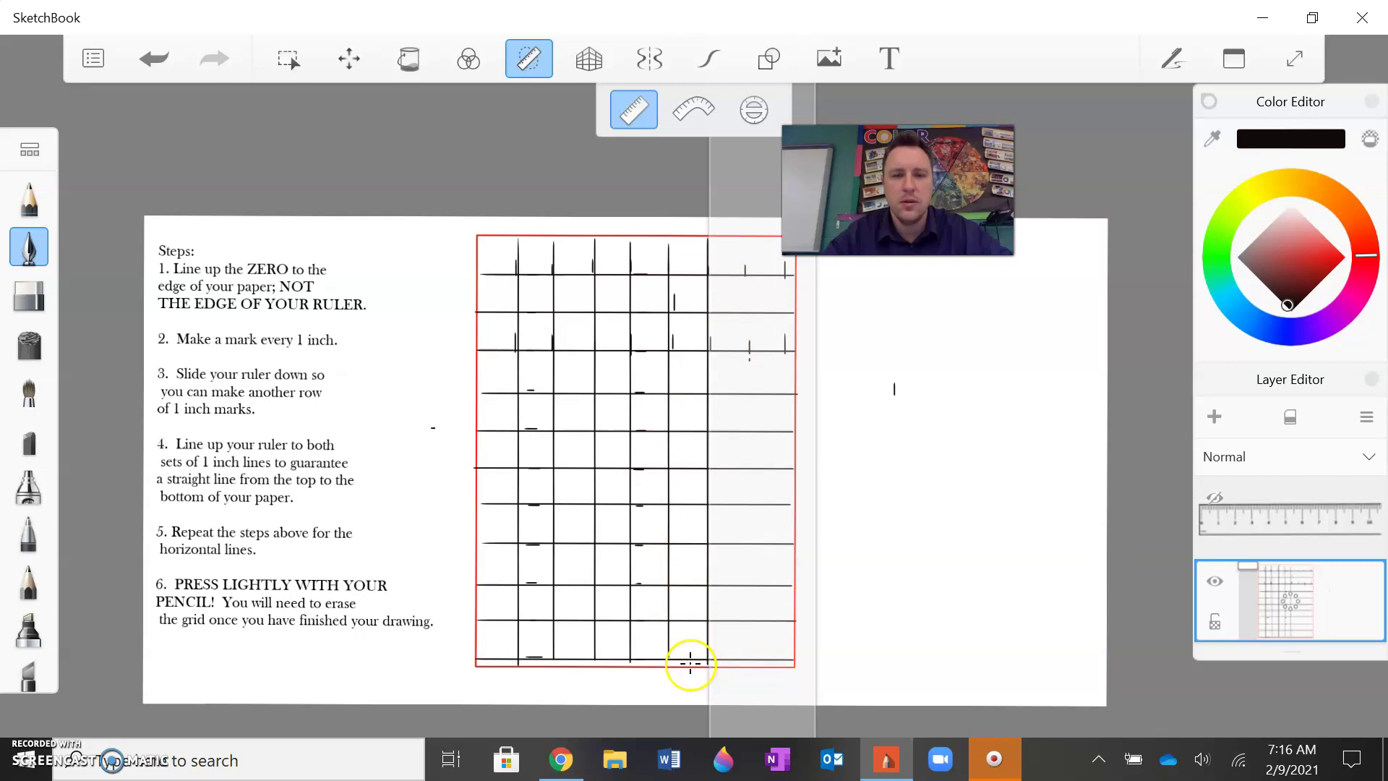
{"action": "left_click_drag", "start_coordinate": [757, 458], "coordinate": [794, 465]}
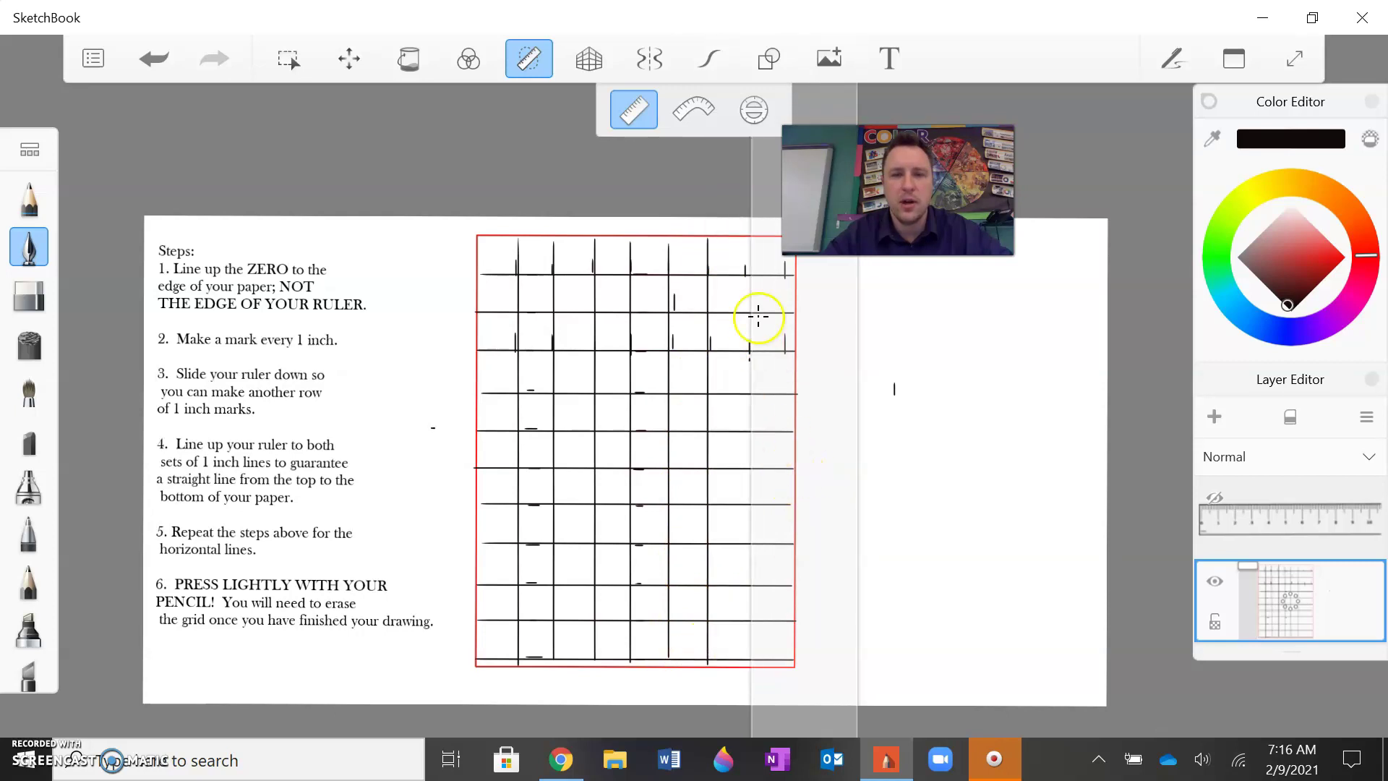
{"action": "left_click_drag", "start_coordinate": [744, 227], "coordinate": [732, 662]}
{"action": "left_click_drag", "start_coordinate": [809, 453], "coordinate": [833, 462]}
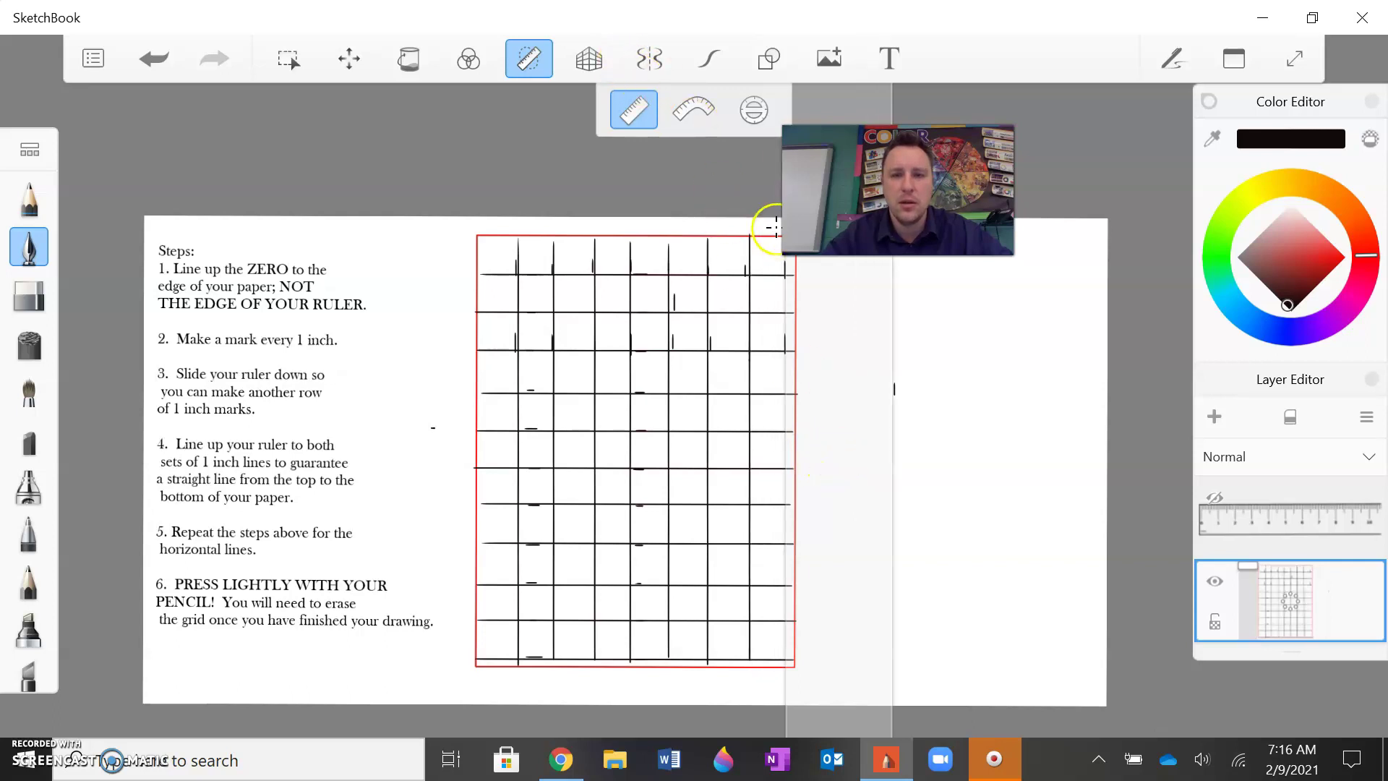
{"action": "left_click_drag", "start_coordinate": [766, 226], "coordinate": [781, 678]}
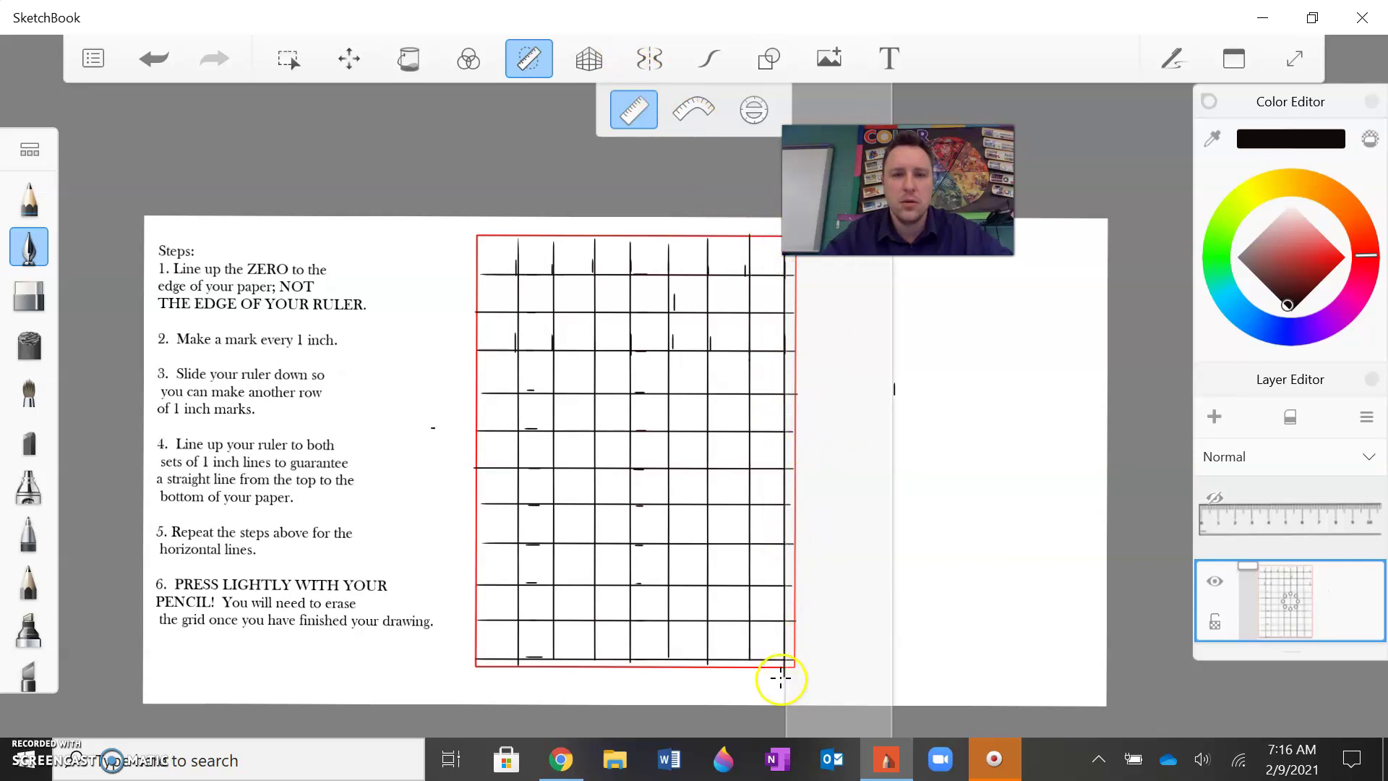
{"action": "left_click", "coordinate": [529, 58]}
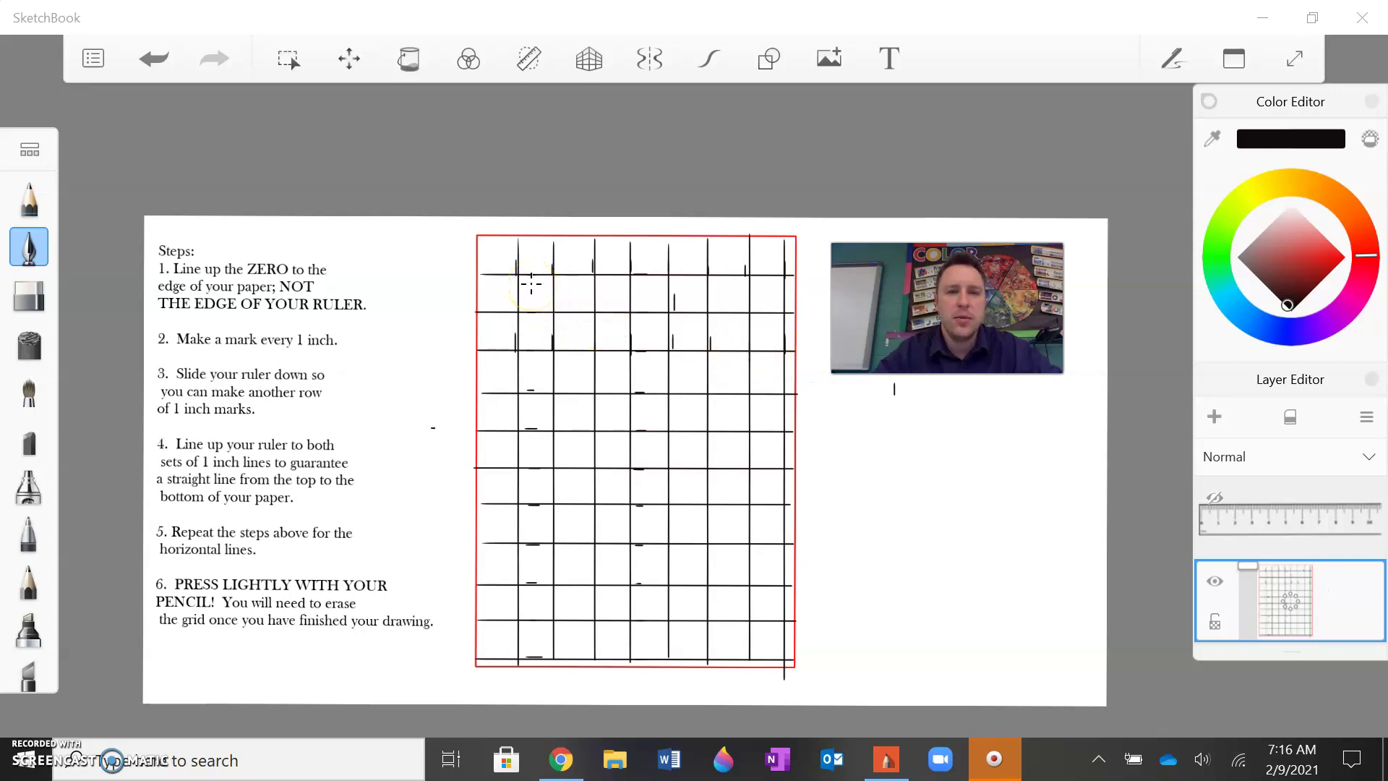
Scribble out the grid's top-left corner square and letter the remaining full squares of the top row A through G
{"action": "left_click", "coordinate": [504, 262]}
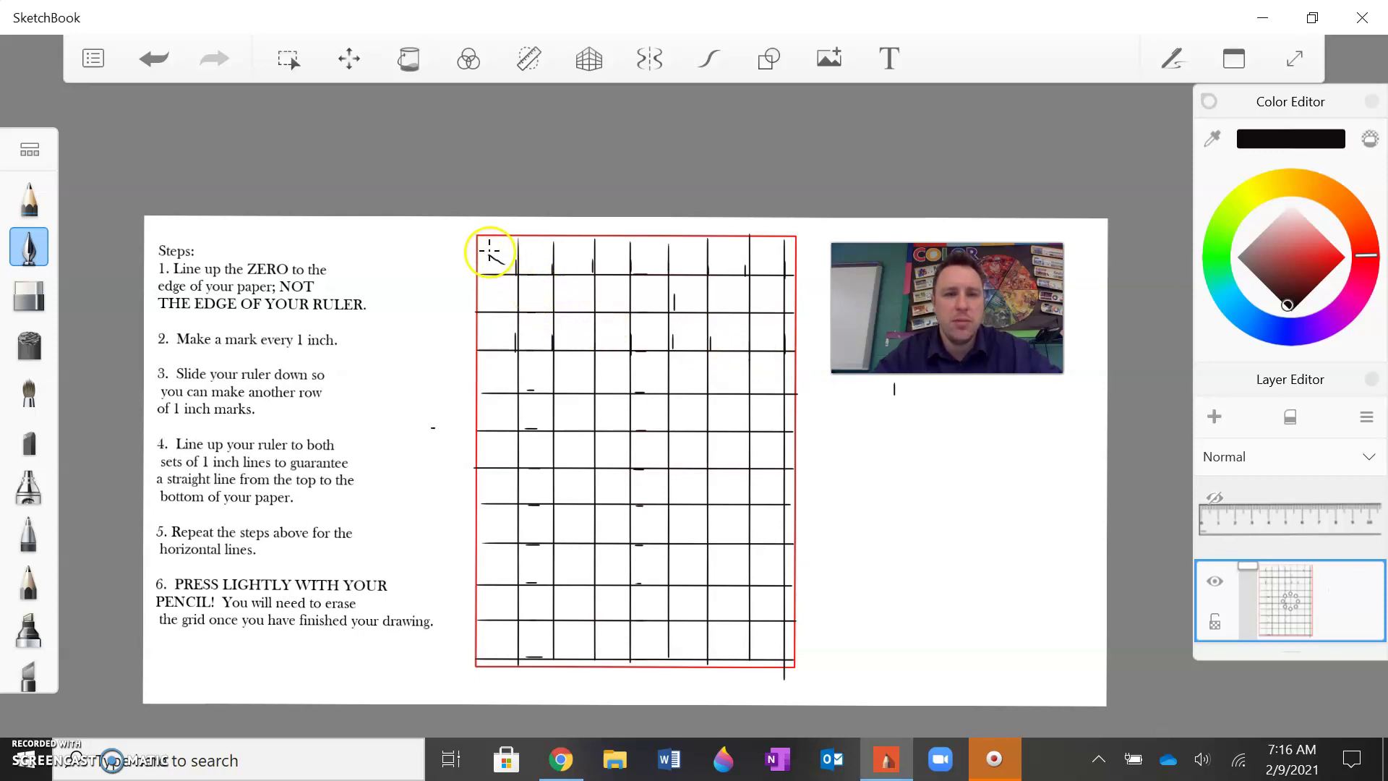
{"action": "mouse_move", "coordinate": [490, 251]}
{"action": "left_mouse_down"}
{"action": "mouse_move", "coordinate": [499, 268]}
{"action": "mouse_move", "coordinate": [496, 254]}
{"action": "mouse_move", "coordinate": [538, 253]}
{"action": "mouse_move", "coordinate": [535, 265]}
{"action": "mouse_move", "coordinate": [543, 250]}
{"action": "mouse_move", "coordinate": [543, 268]}
{"action": "mouse_move", "coordinate": [531, 256]}
{"action": "mouse_move", "coordinate": [546, 265]}
{"action": "left_mouse_up"}
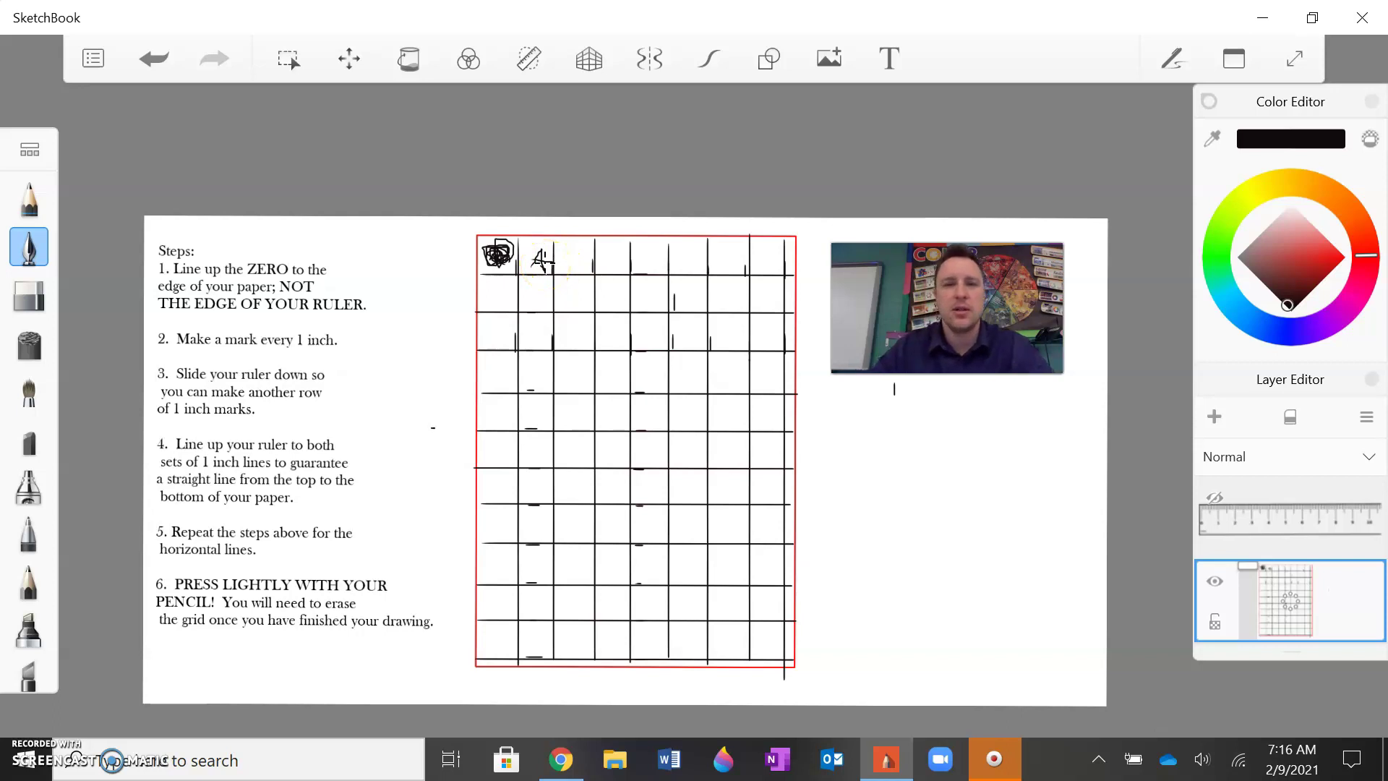
{"action": "scroll", "coordinate": [543, 261], "scroll_direction": "up", "scroll_amount": 3}
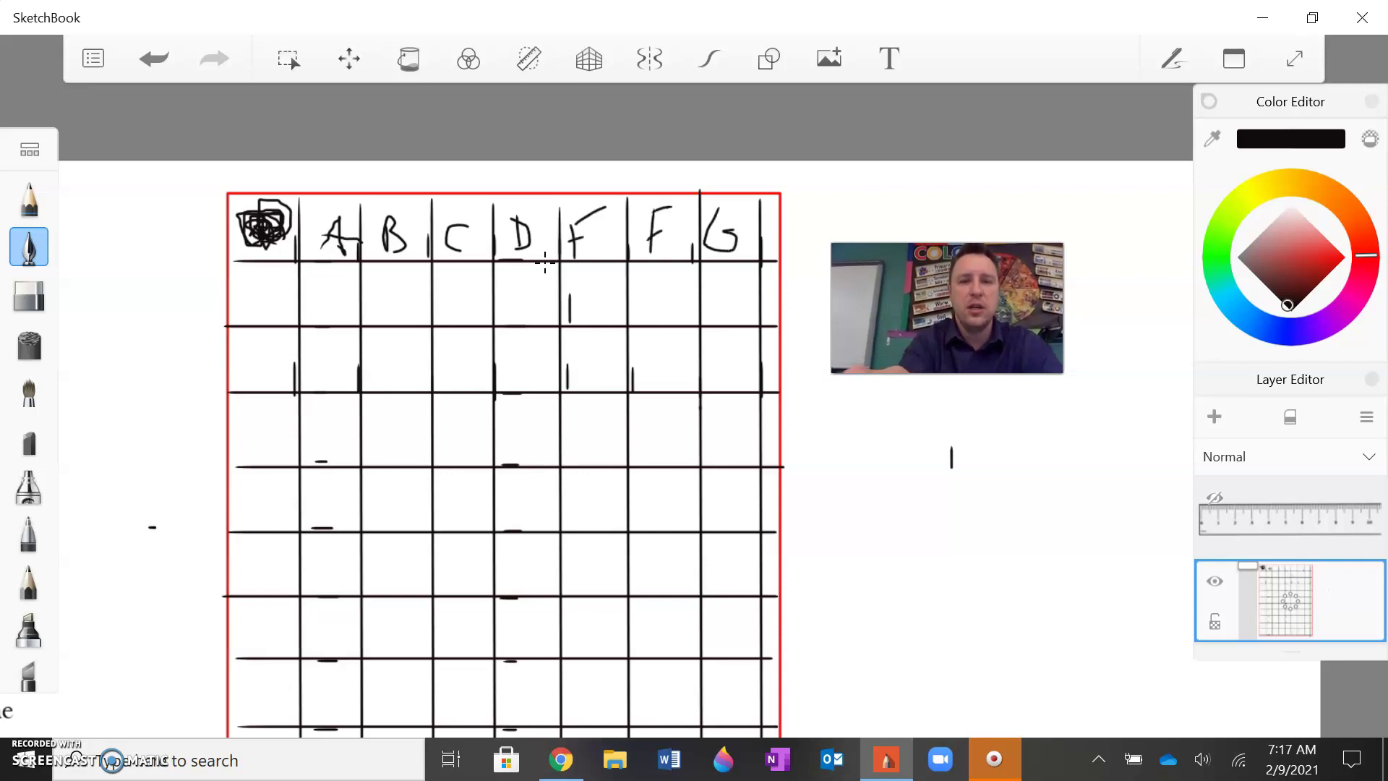
Hatch the upper part of the narrow leftover strip along the grid's right edge and number the first column's rows 1 through 11
{"action": "left_click_drag", "start_coordinate": [784, 196], "coordinate": [764, 244]}
{"action": "left_click_drag", "start_coordinate": [787, 207], "coordinate": [766, 266]}
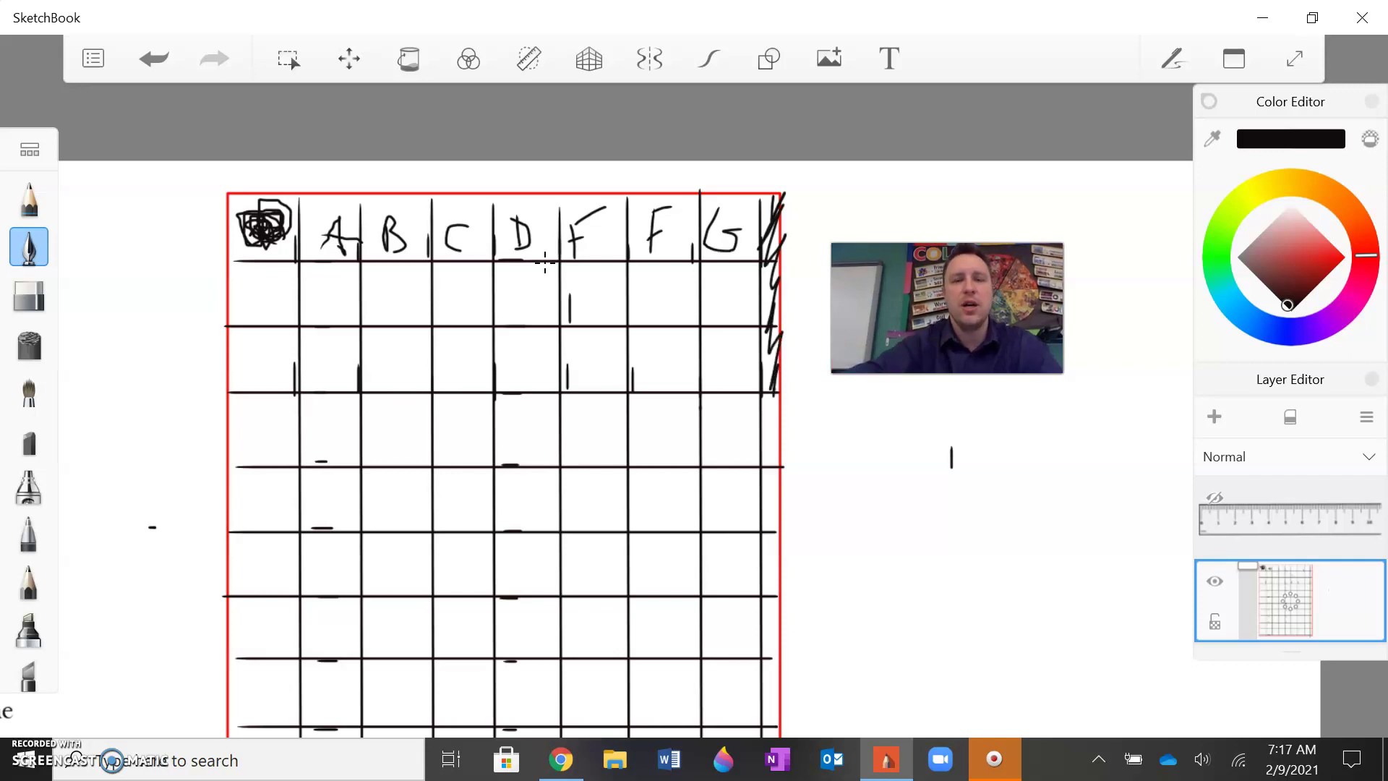
{"action": "scroll", "coordinate": [545, 262], "scroll_direction": "down", "scroll_amount": 3}
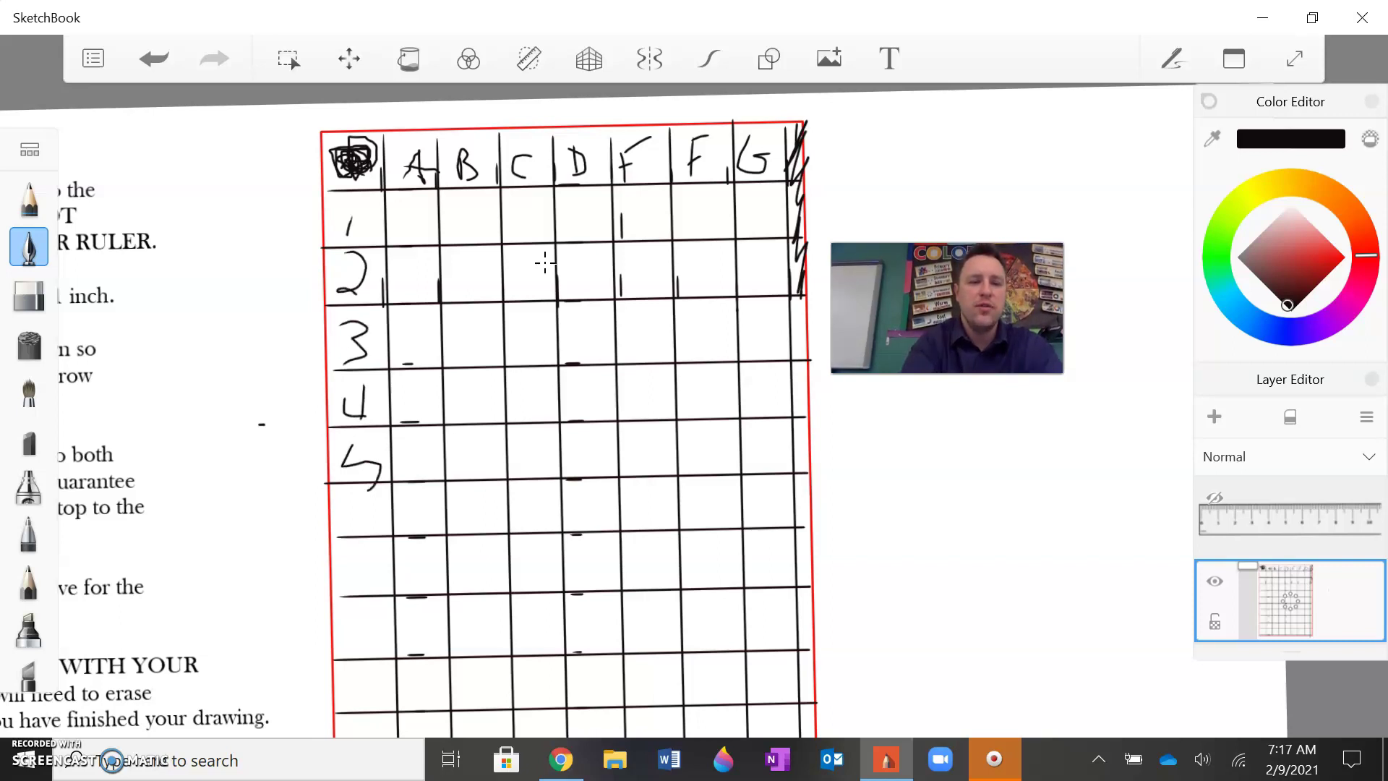
{"action": "scroll", "coordinate": [545, 263], "scroll_direction": "down", "scroll_amount": 3}
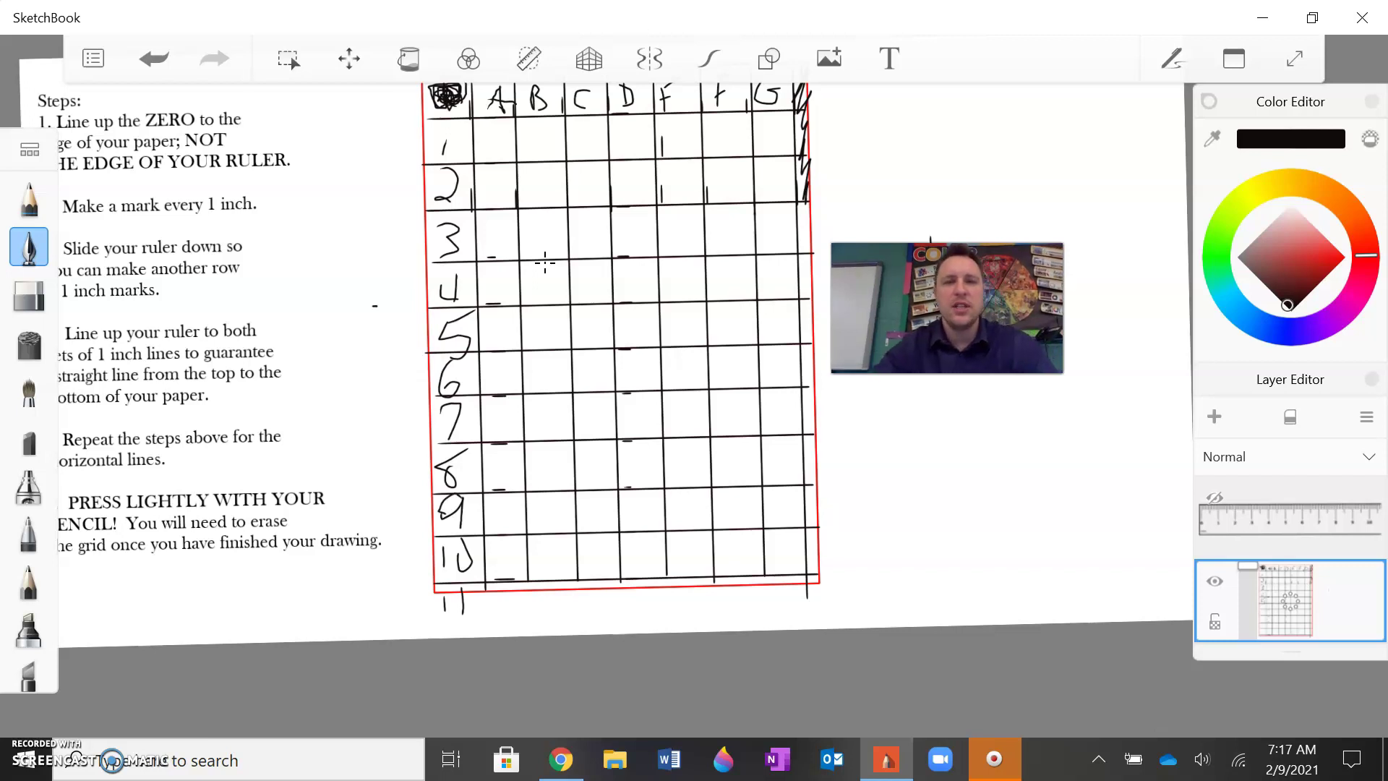
Draw a short vertical stroke outside the paper's left edge, beside rows 5 and 6
{"action": "left_click_drag", "start_coordinate": [374, 297], "coordinate": [366, 370]}
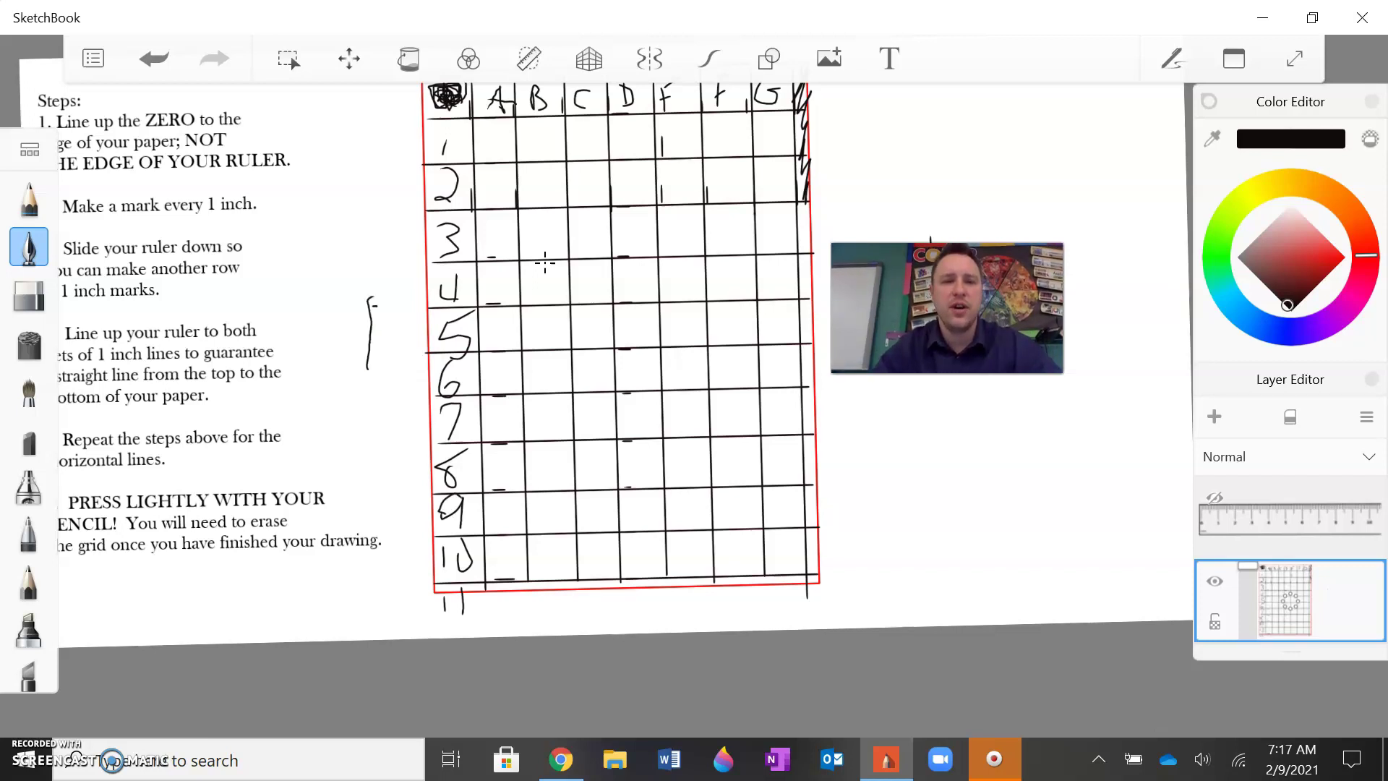
{"action": "scroll", "coordinate": [545, 262], "scroll_direction": "down", "scroll_amount": 2}
{"action": "left_click_drag", "start_coordinate": [545, 262], "coordinate": [571, 274]}
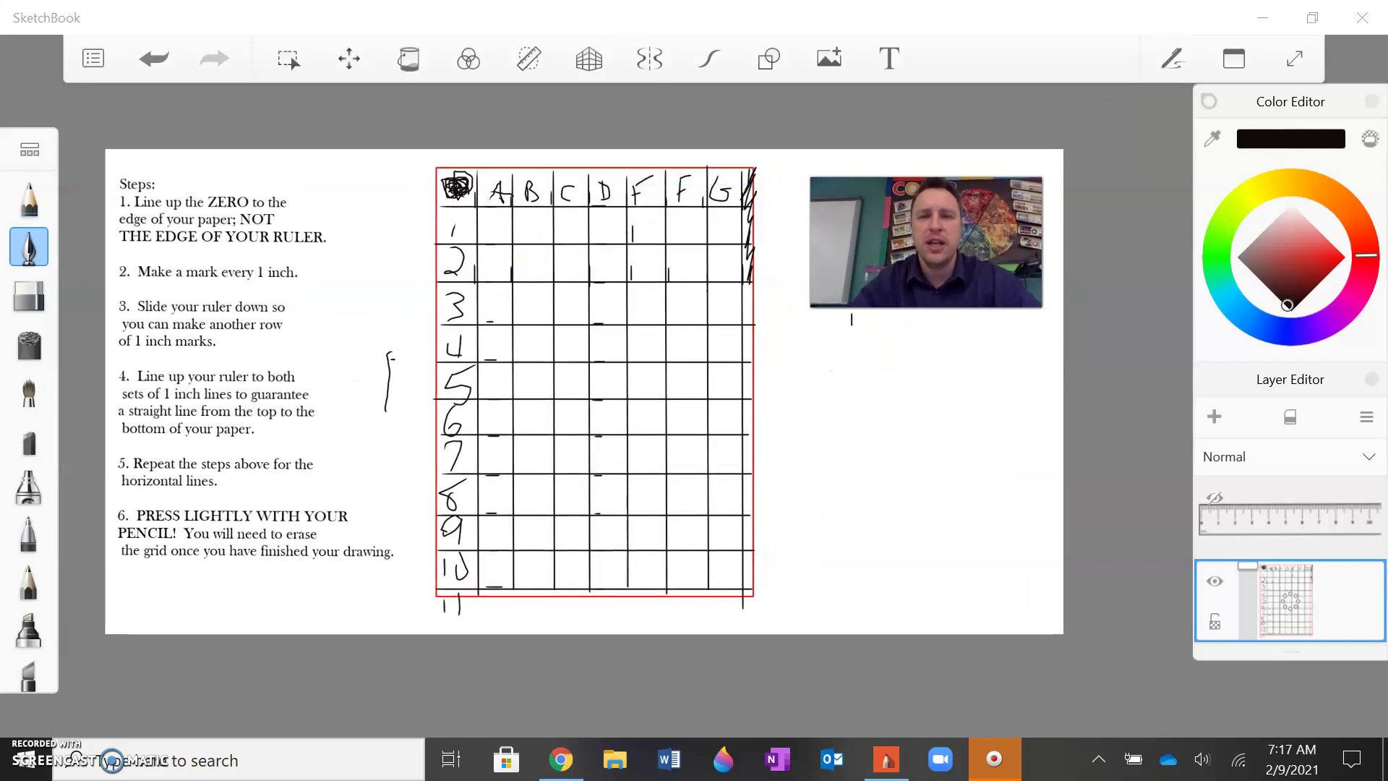